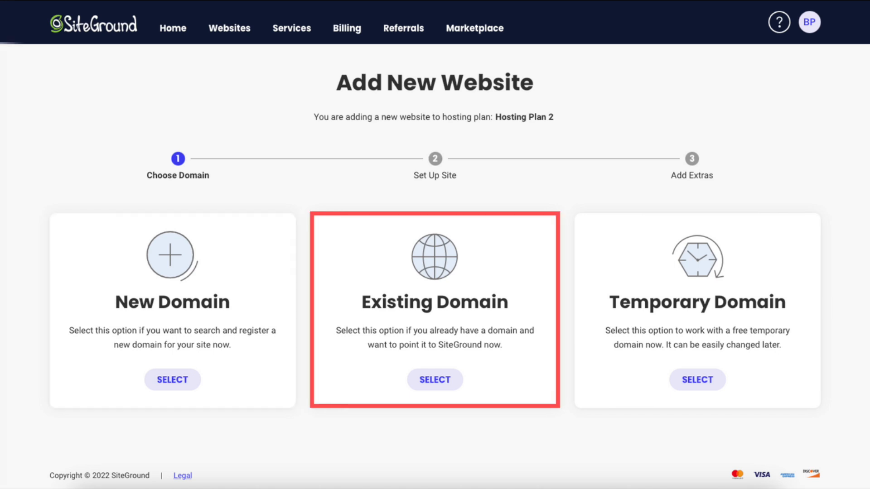
- Choose an existing domain for the new website on Hosting Plan 2
left_click(435, 380)
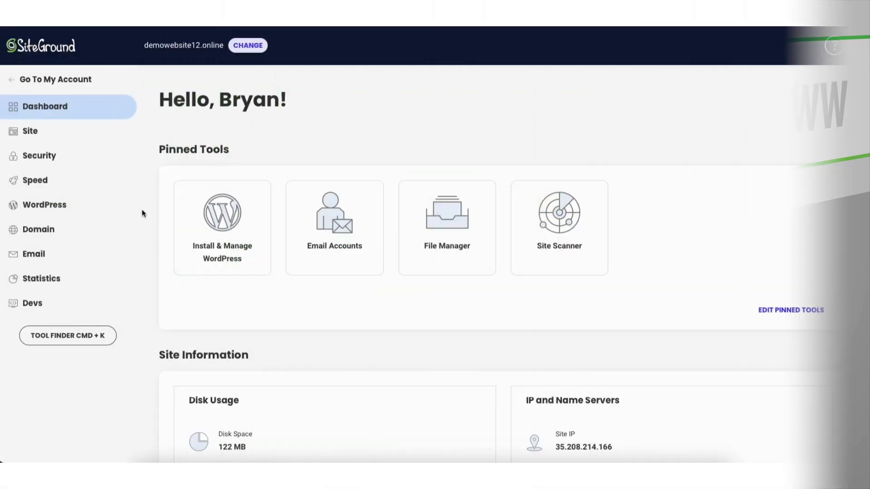
- Open the SSL certificate choices for demowebsite12.online in the SSL Manager and enable HTTPS Enforce for that domain
left_click(55, 157)
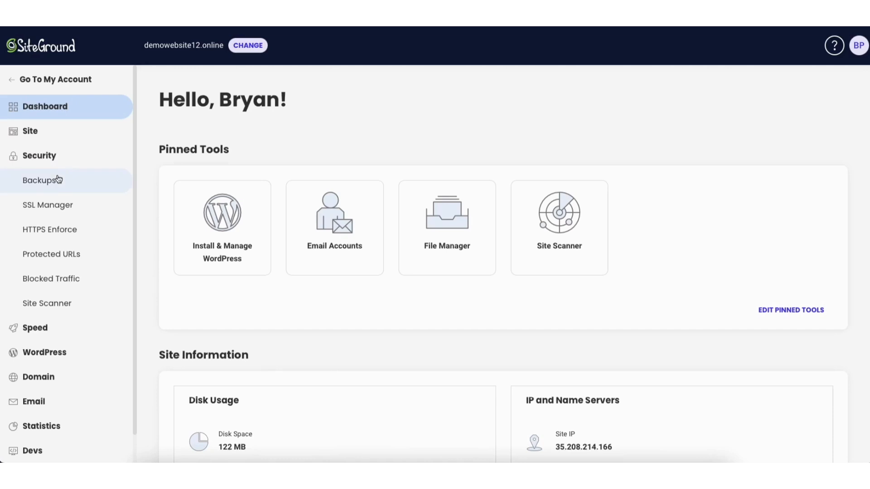
left_click(57, 207)
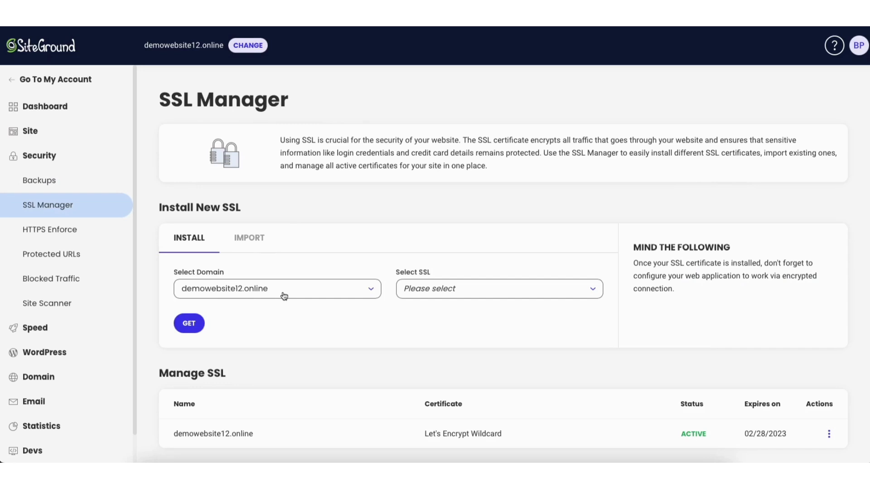
left_click(420, 293)
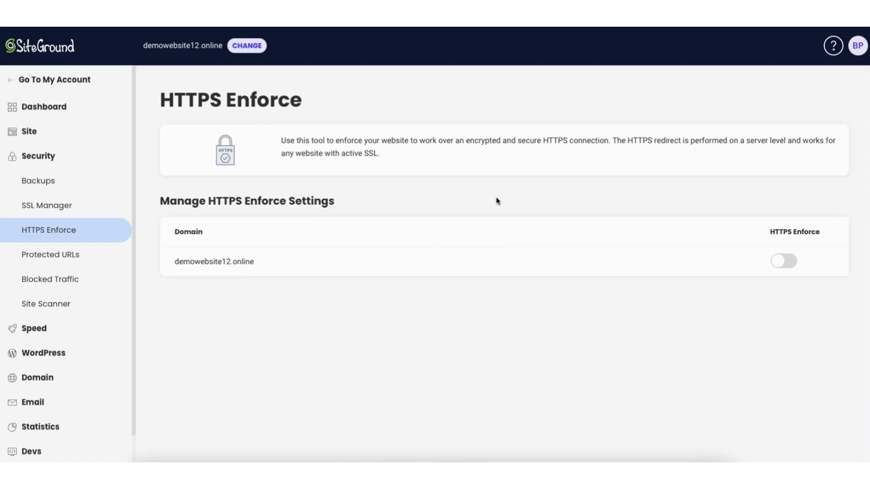
left_click(784, 262)
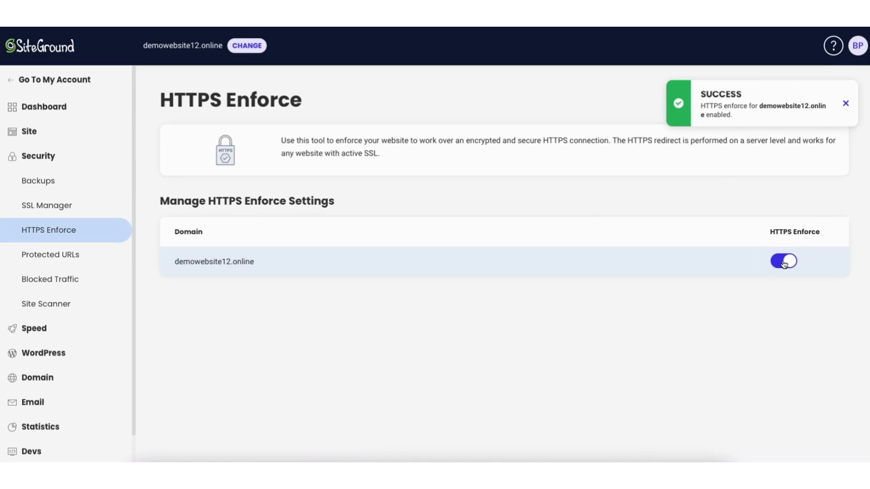
- Log in to the WordPress admin panel of the demowebsite12.online installation from SiteGround's WordPress management page
left_click(63, 358)
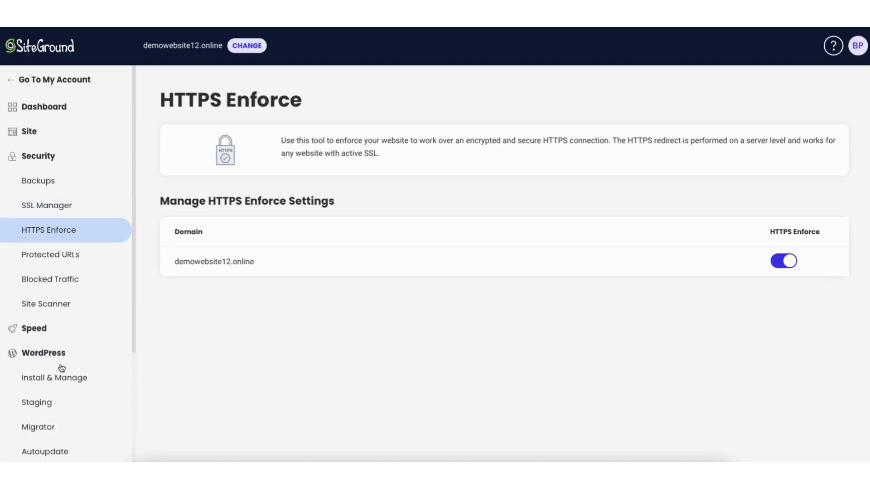
left_click(60, 380)
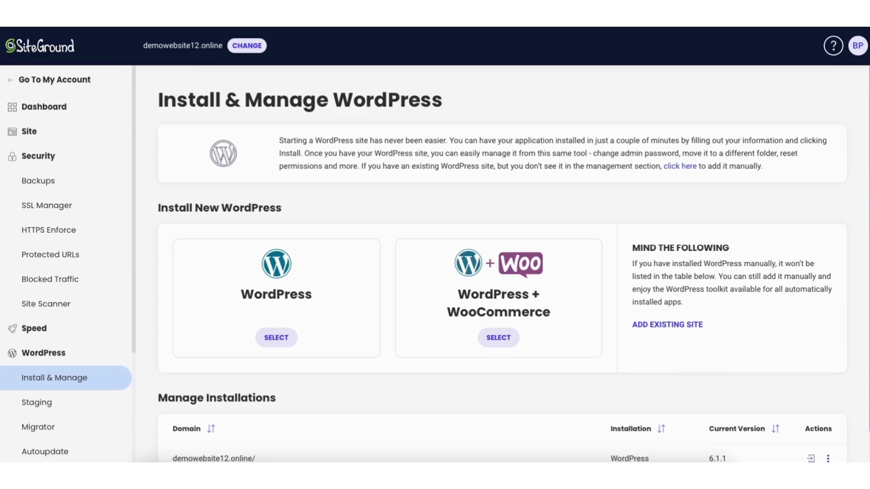
scroll(863, 232, "down", 1)
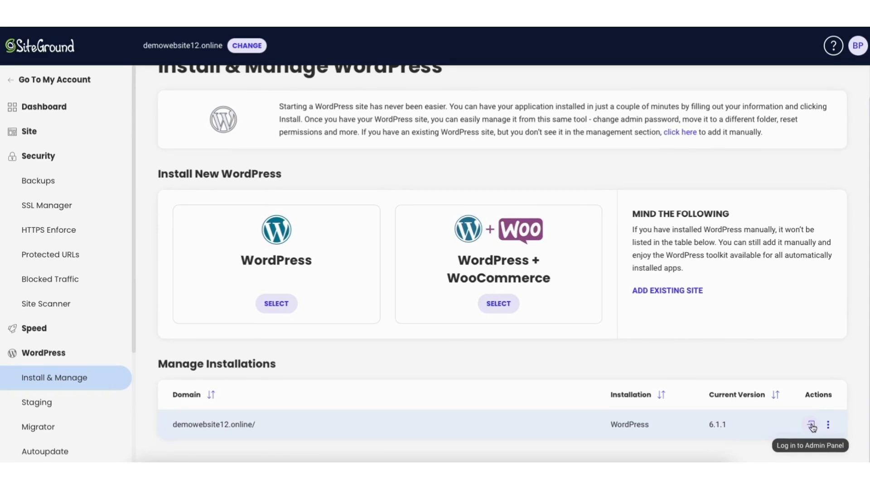
left_click_drag(812, 427, 804, 334)
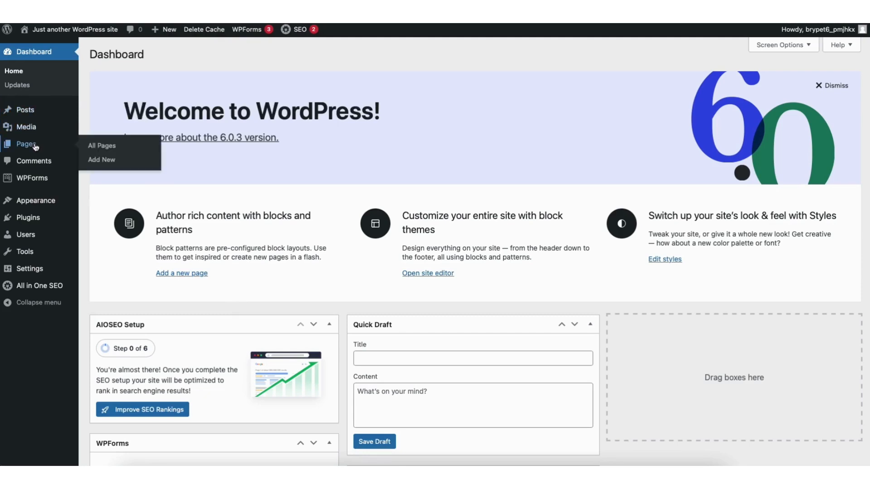
- Look through the installed and popular WordPress themes and the Elementor starter templates
mouse_move(36, 203)
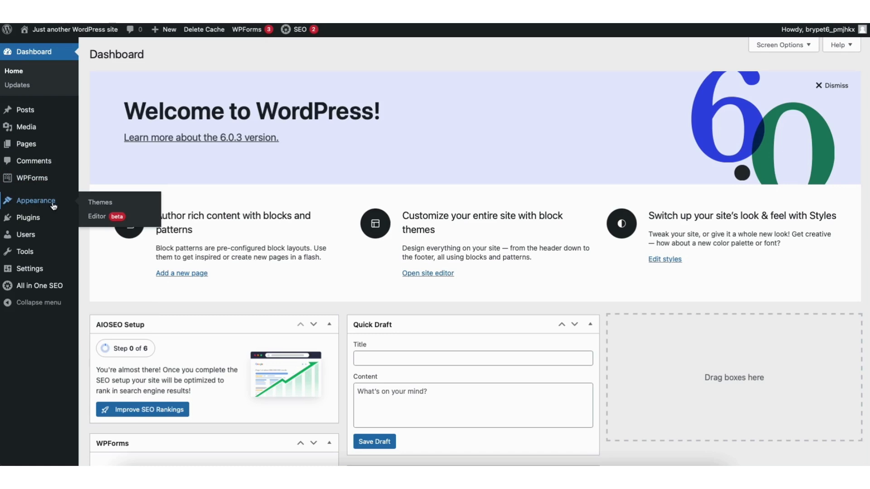
left_click(101, 204)
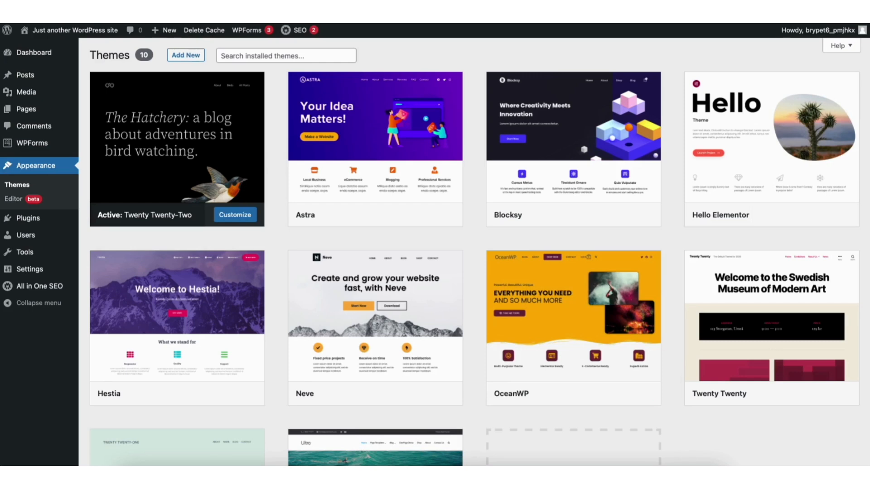
scroll(863, 200, "down", 4)
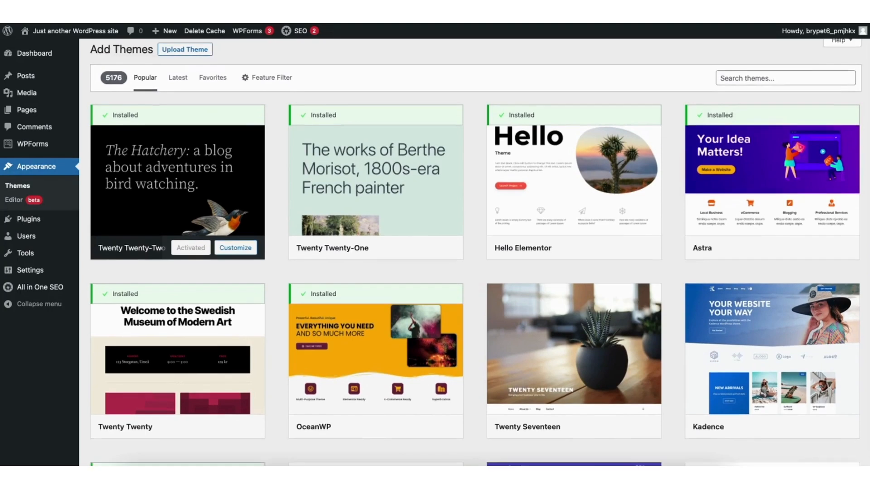
scroll(469, 252, "down", 7)
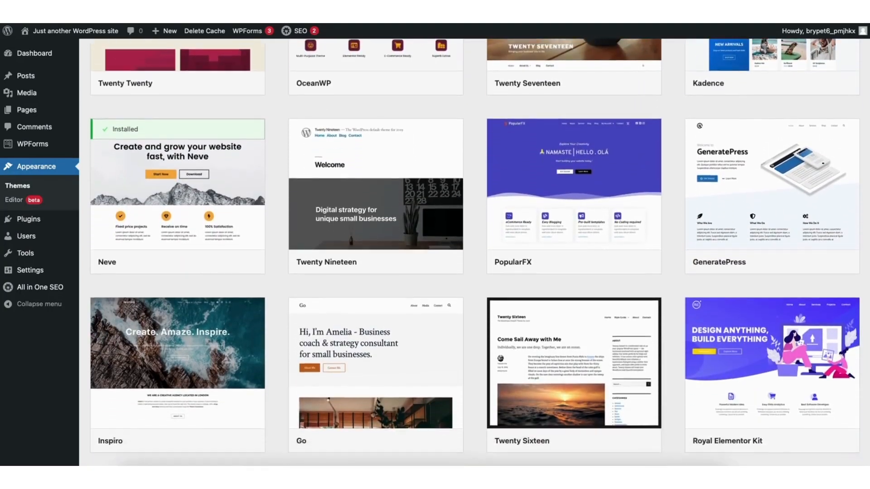
scroll(470, 252, "down", 6)
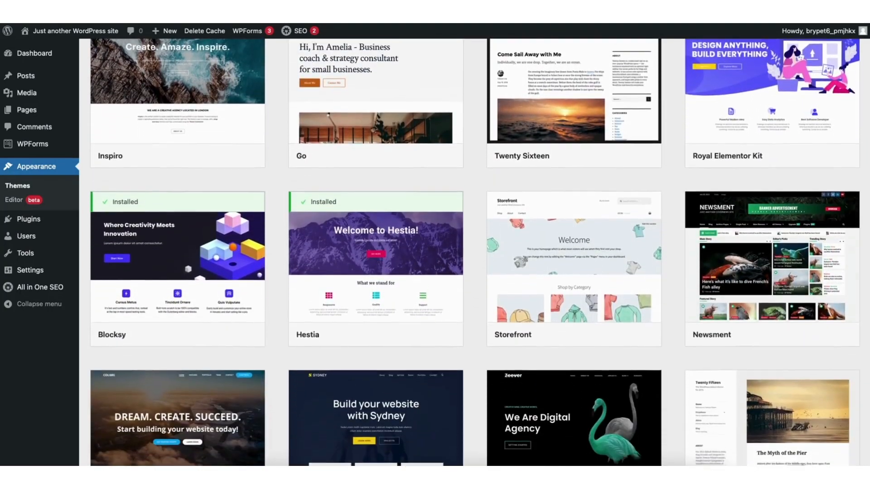
scroll(470, 251, "down", 6)
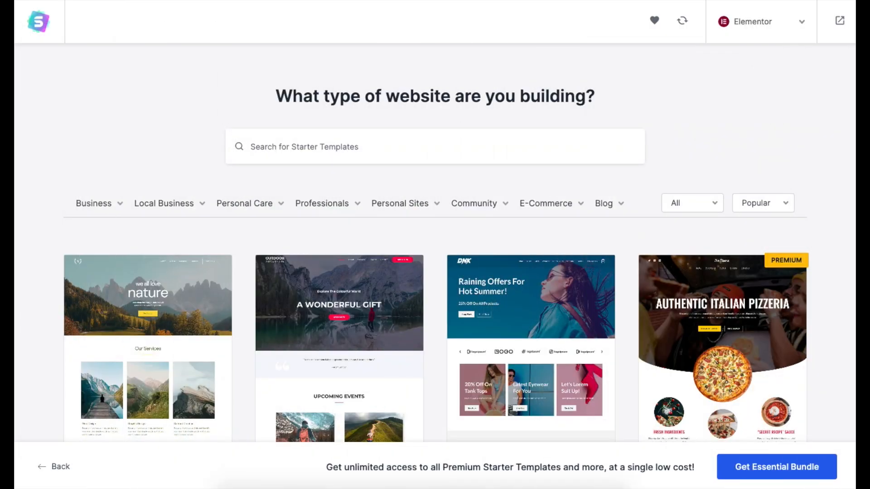
scroll(435, 244, "down", 5)
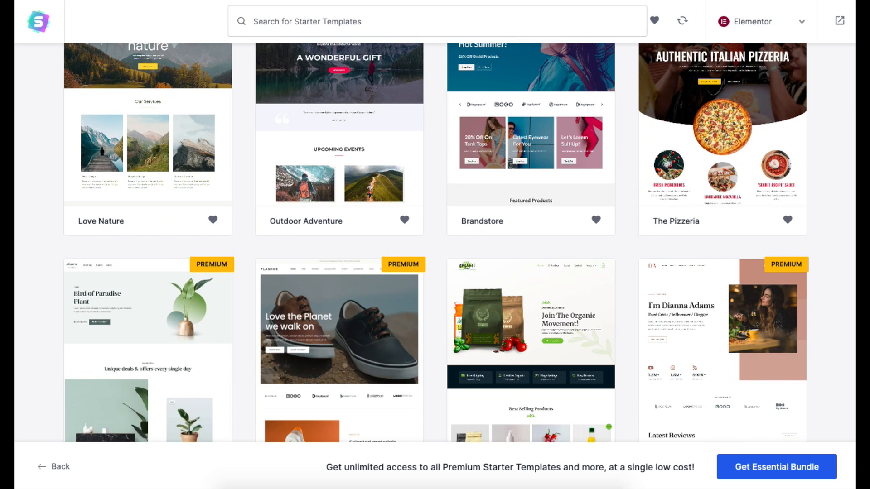
scroll(435, 245, "down", 2)
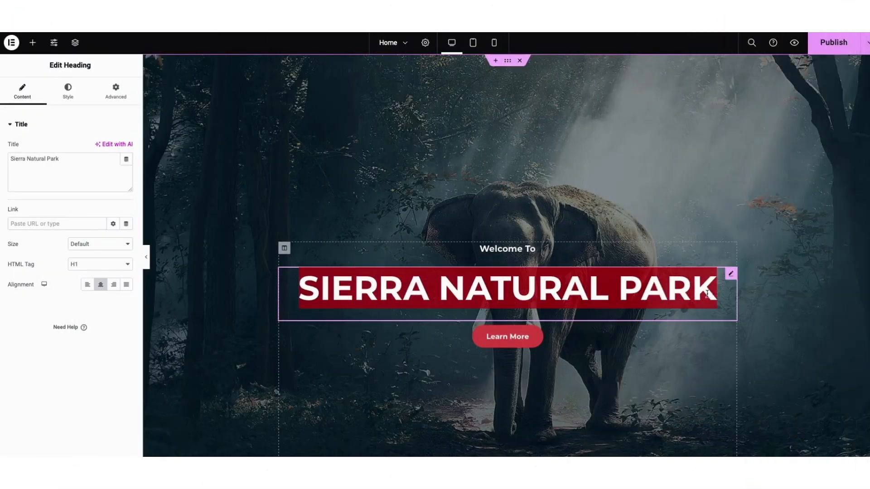
- Replace the selected "Sierra Natural Park" hero heading with text starting "MY DEM"
type("MY DEM")
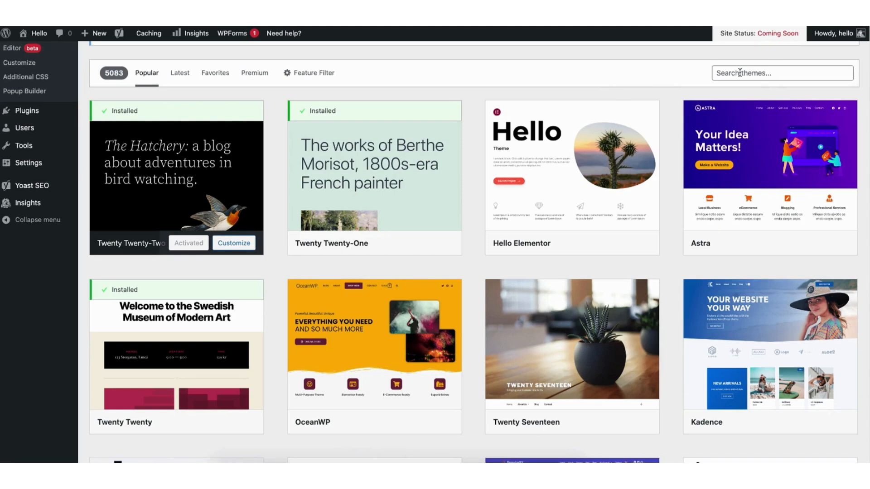
- Search the theme library for "astra", and install and activate the Astra theme
left_click(771, 73)
type("as")
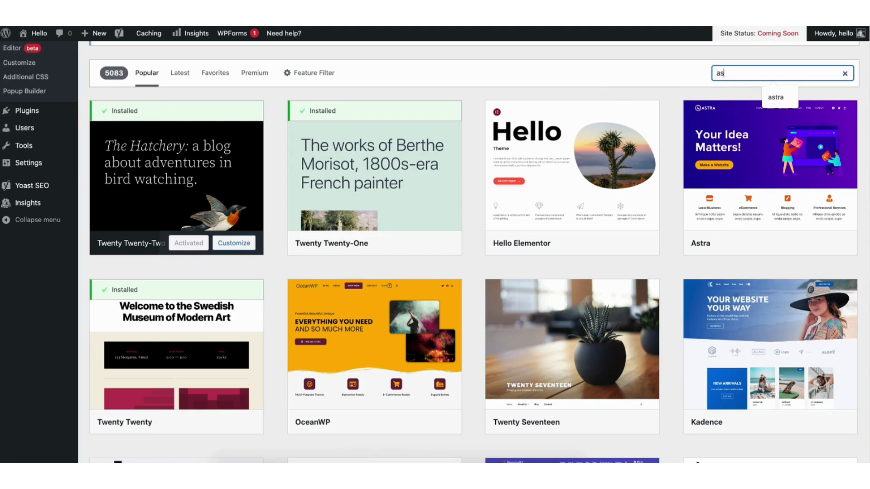
type("tra")
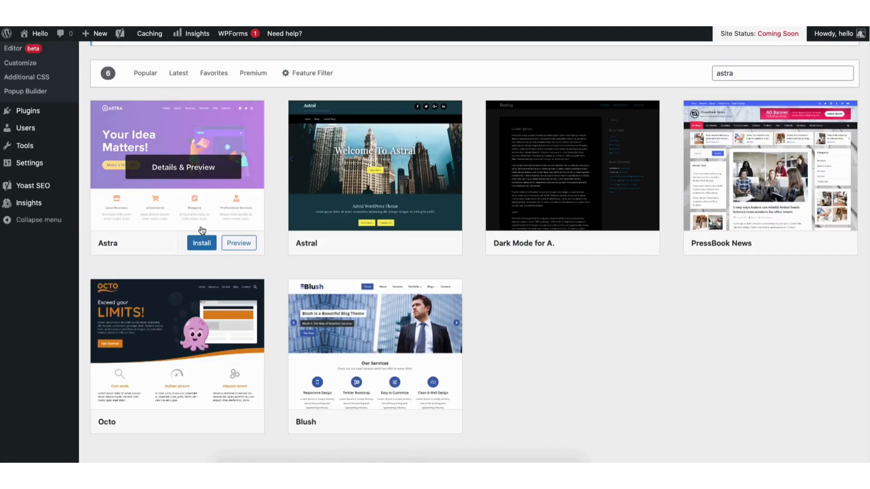
left_click(201, 242)
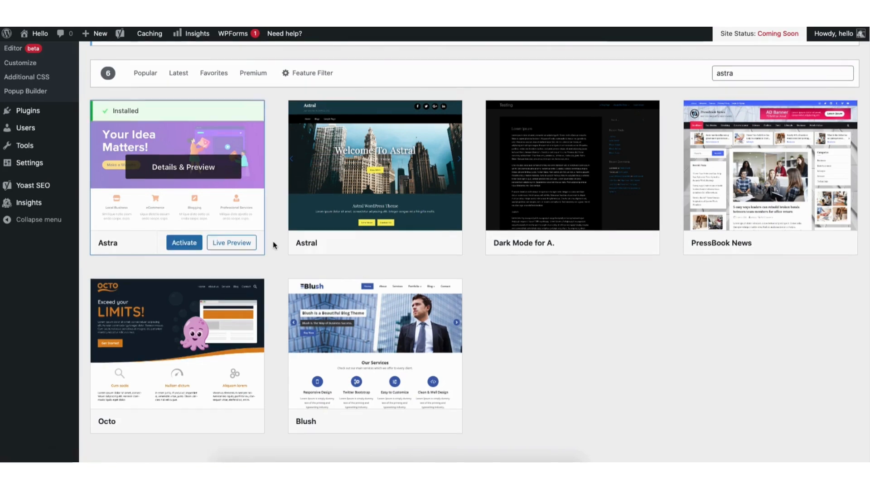
left_click(184, 244)
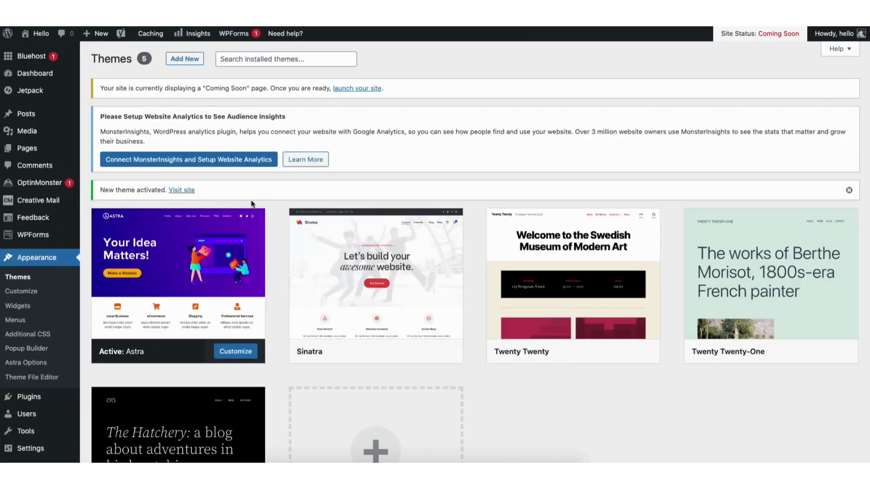
- Search for "starter templates" among new plugins, and install and activate Brainstorm Force's Starter Templates plugin
mouse_move(30, 401)
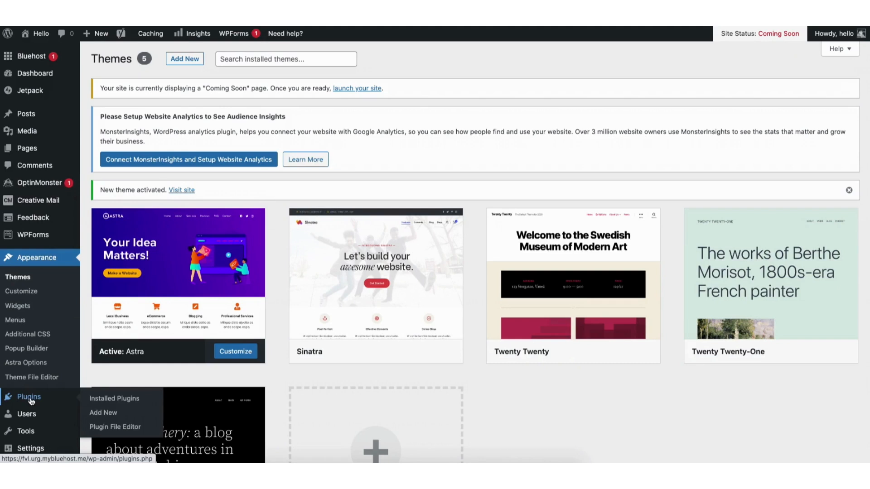
left_click(104, 414)
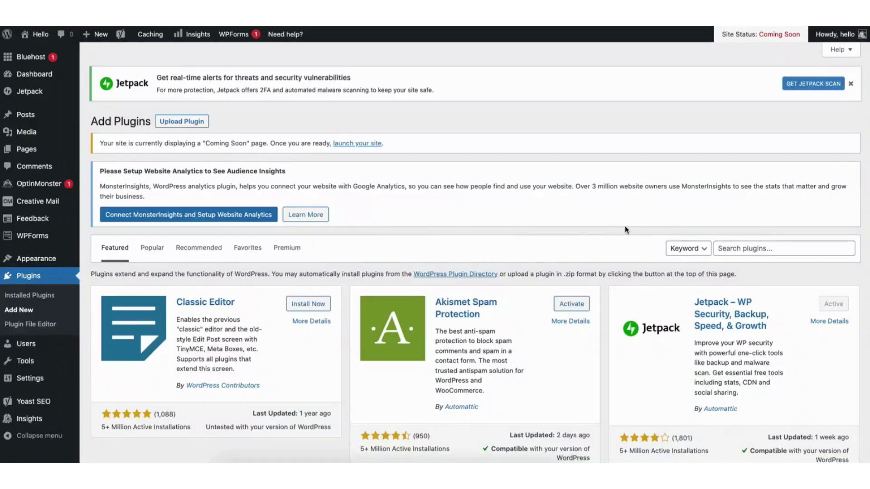
left_click(736, 246)
type("starter templates")
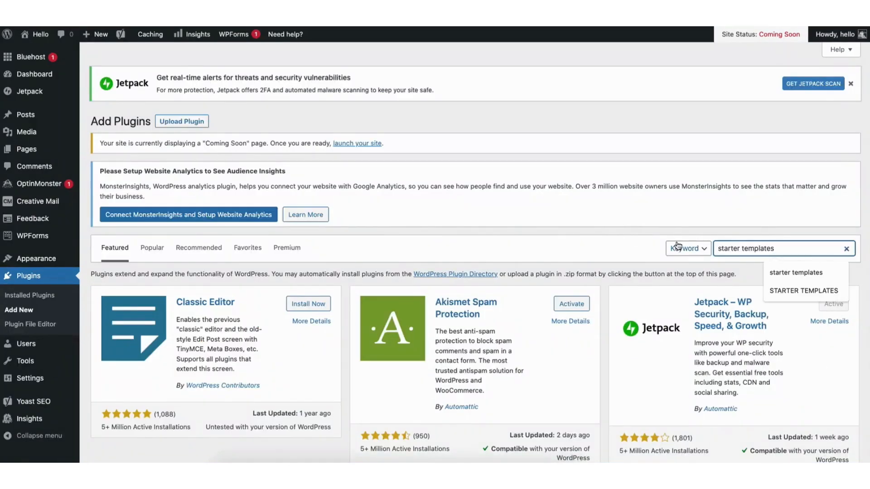
key("Return")
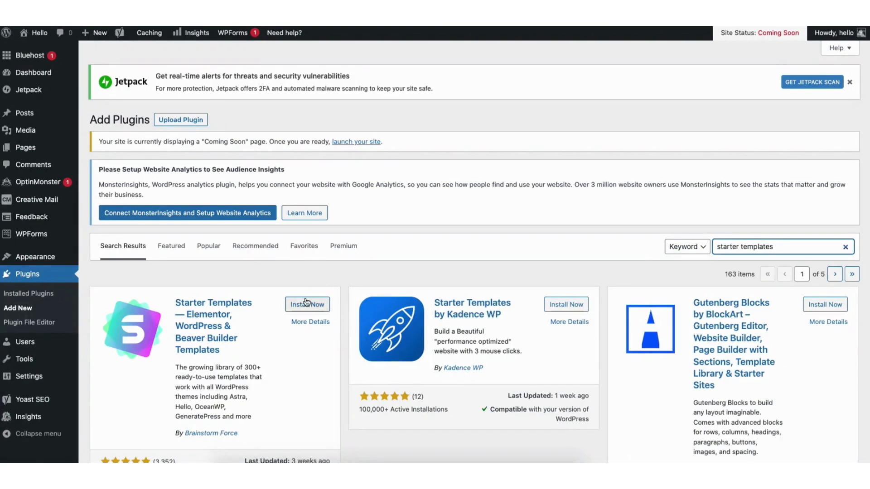
left_click(307, 303)
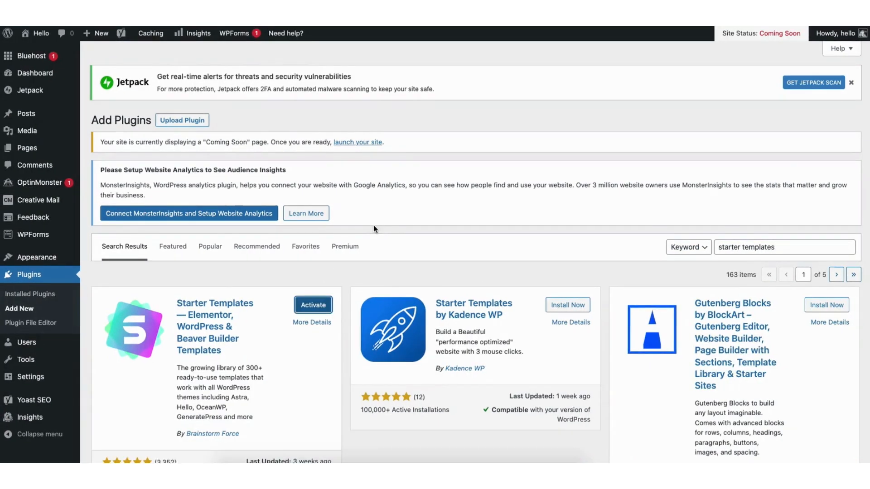
left_click(310, 311)
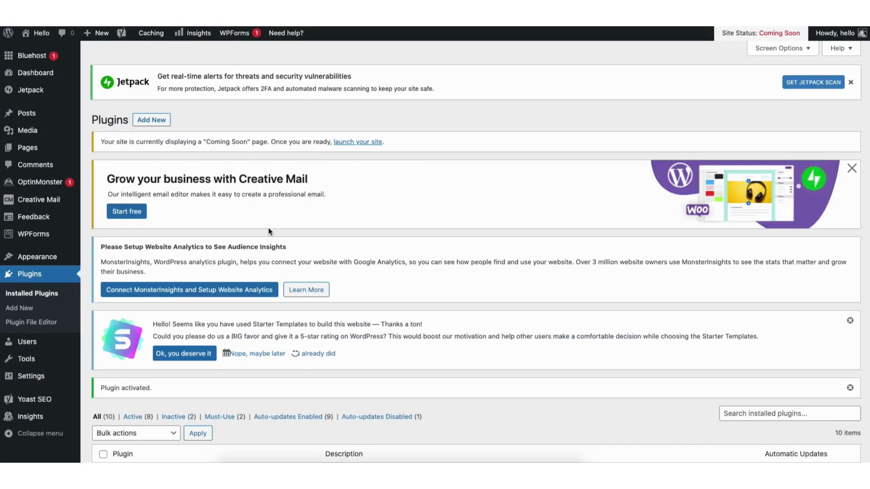
- Open the Starter Templates library and look through the available Elementor website templates
mouse_move(38, 259)
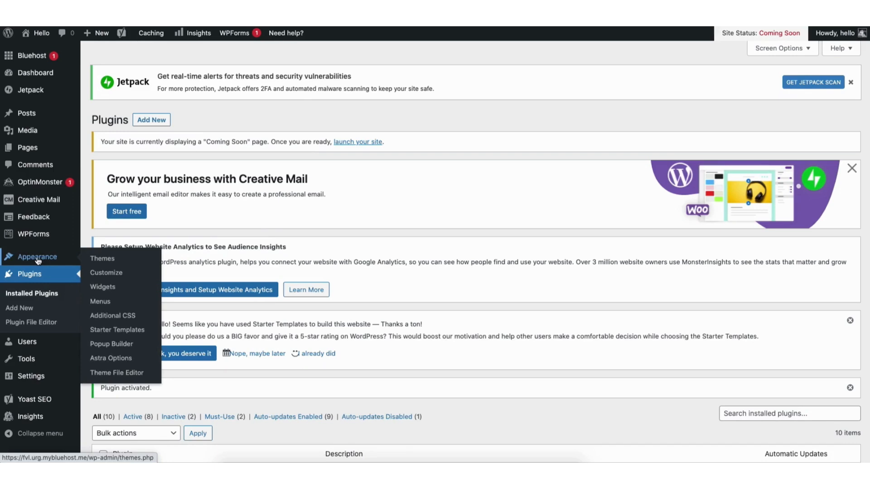
left_click(110, 331)
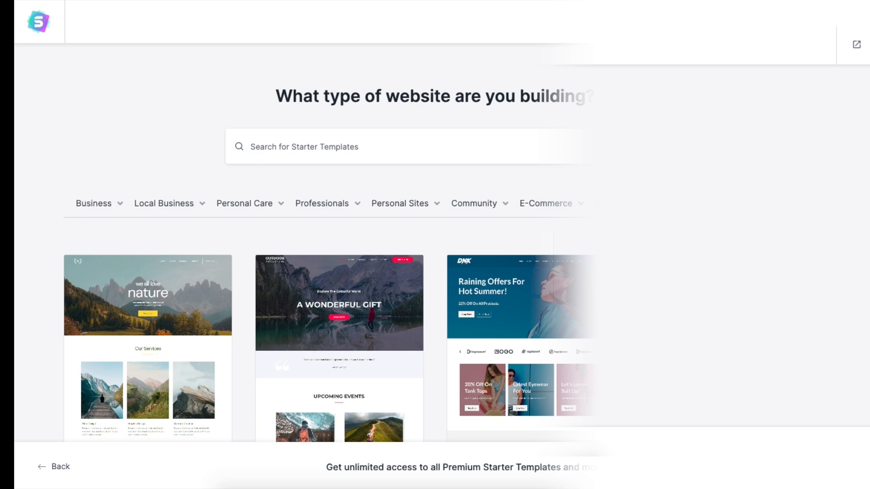
scroll(435, 272, "down", 3)
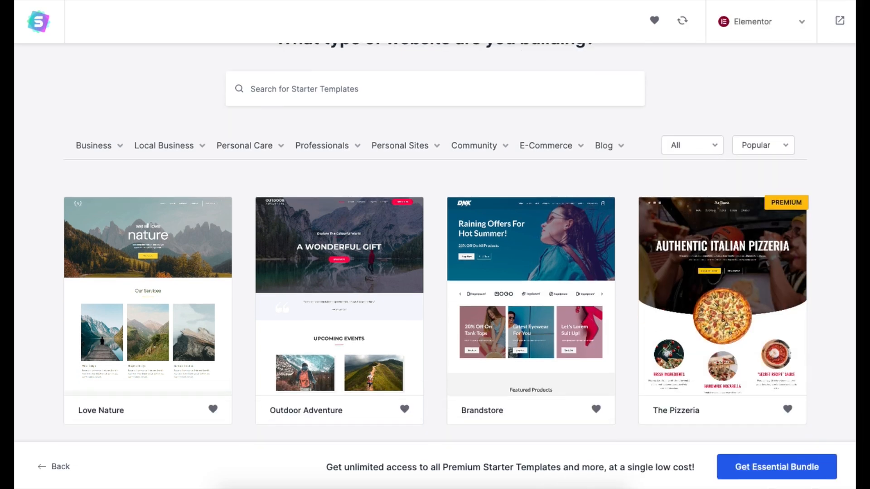
scroll(435, 245, "down", 7)
scroll(435, 244, "down", 6)
scroll(435, 244, "down", 7)
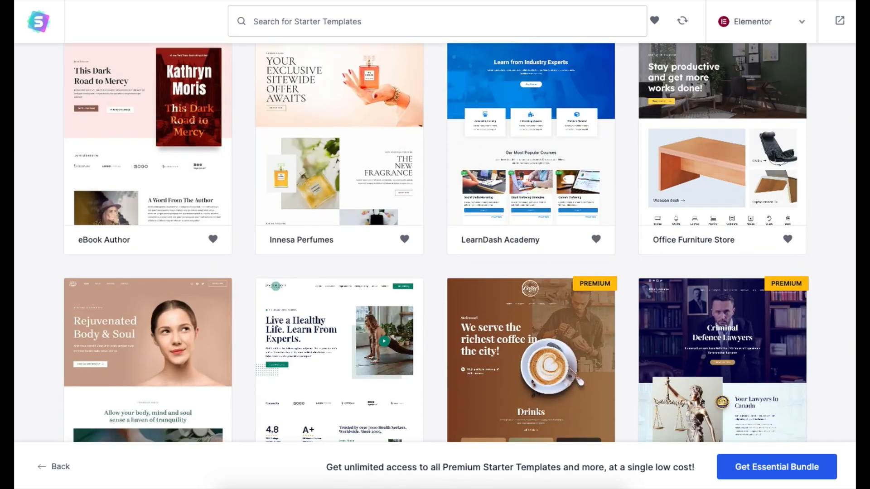
scroll(374, 181, "down", 2)
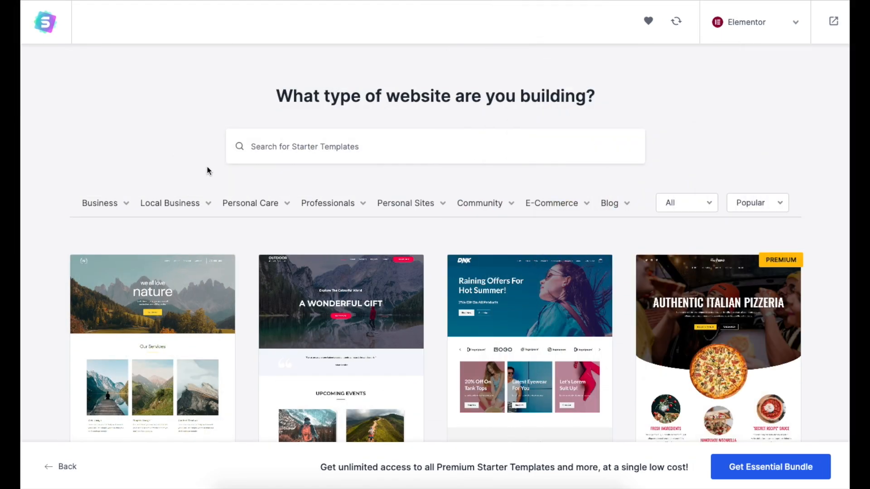
- Search the starter templates for "photography"
left_click(288, 148)
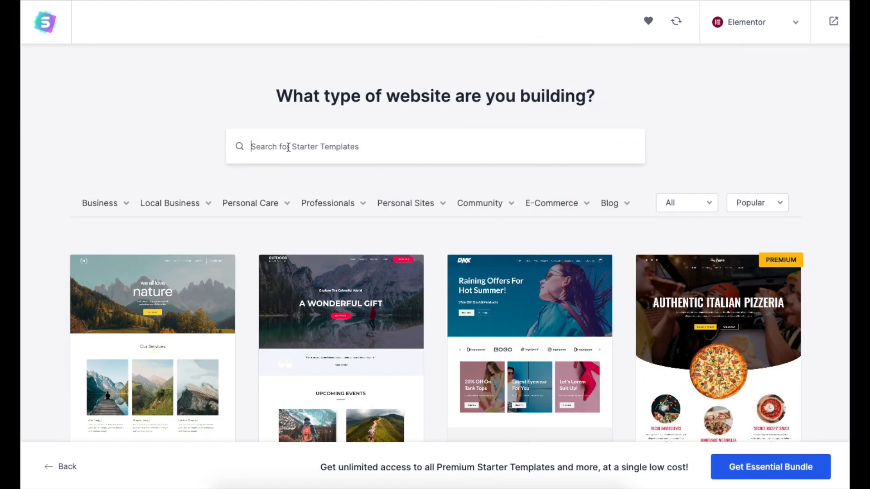
type("photography")
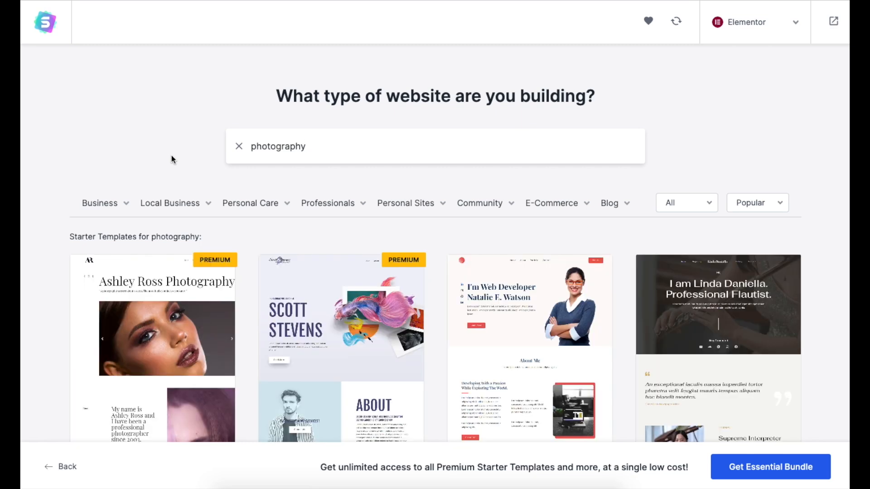
- Browse the starter template categories, preview the premium Photographer template, and close the preview
left_click(120, 205)
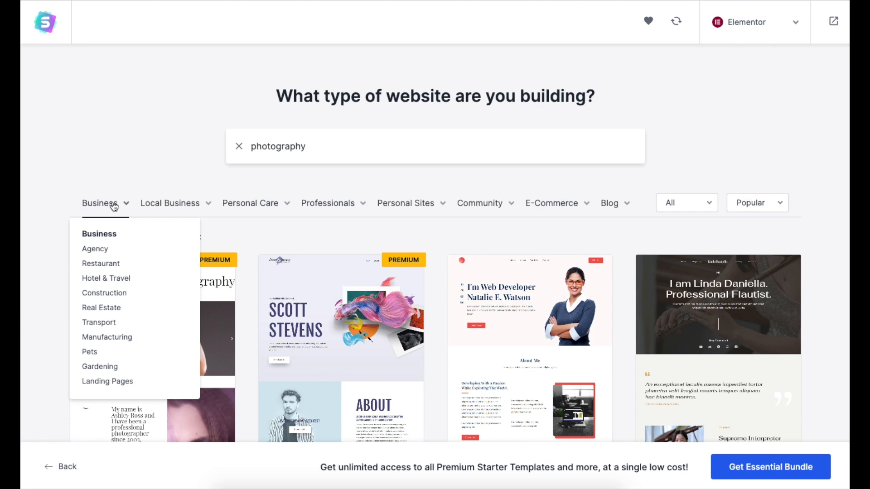
mouse_move(247, 212)
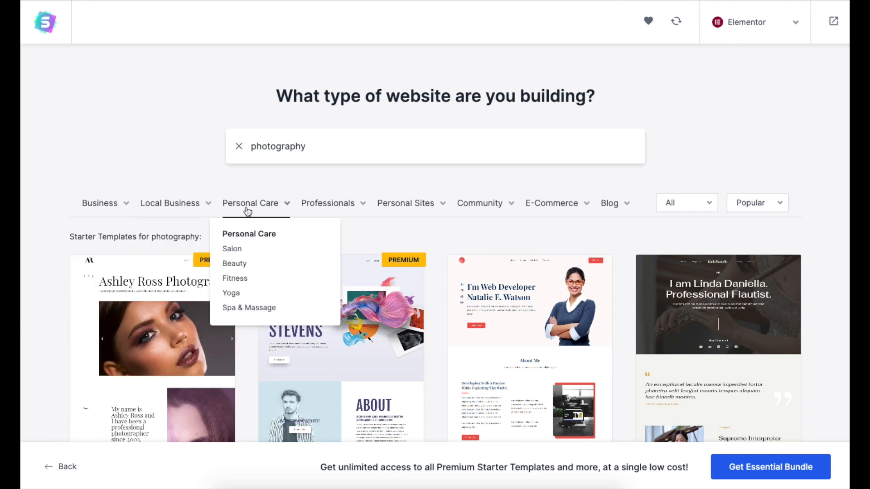
left_click(335, 349)
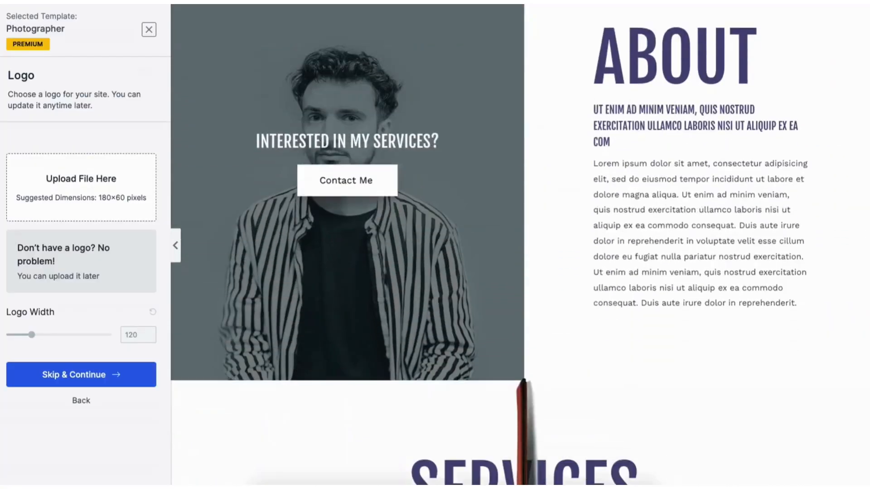
left_click(149, 30)
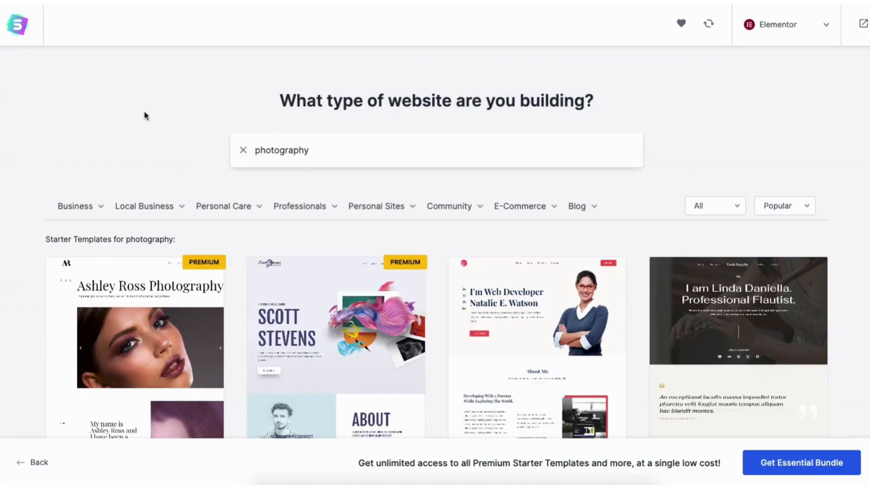
- Replace the "Sierra Natural Park" hero heading on the Home page with "MY DEMO WEBSITE"
left_click_drag(299, 290, 714, 295)
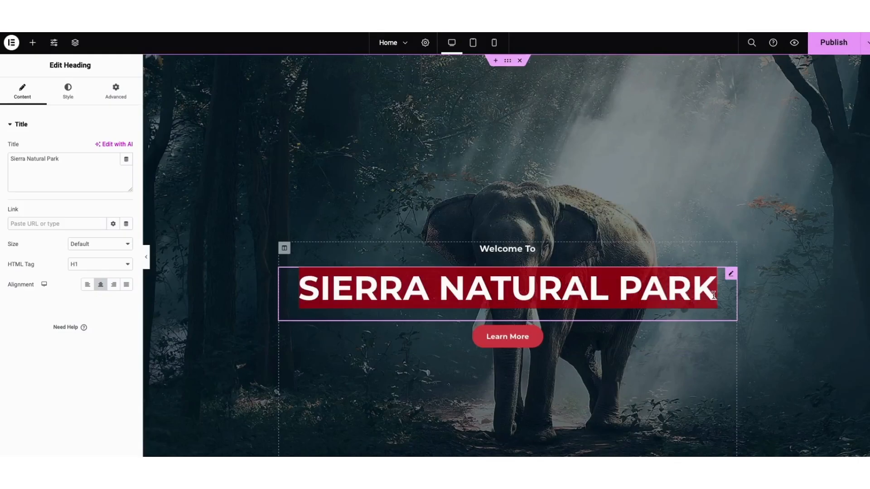
type("MY DEMO")
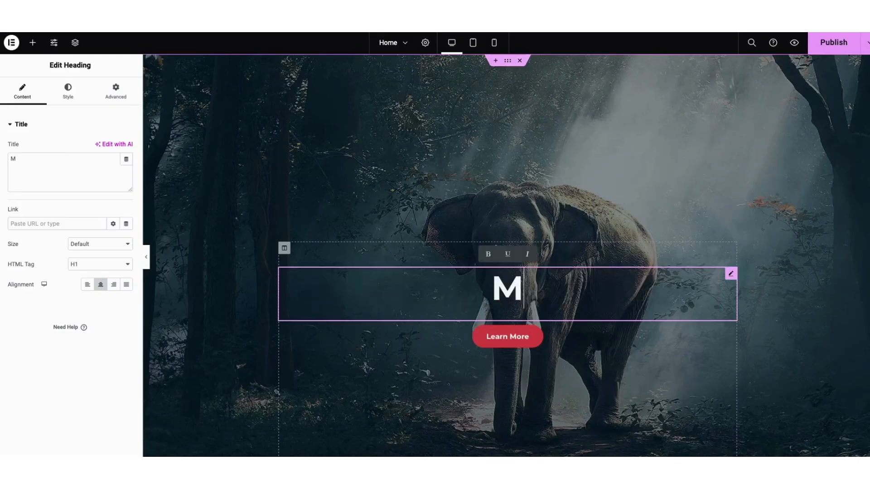
type(" WEBSIT")
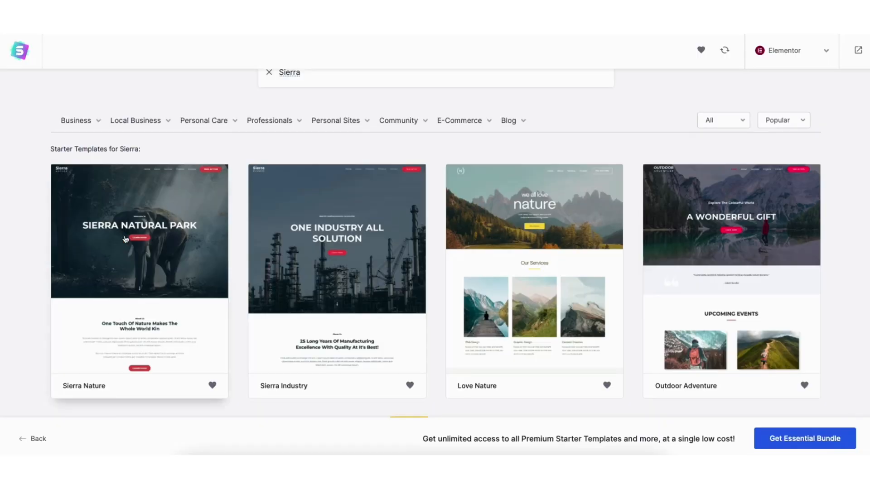
- Select the Sierra Nature template and continue without uploading a logo
left_click(138, 240)
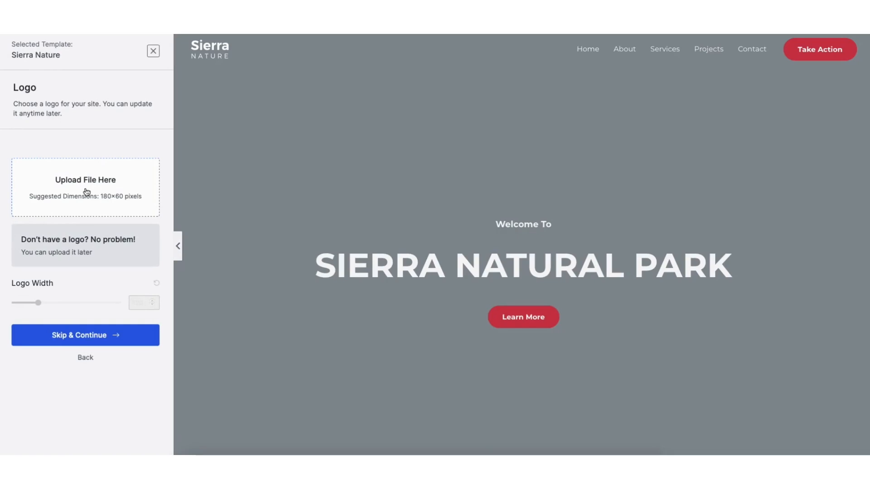
left_click(89, 334)
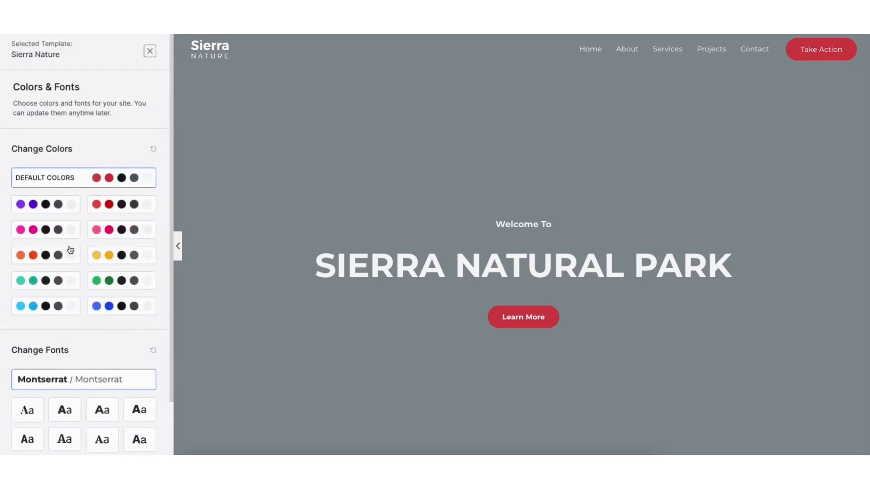
- Try out the alternative color palettes on the Sierra Nature template and return to the default colors
left_click(57, 205)
left_click(104, 204)
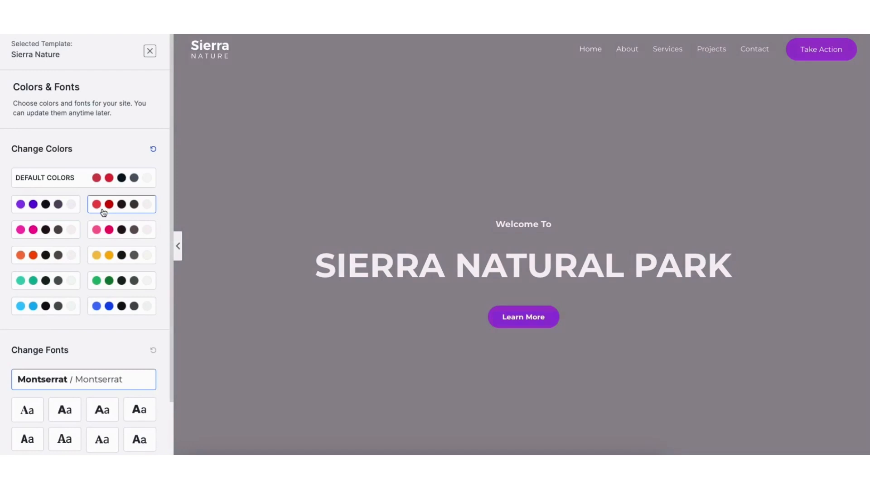
left_click(105, 231)
left_click(34, 231)
left_click(33, 256)
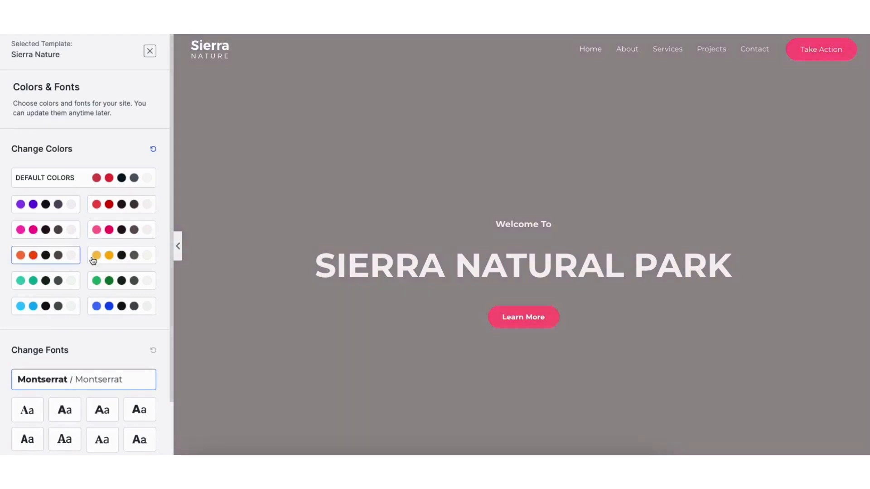
left_click(94, 259)
left_click(101, 276)
left_click(54, 306)
left_click(109, 308)
left_click(32, 281)
left_click(35, 259)
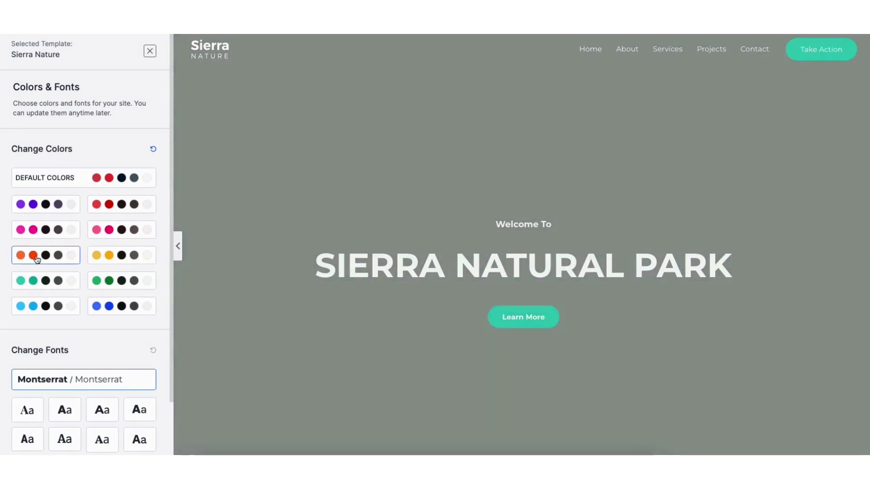
left_click(95, 187)
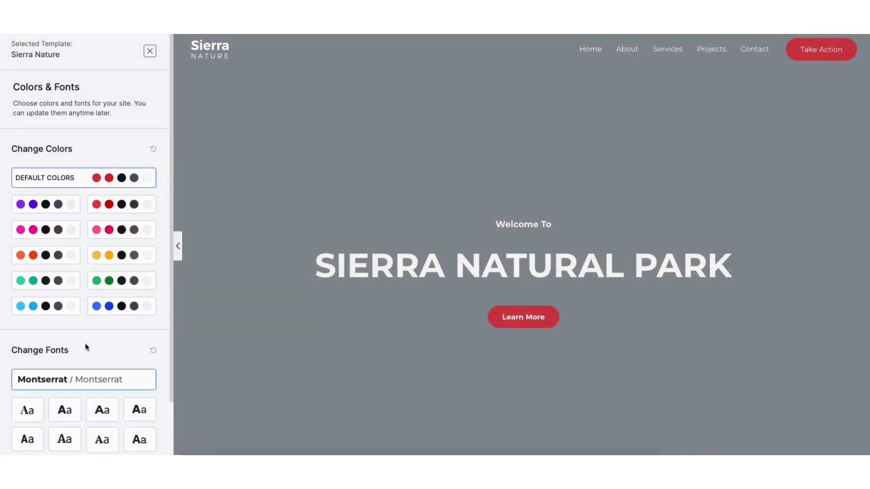
- Continue with the default Montserrat fonts, and build the website with all advanced import options kept on
scroll(168, 281, "down", 3)
left_click(84, 412)
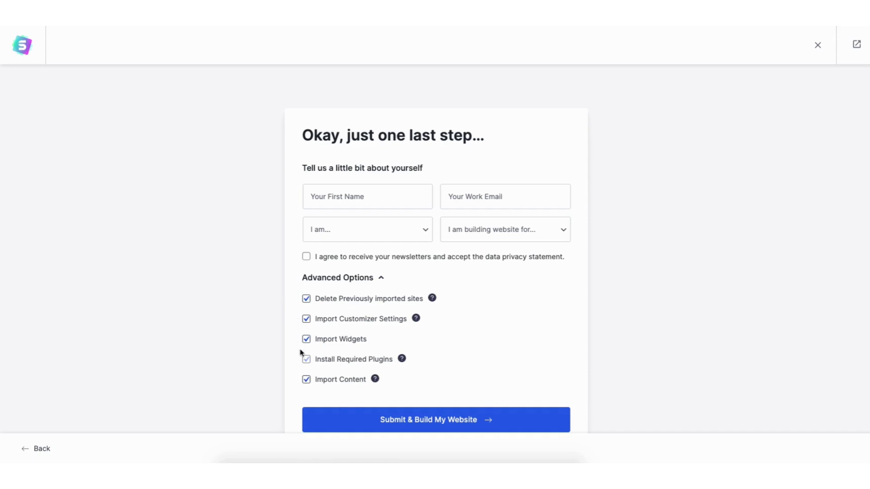
left_click(423, 421)
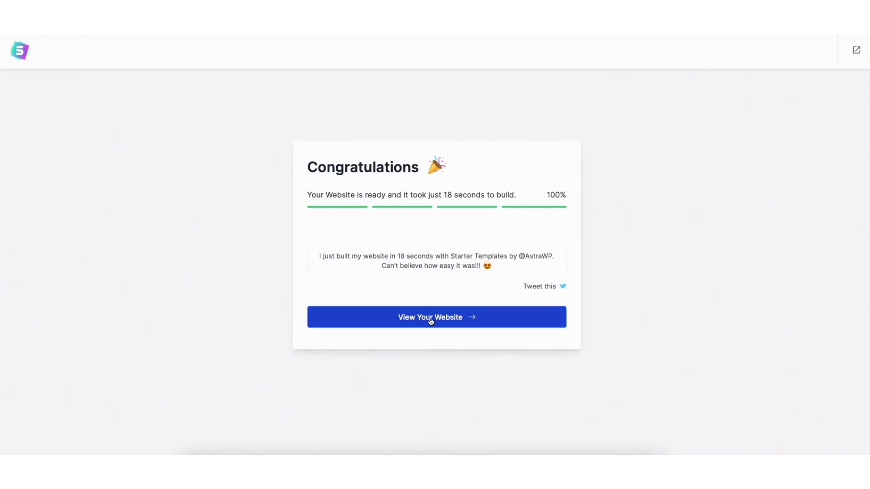
- Open the newly built website and look through the sections of its home page
left_click(430, 317)
scroll(435, 244, "down", 5)
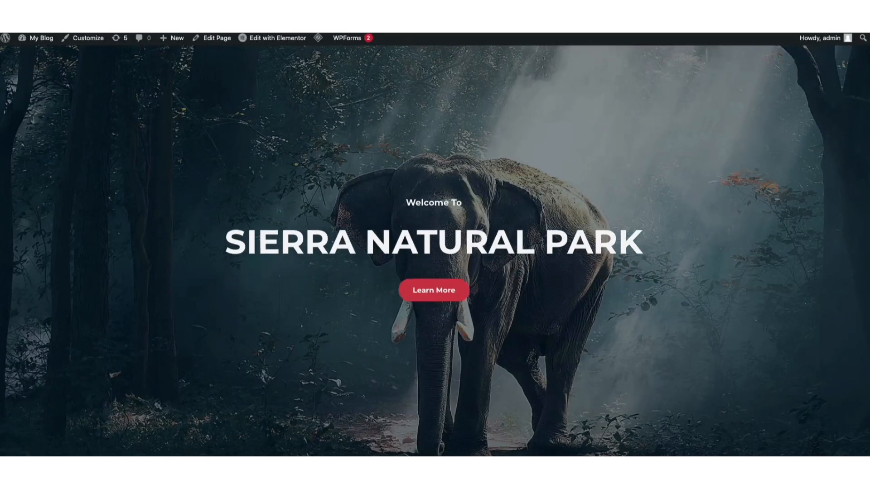
scroll(435, 245, "down", 10)
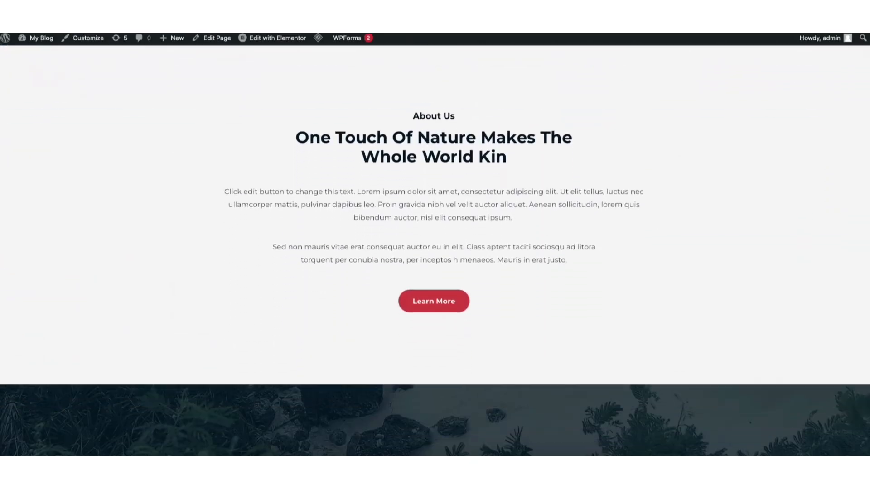
scroll(435, 244, "down", 10)
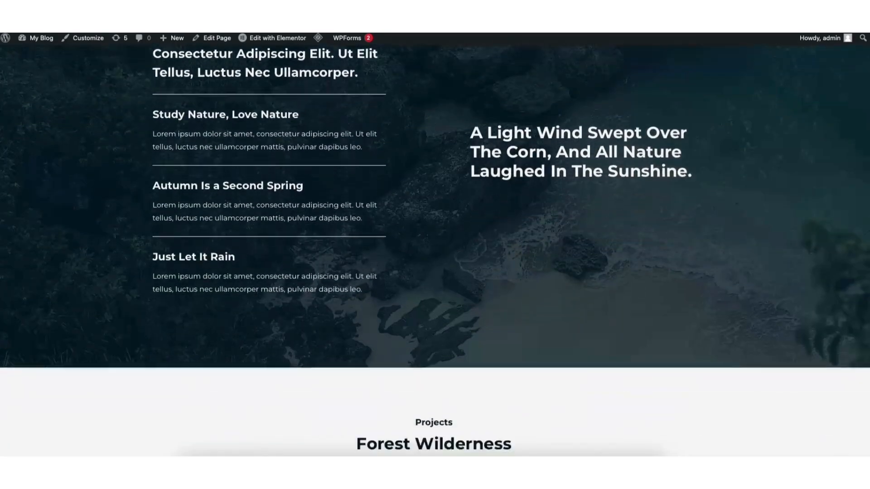
scroll(435, 244, "down", 8)
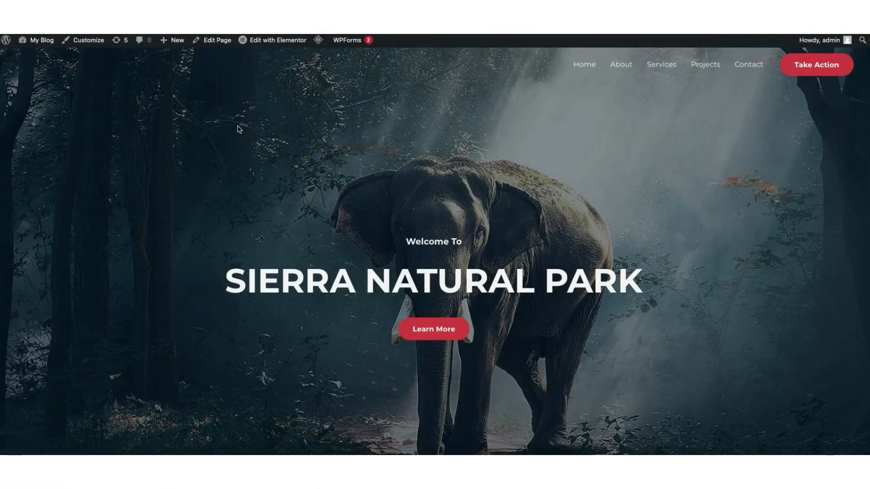
- From the WordPress dashboard, open Elementor's feature settings and activate all experiments and features
mouse_move(42, 40)
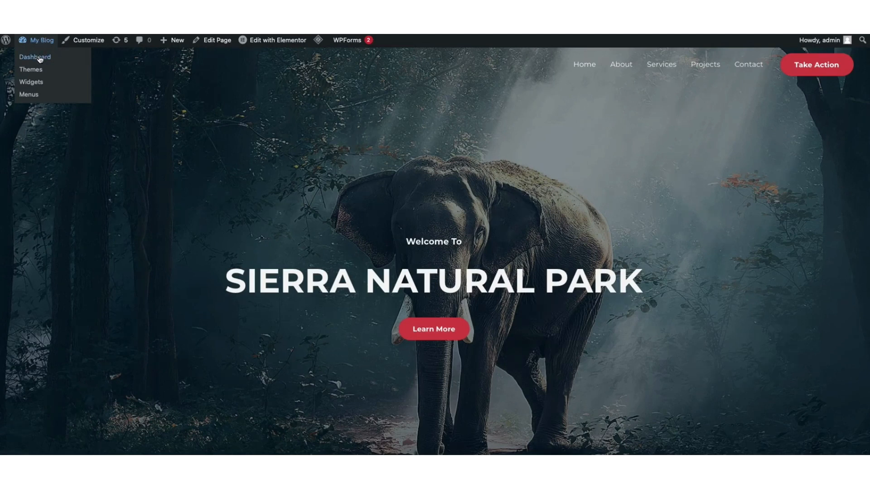
left_click(40, 59)
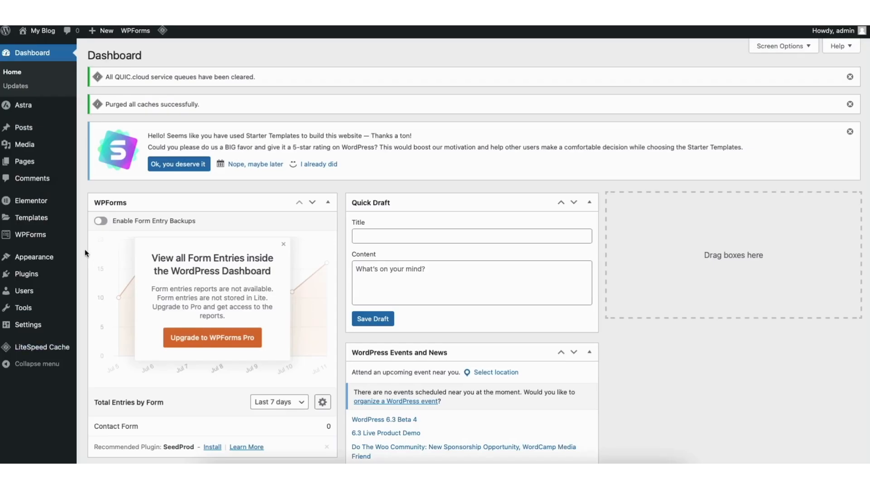
mouse_move(31, 203)
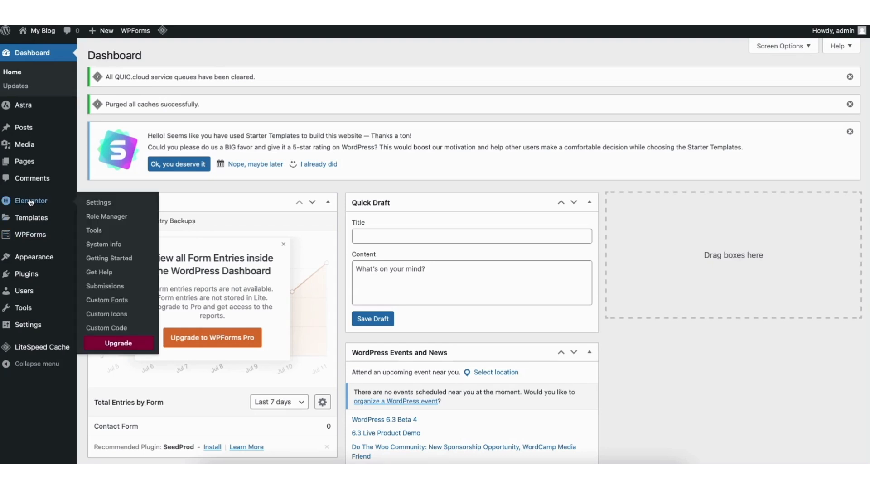
left_click(105, 206)
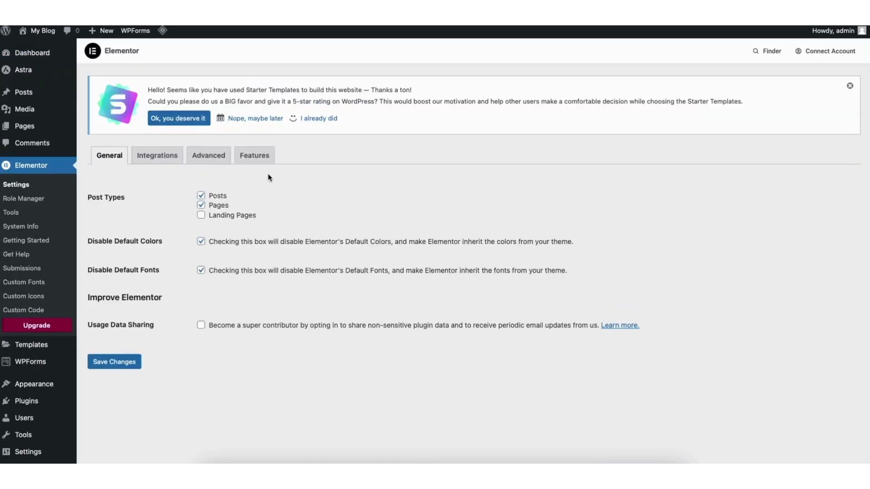
left_click(255, 157)
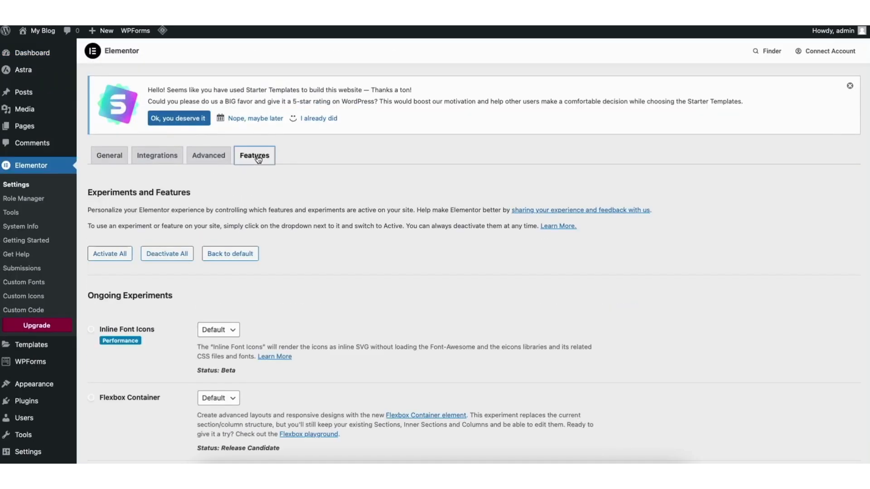
left_click(111, 255)
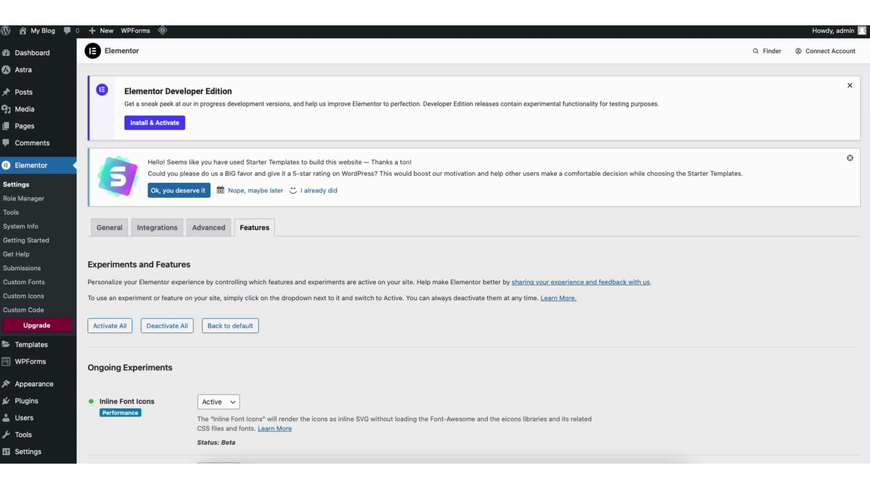
scroll(844, 277, "down", 15)
scroll(845, 280, "down", 8)
- Visit the site and open its home page for editing with Elementor
mouse_move(43, 33)
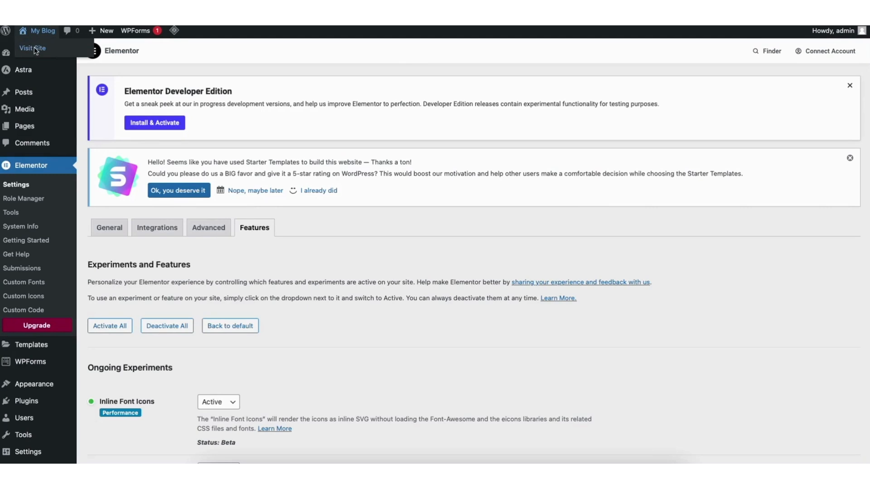
left_click(36, 49)
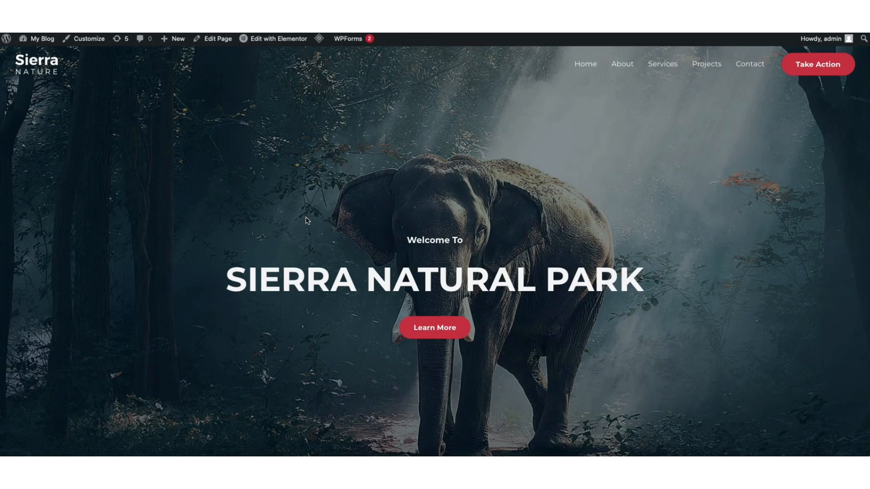
mouse_move(281, 42)
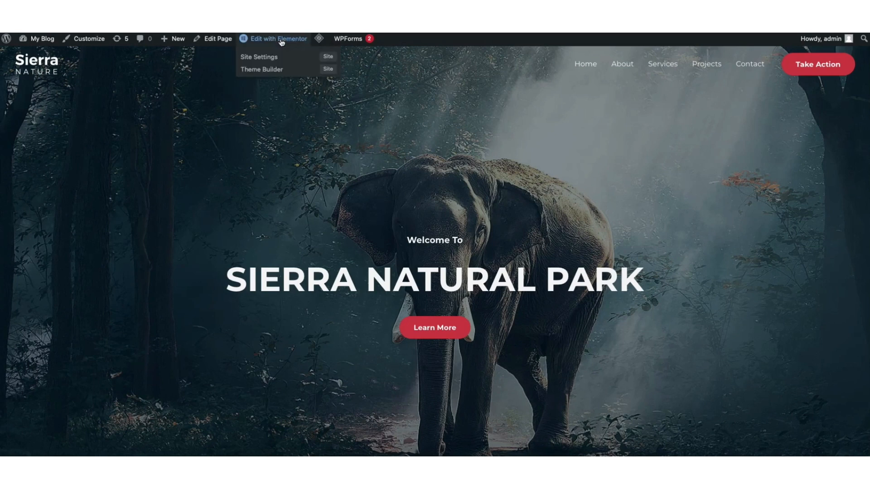
left_click(281, 41)
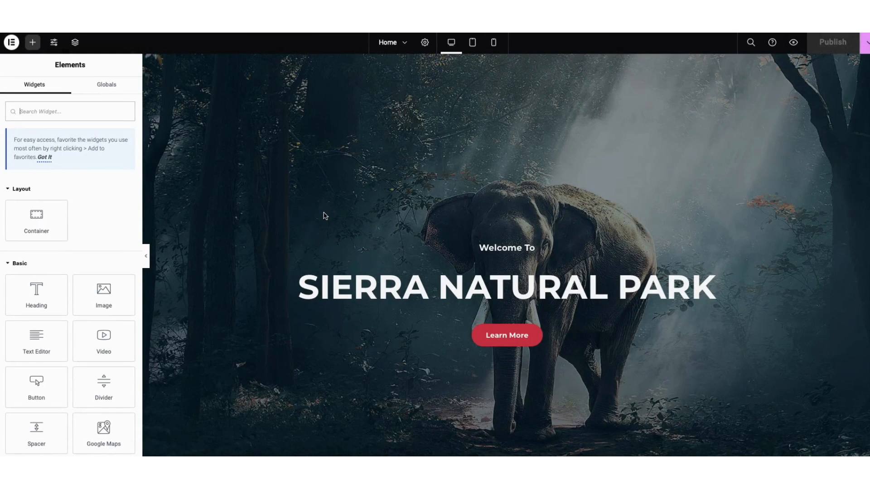
- Replace the hero heading text "Sierra Natural Park" with "my demo website"
left_click(375, 284)
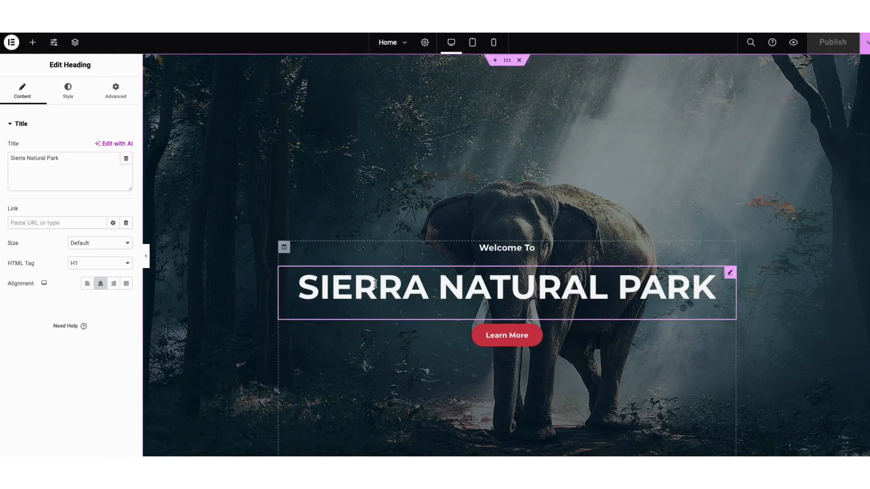
left_click_drag(307, 287, 480, 289)
left_click(446, 289)
left_click_drag(298, 289, 708, 284)
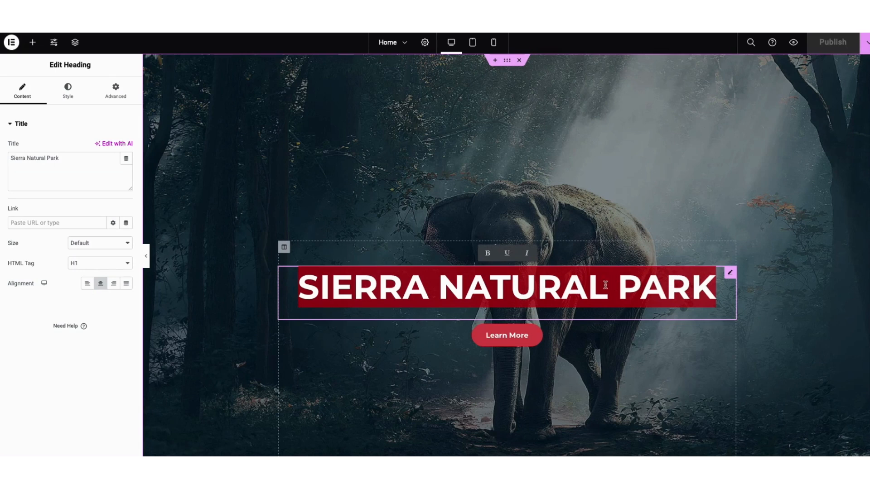
type("my demo webs")
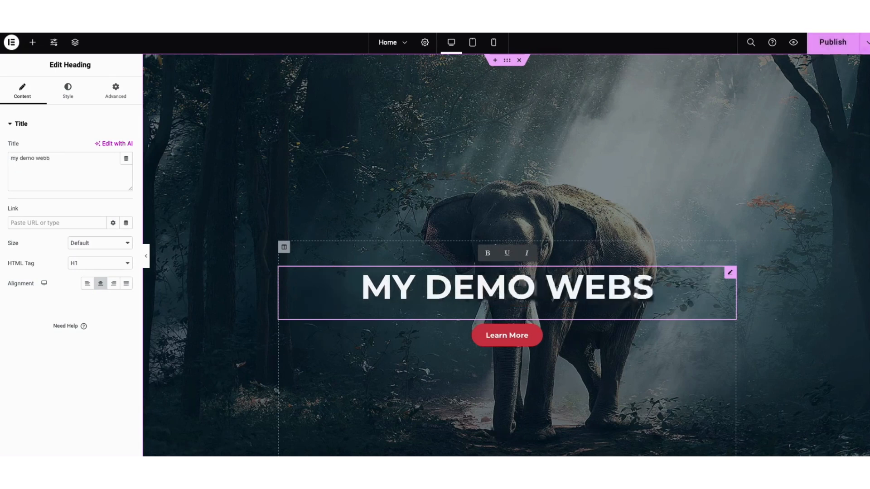
type("ite")
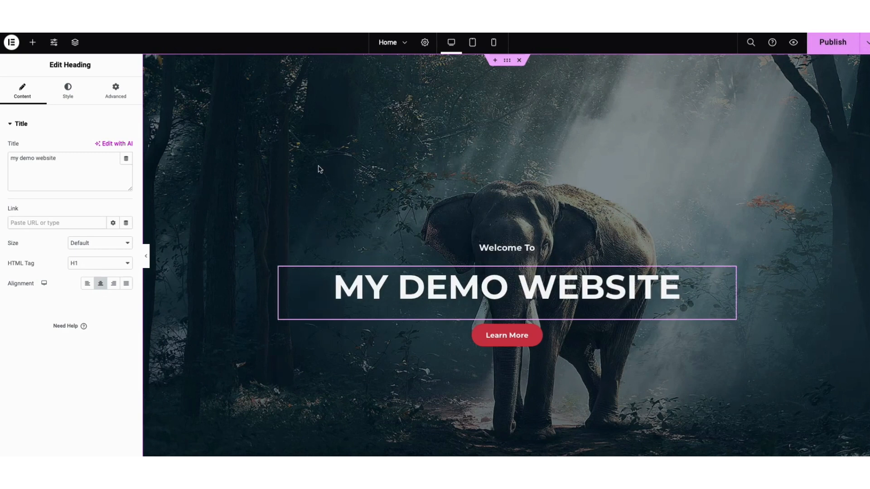
- Replace the hero section's background image with the media library photo of three people laughing around laptops
right_click(259, 167)
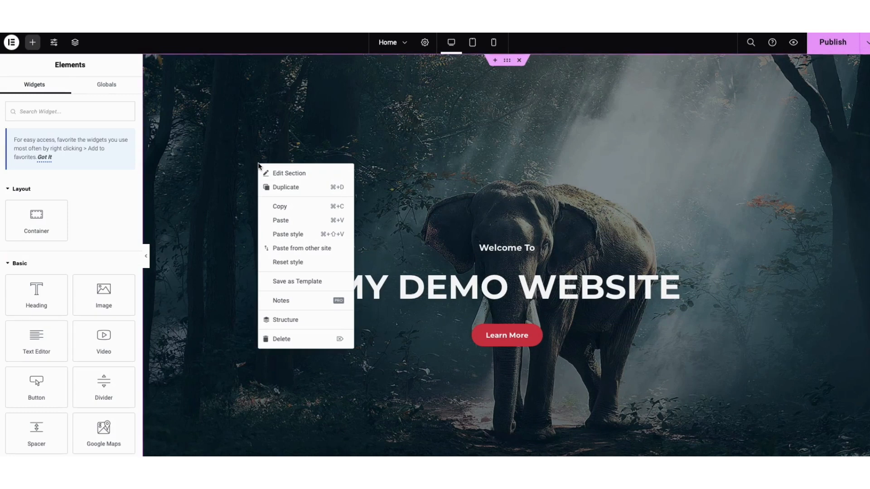
left_click(291, 175)
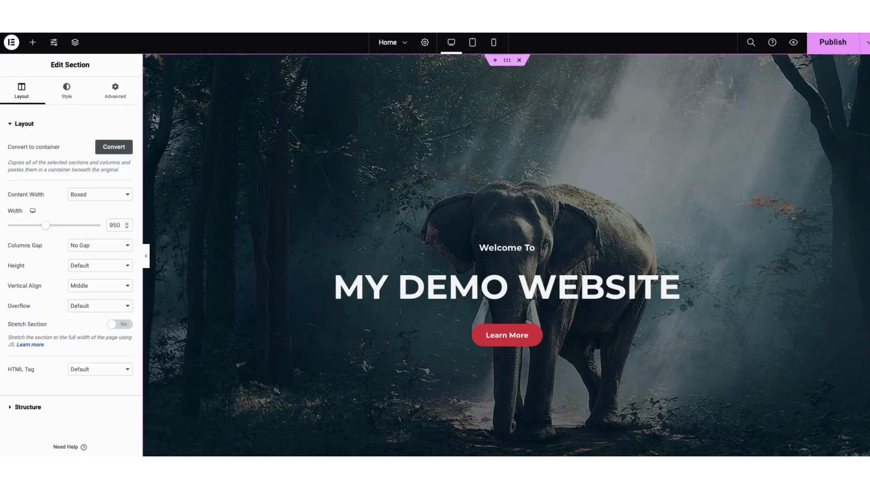
left_click(68, 95)
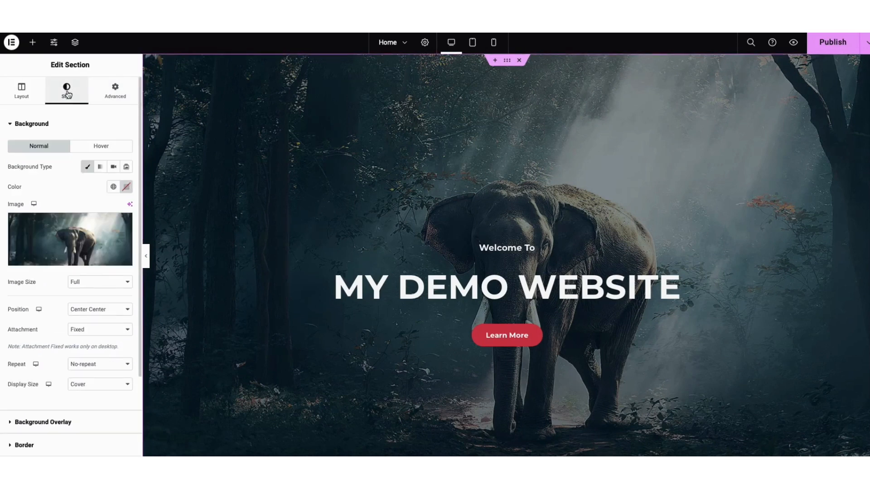
mouse_move(71, 240)
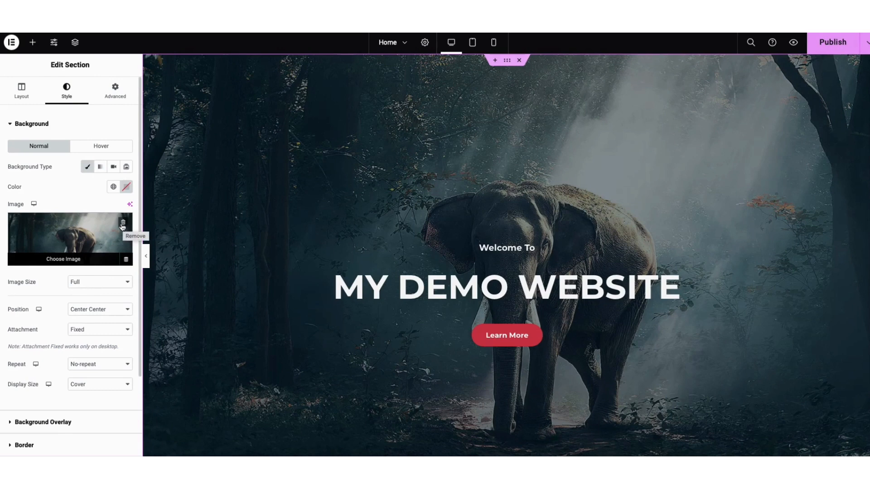
left_click(97, 259)
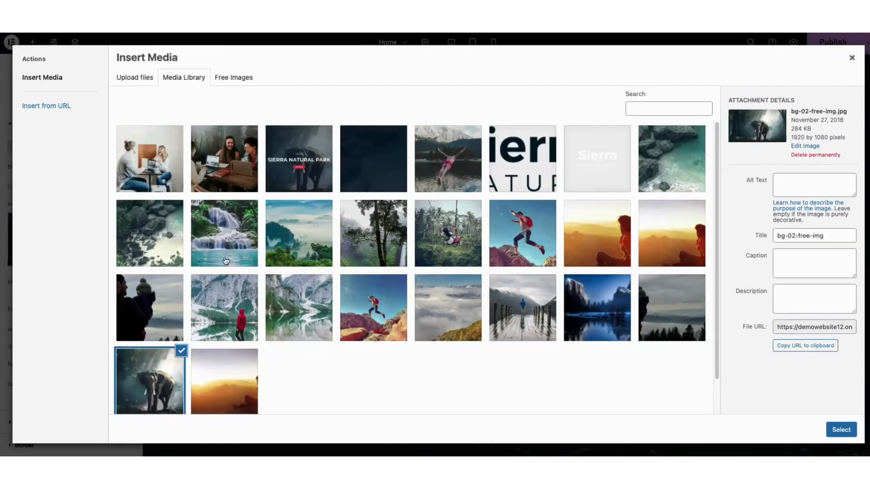
left_click(148, 80)
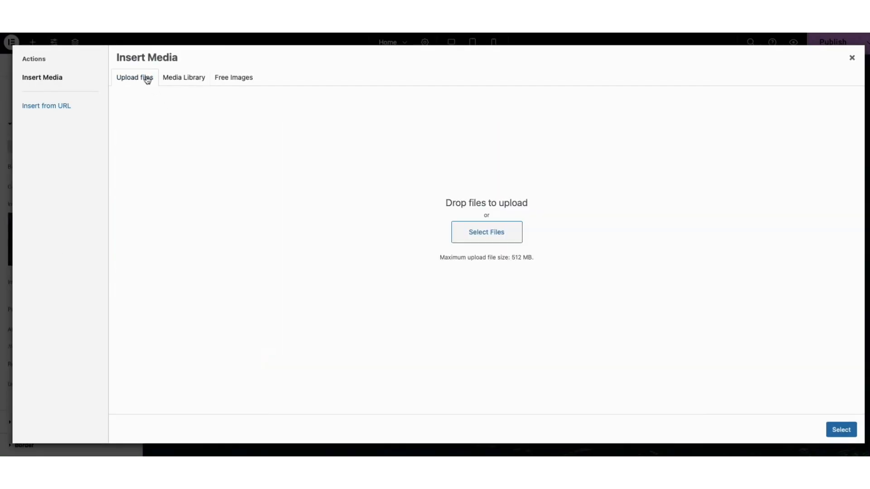
left_click(177, 81)
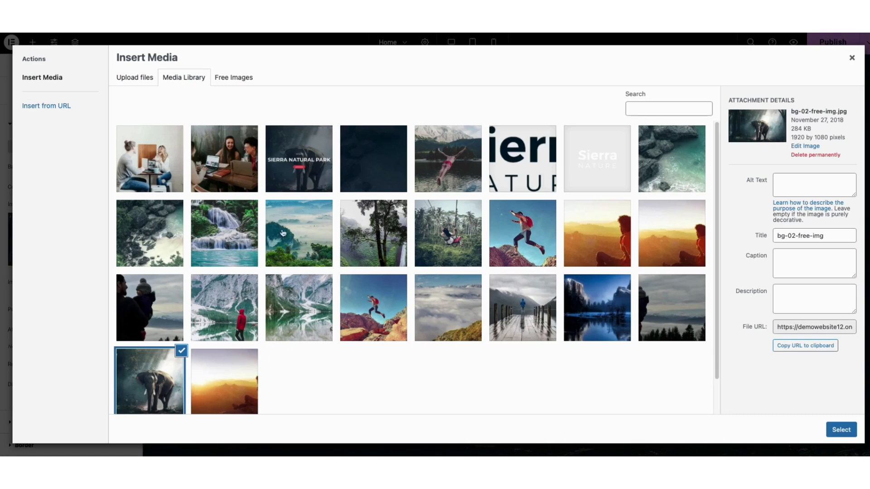
left_click(231, 165)
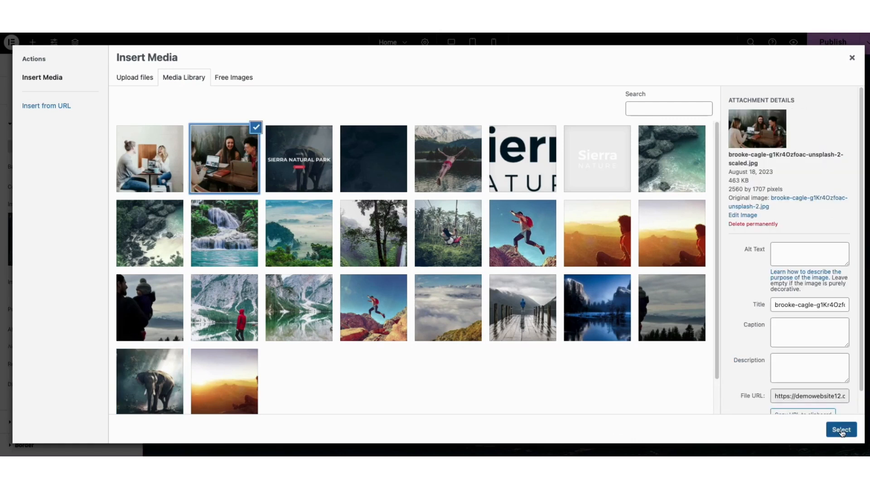
left_click(842, 430)
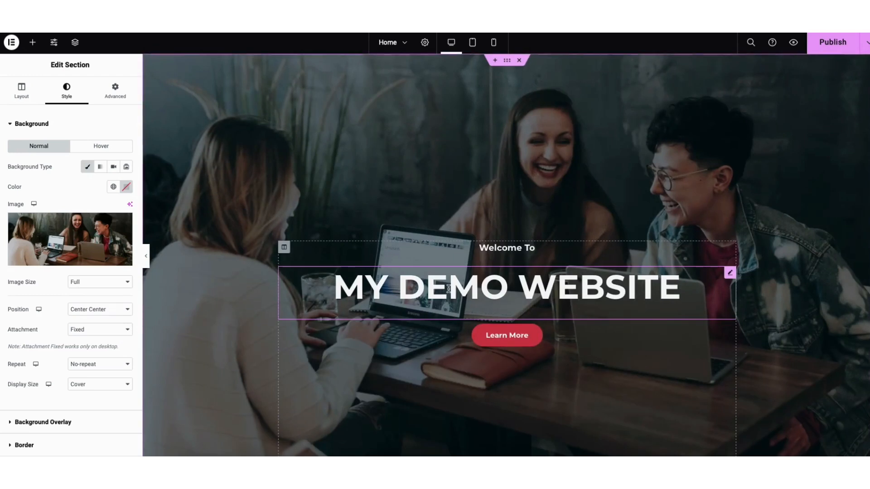
- Insert a Heading widget between the two paragraphs of the About Us section
left_click(33, 43)
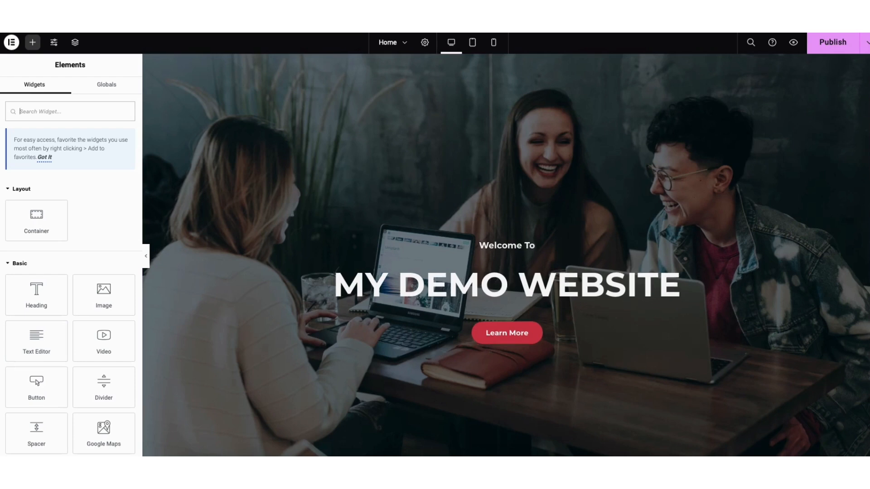
scroll(507, 255, "down", 8)
scroll(507, 255, "down", 2)
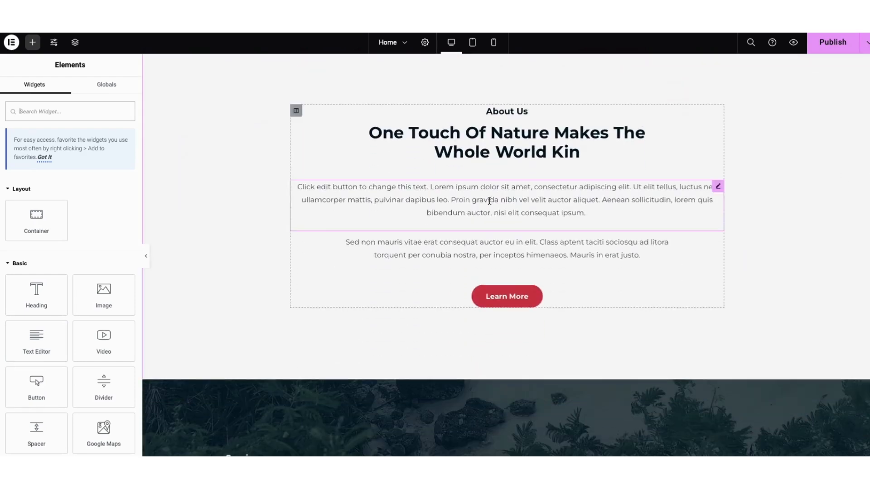
left_click_drag(35, 299, 500, 231)
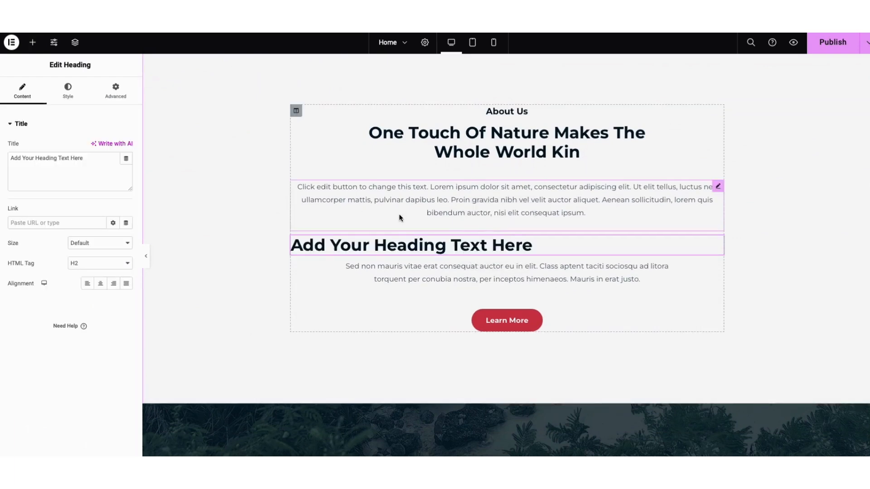
- Delete the "About Us" subheading and insert a Text Editor widget directly above the newly added placeholder heading
right_click(402, 246)
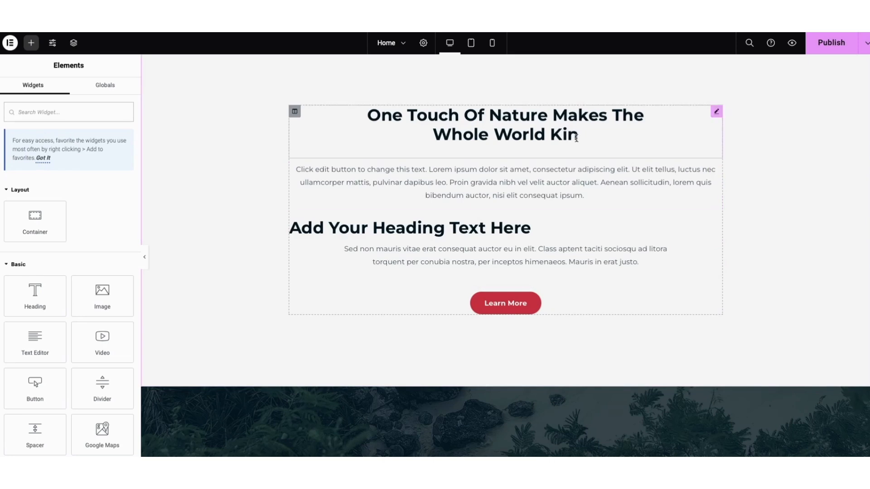
mouse_move(716, 111)
left_mouse_down()
mouse_move(675, 139)
mouse_move(608, 161)
mouse_move(604, 109)
mouse_move(590, 147)
left_mouse_up()
left_click(31, 44)
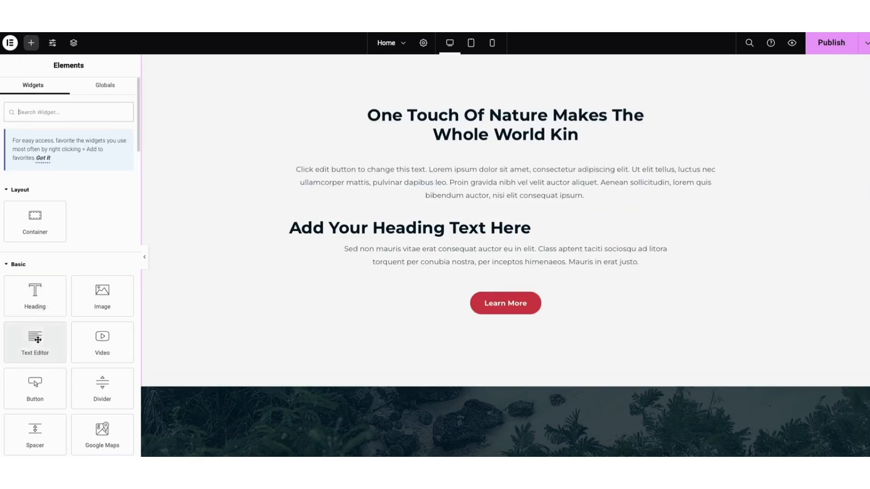
left_click_drag(38, 340, 472, 208)
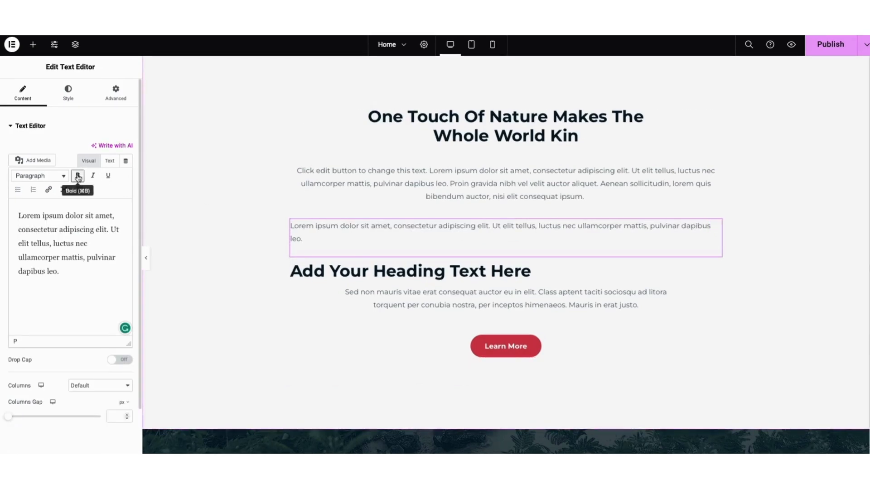
- Examine the new text widget's link options and its additional formatting tools, including the text colour palette
left_click(49, 191)
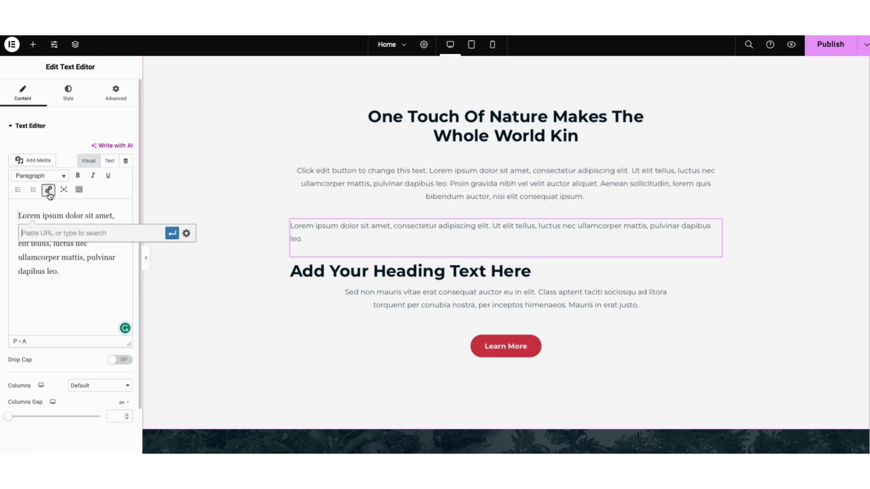
left_click(186, 234)
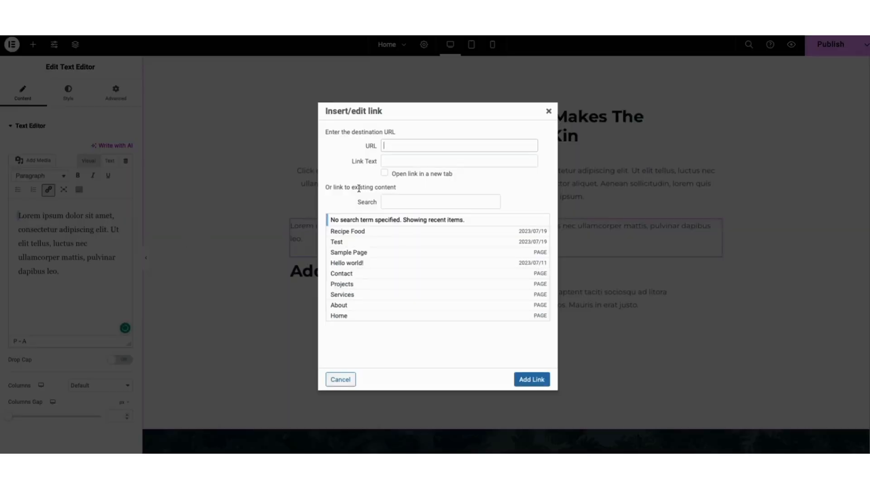
left_click(386, 174)
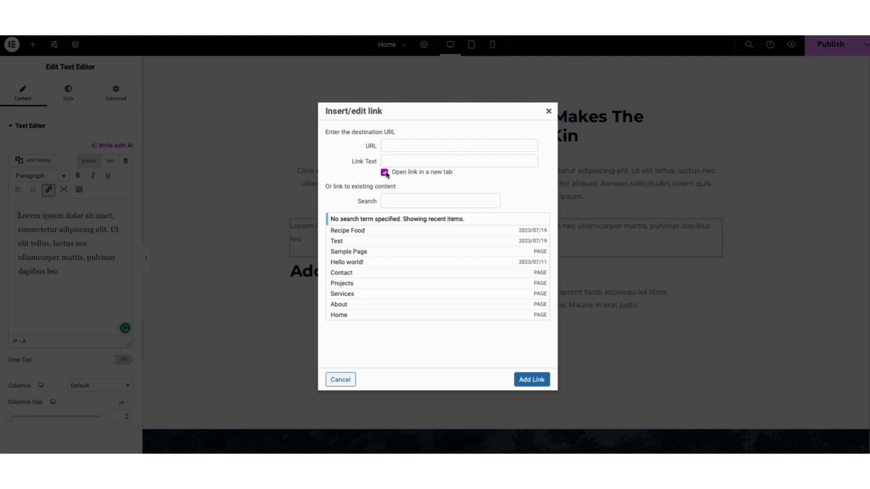
left_click(549, 111)
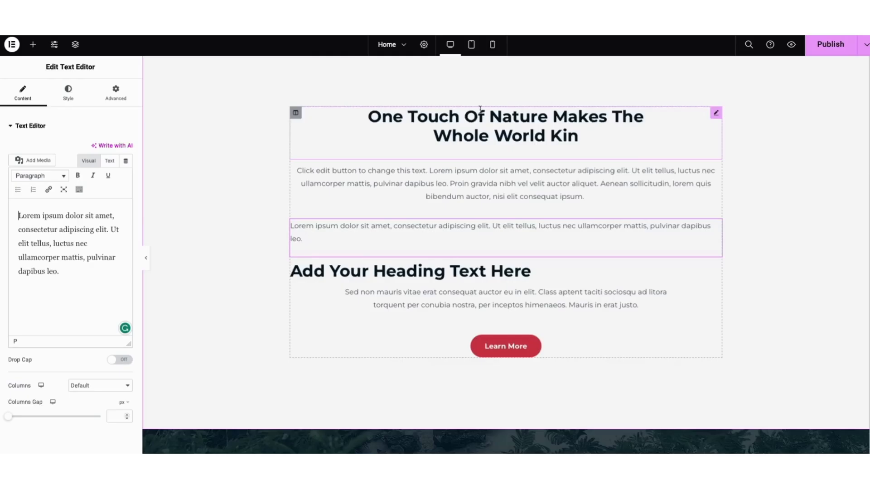
left_click(79, 190)
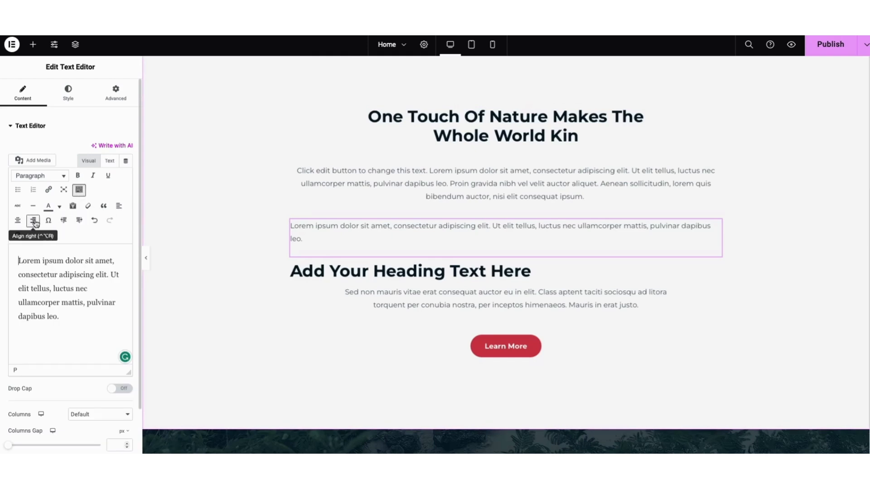
left_click(59, 211)
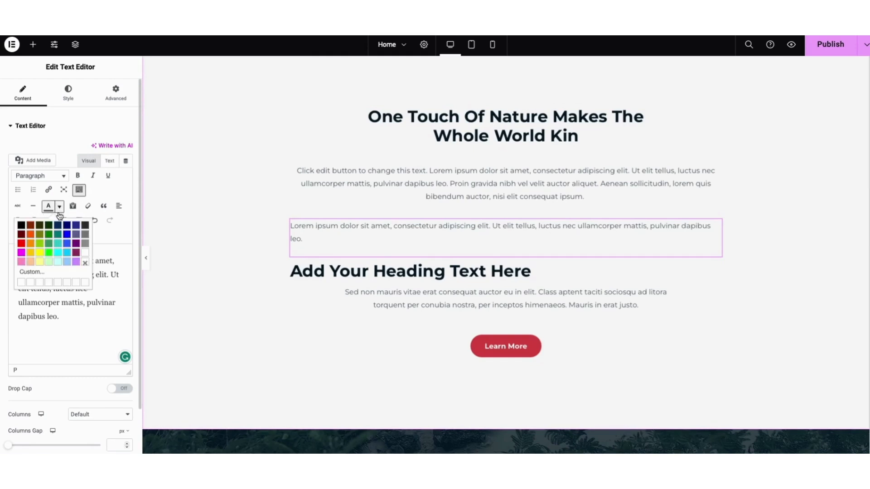
left_click(95, 222)
left_click(95, 222)
left_click(110, 221)
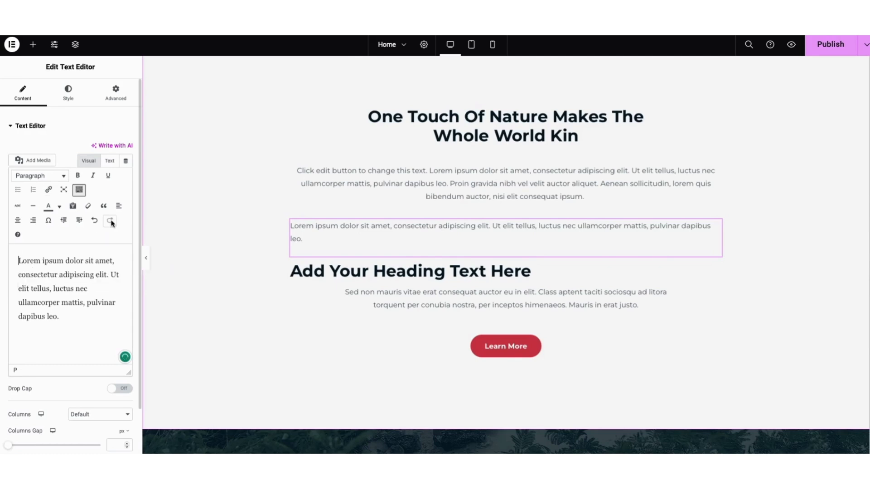
- Look through the new text widget's style options, especially the typography settings and the font family choices
left_click(70, 95)
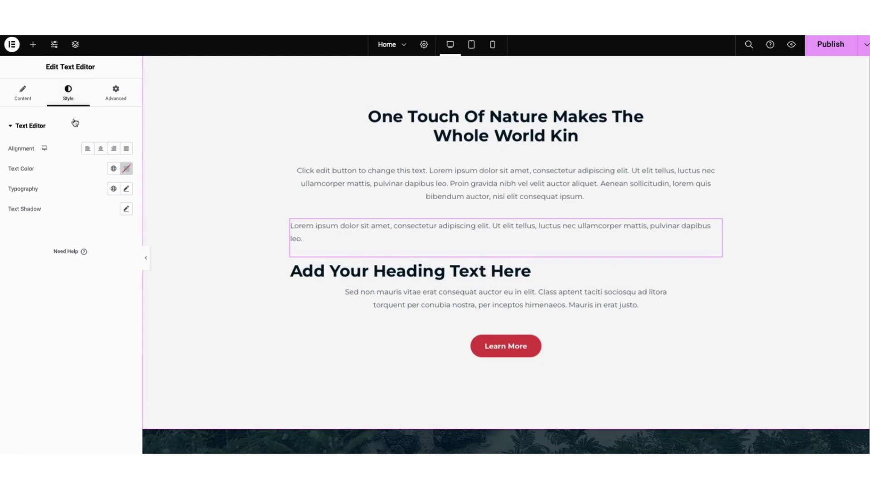
left_click(126, 189)
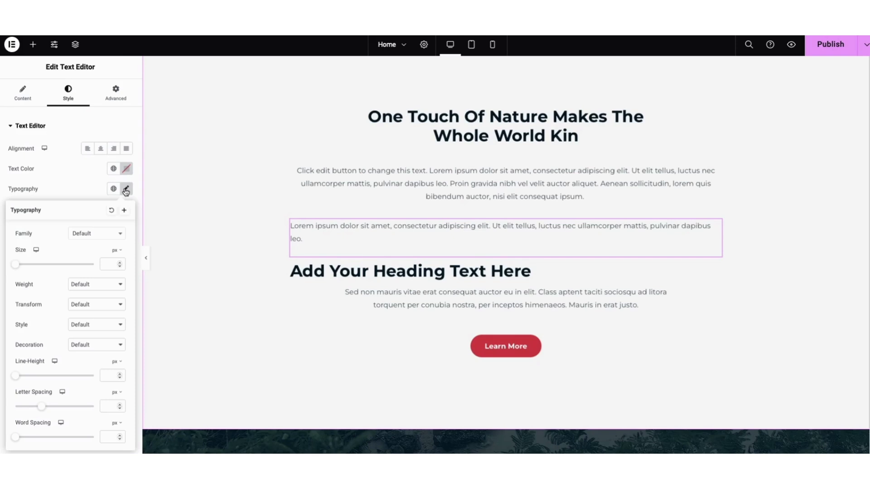
left_click(109, 238)
left_click_drag(121, 261, 122, 271)
left_click(51, 232)
- Examine the Learn More button's link options, the icon library, and its normal and hover style settings
left_click(481, 353)
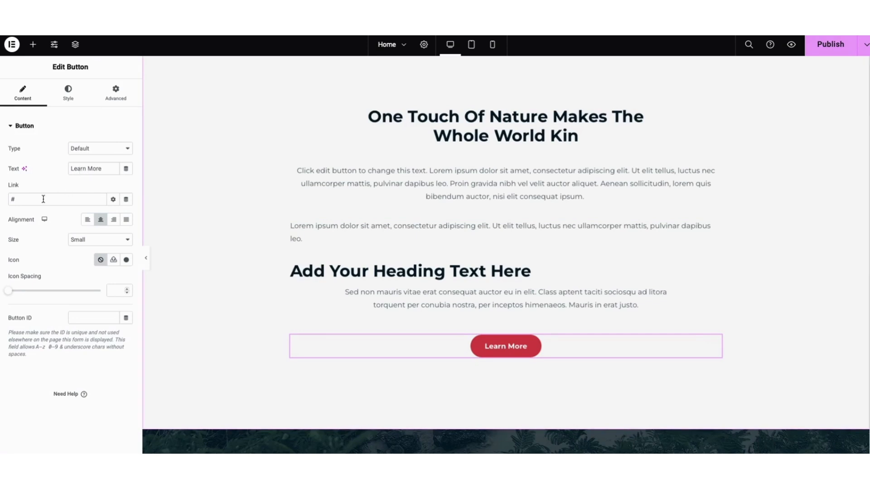
left_click(113, 201)
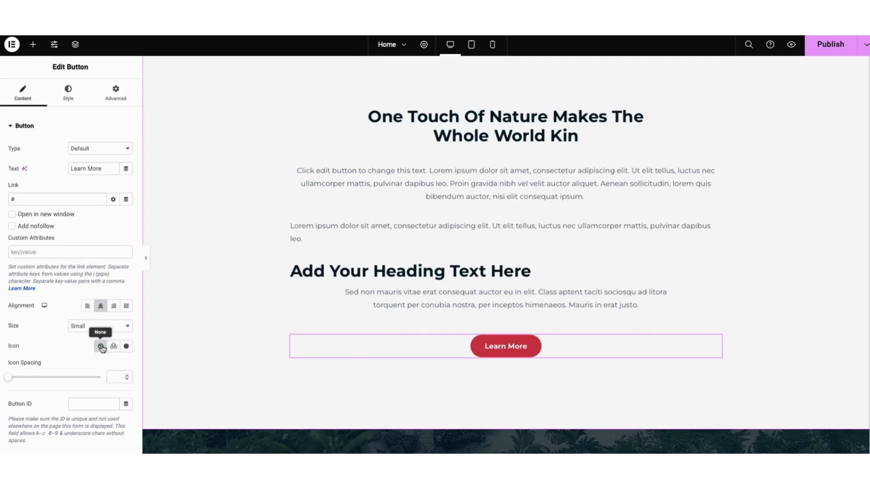
left_click(127, 347)
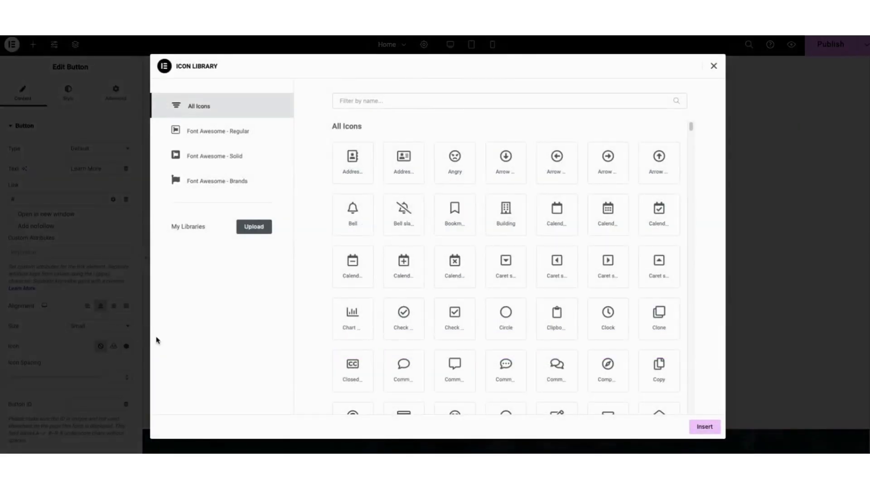
left_click_drag(691, 127, 690, 137)
left_click(713, 67)
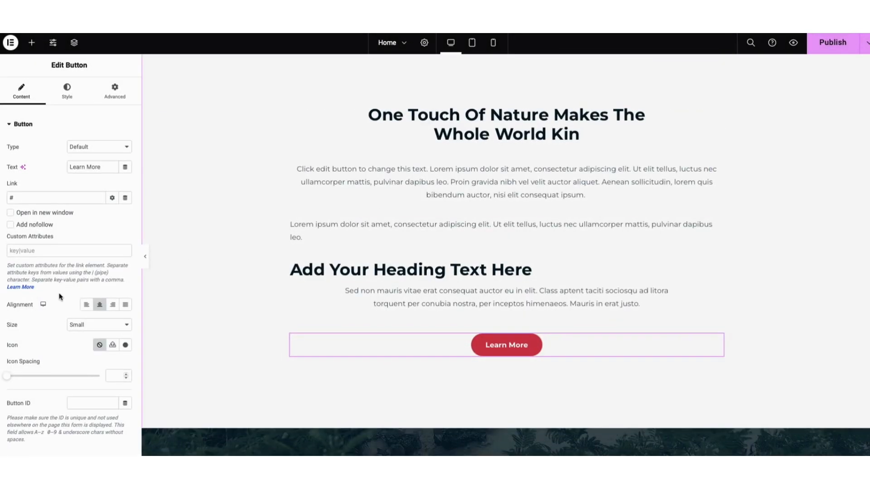
left_click(68, 94)
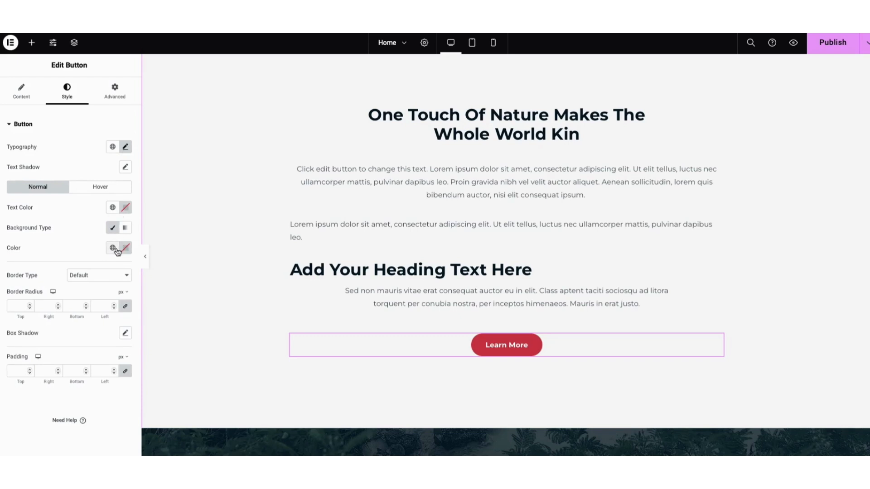
left_click(97, 188)
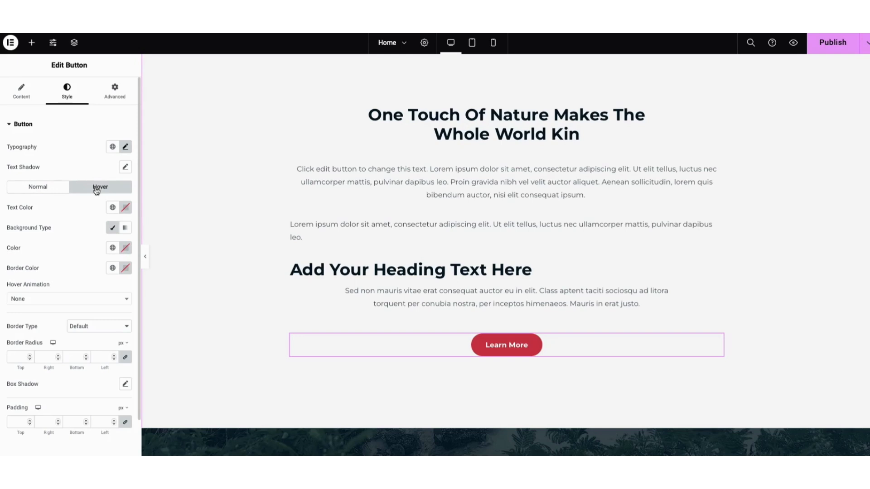
- Replace the Services section's background image with the media library photo of two people talking beside a laptop
scroll(849, 227, "down", 6)
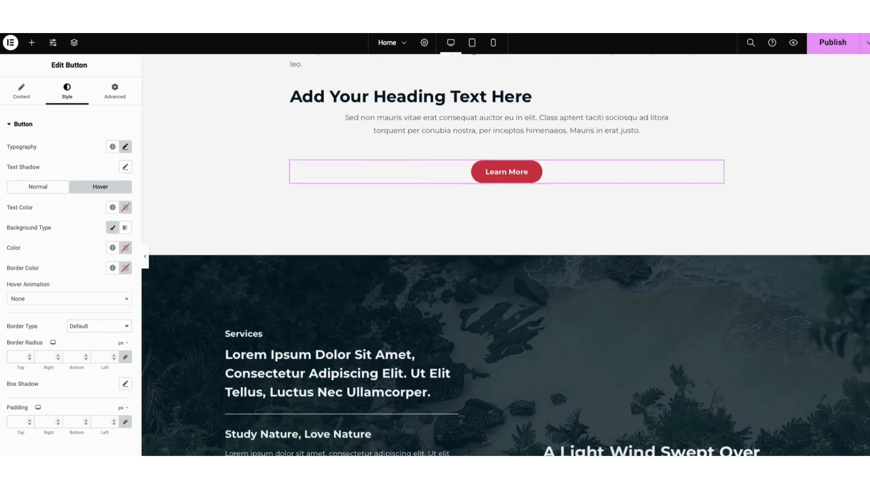
scroll(848, 227, "down", 2)
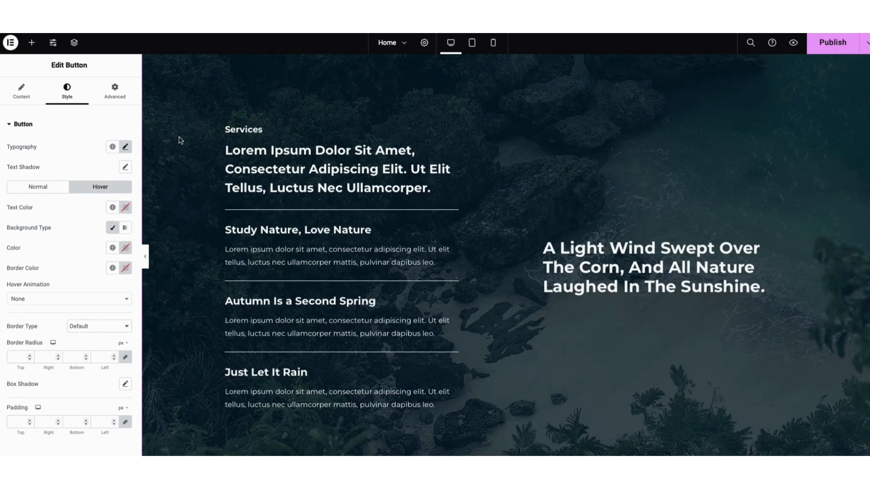
right_click(180, 140)
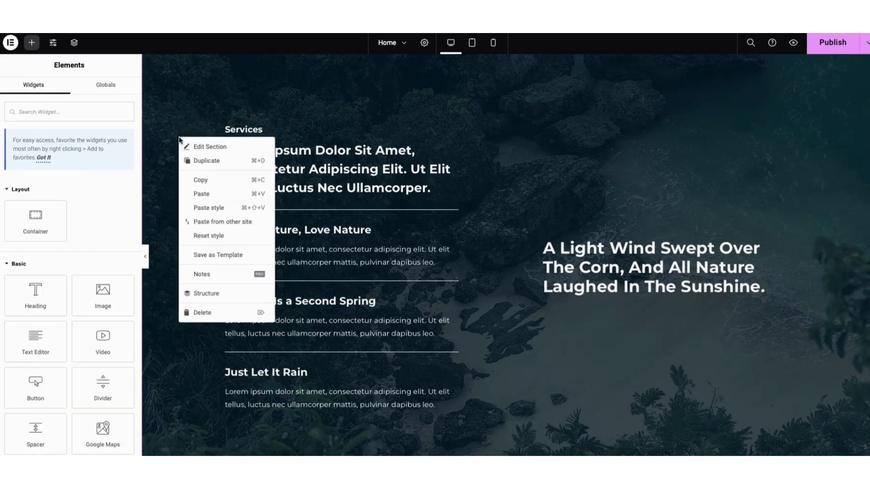
left_click(203, 146)
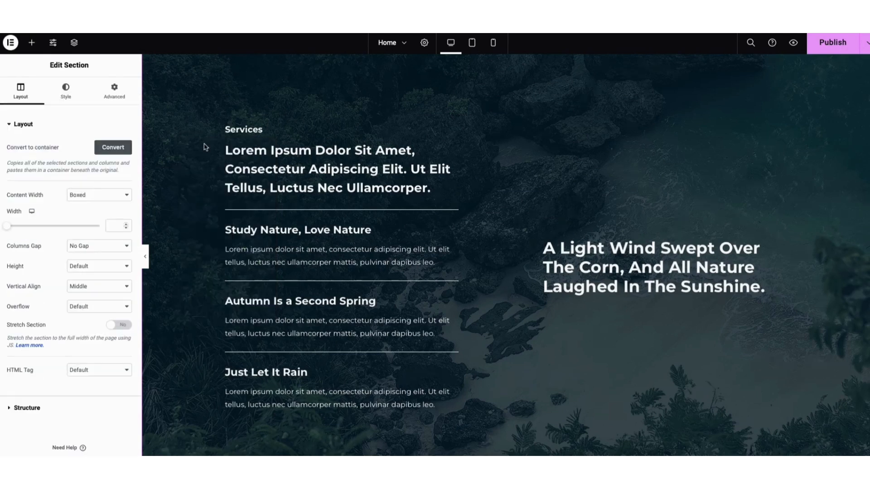
left_click(68, 95)
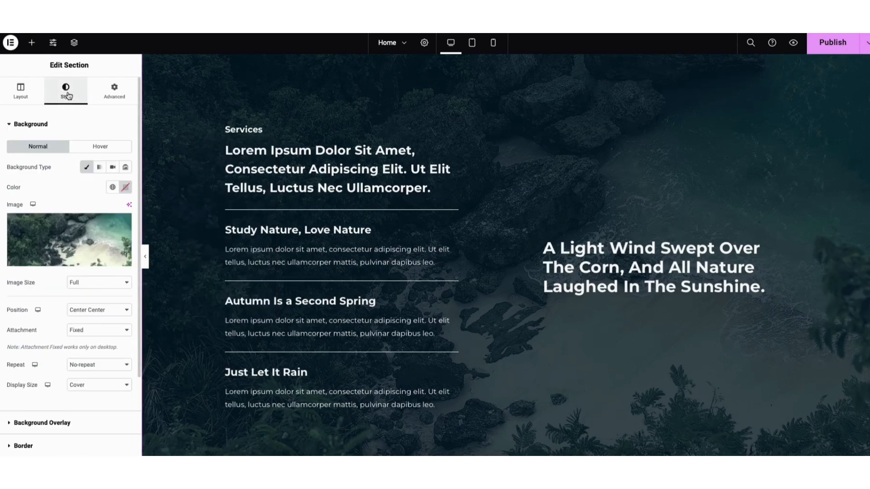
mouse_move(65, 236)
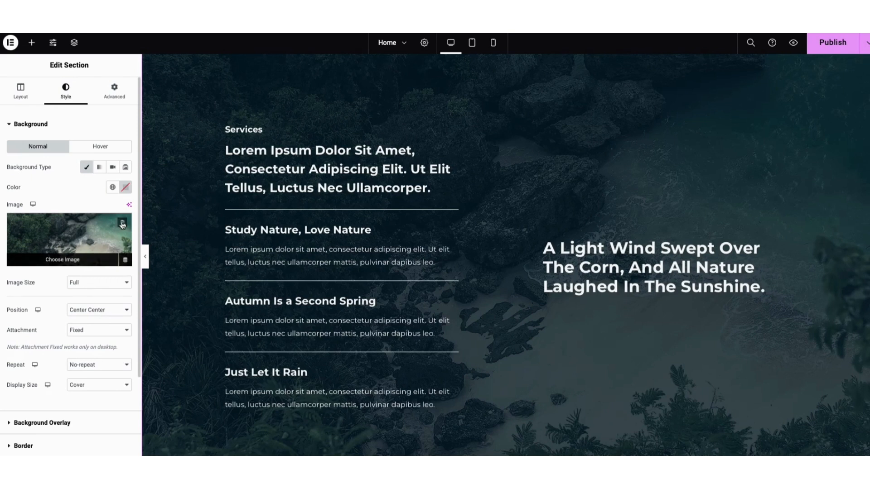
left_click(63, 260)
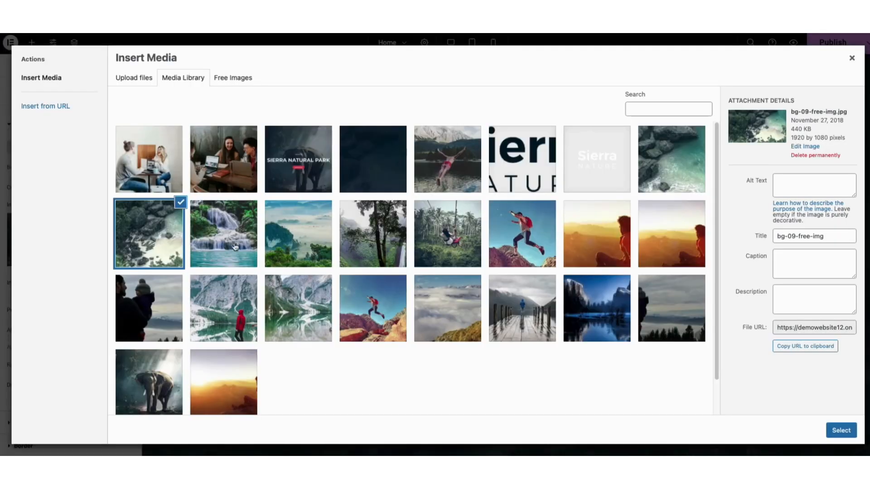
left_click(159, 168)
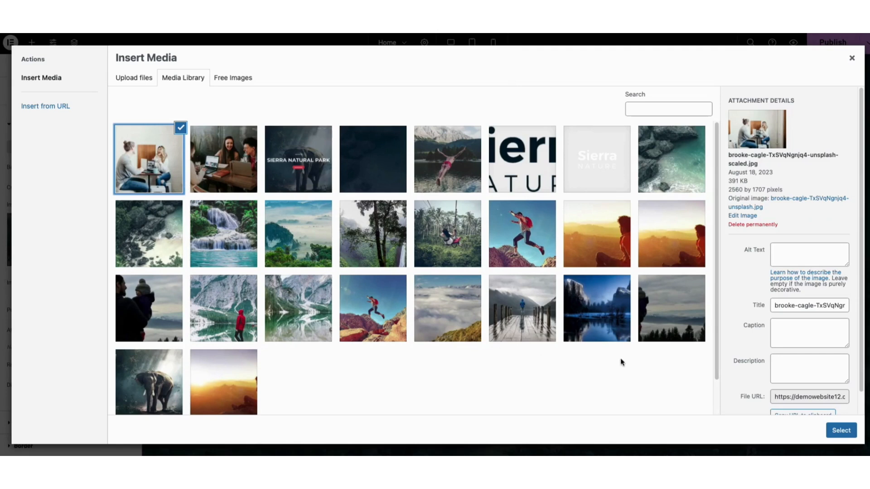
left_click(841, 431)
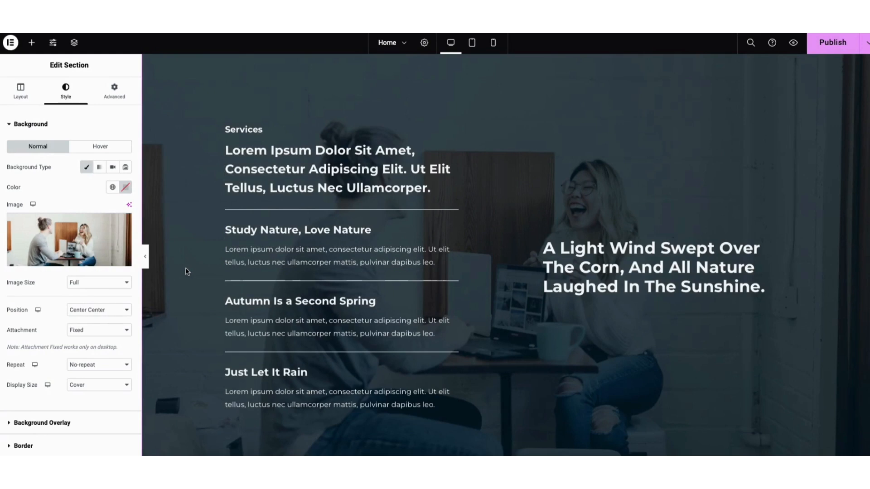
- Set the Services section's background overlay to a custom medium blue, #417AA8, with an opacity of 0.82
left_click(34, 423)
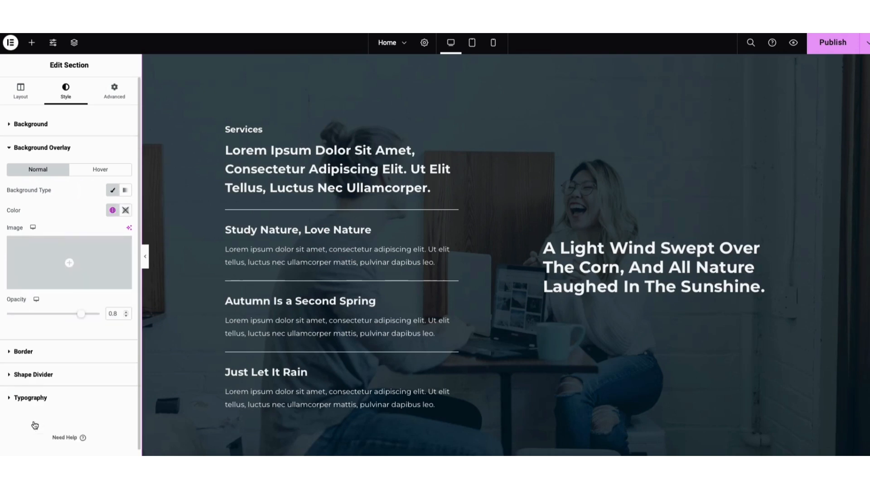
mouse_move(99, 240)
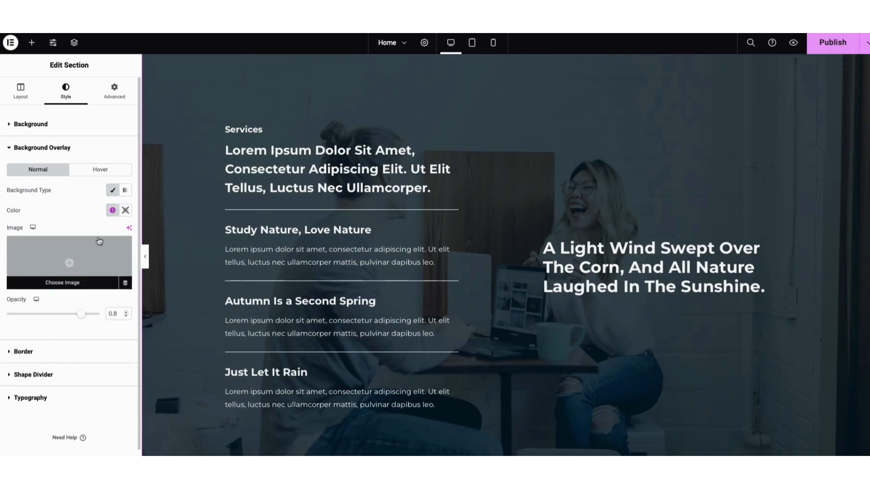
left_click(126, 211)
left_click_drag(177, 310, 138, 274)
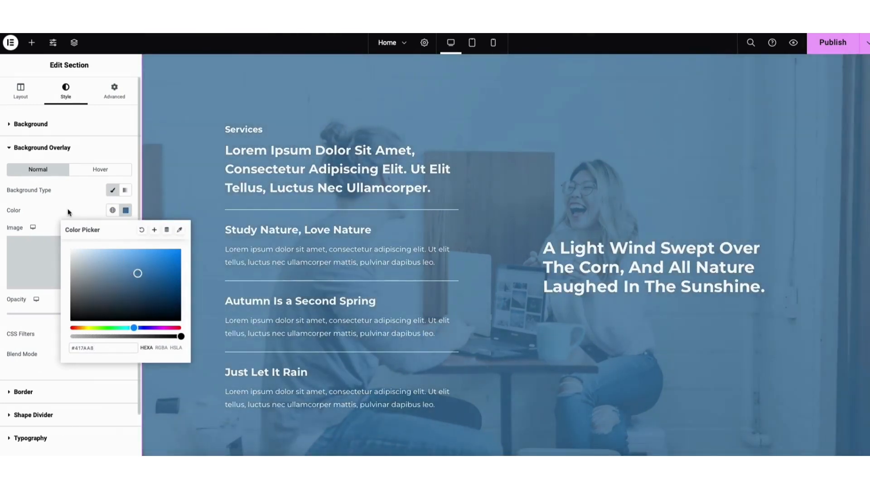
left_click(72, 212)
mouse_move(84, 315)
left_mouse_down()
mouse_move(64, 315)
mouse_move(93, 316)
mouse_move(85, 319)
left_mouse_up()
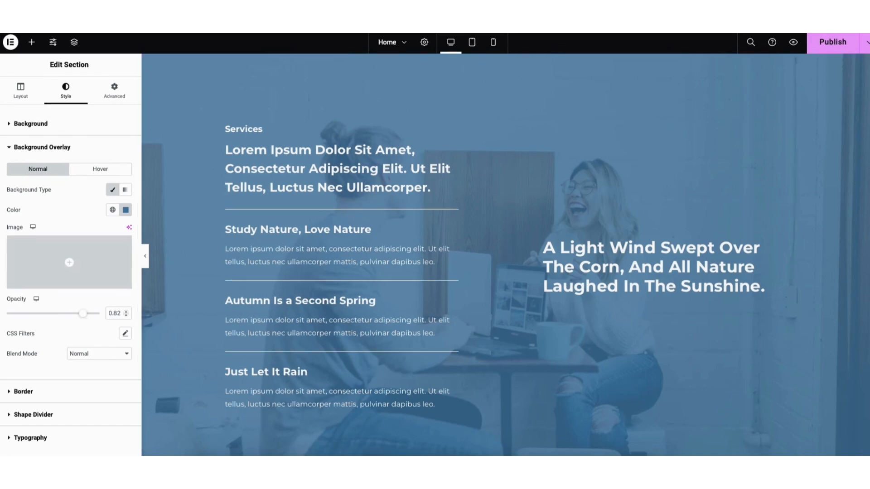
- Give the "One Touch Of Nature Makes The Whole World Kin" section a classic background in white, #FFFFFF
scroll(506, 255, "up", 1)
scroll(868, 183, "up", 8)
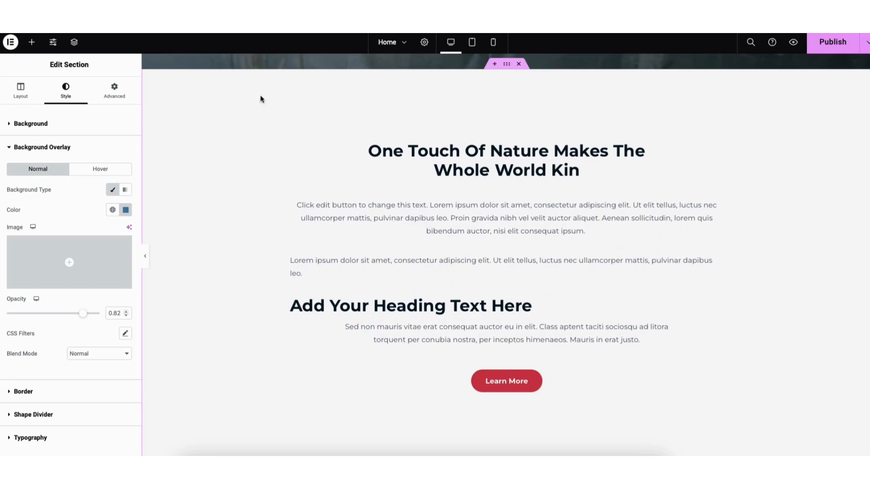
left_click(32, 42)
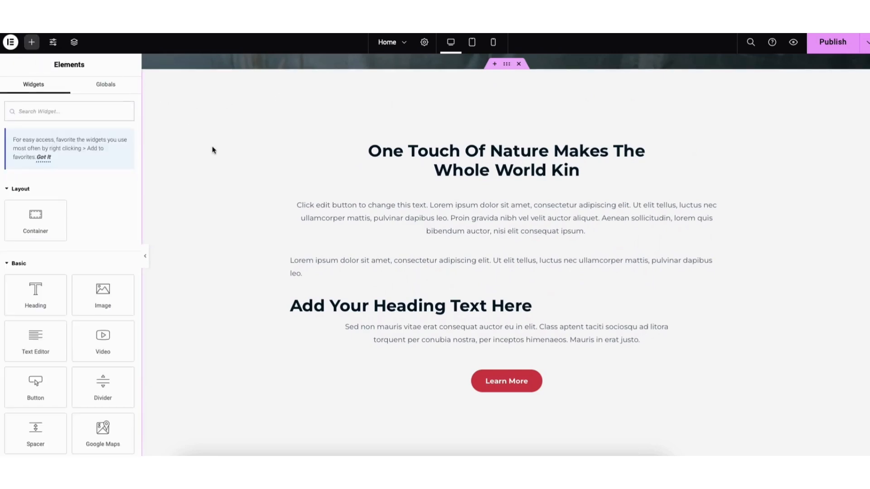
right_click(229, 163)
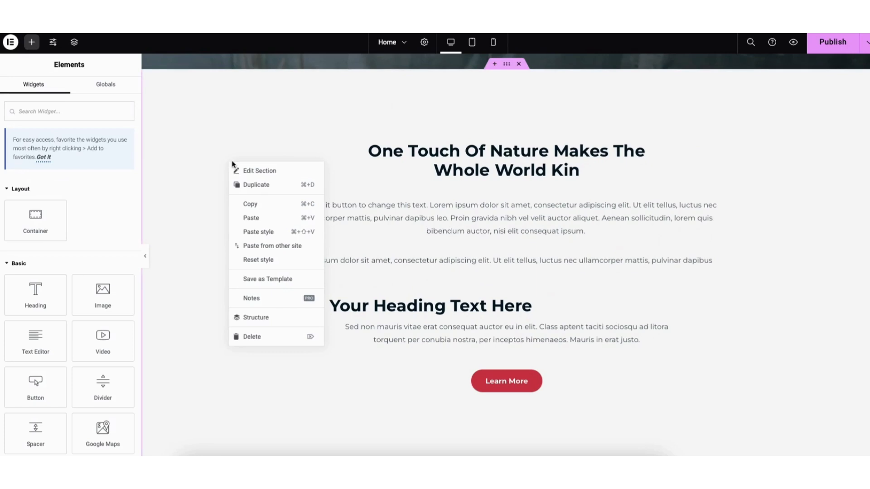
left_click(257, 171)
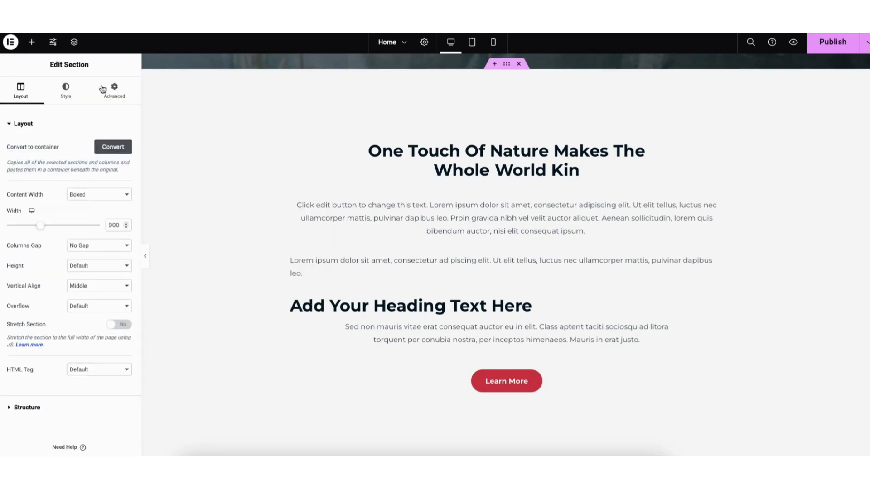
left_click(65, 93)
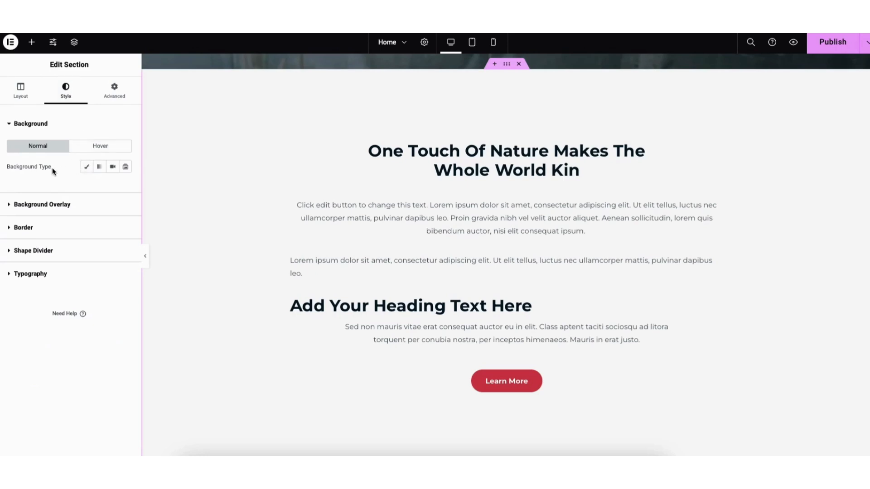
left_click(87, 168)
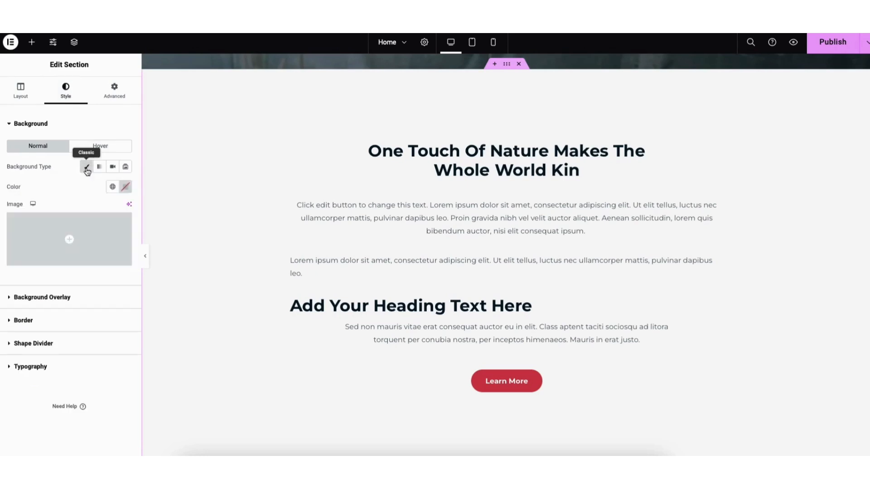
left_click(126, 187)
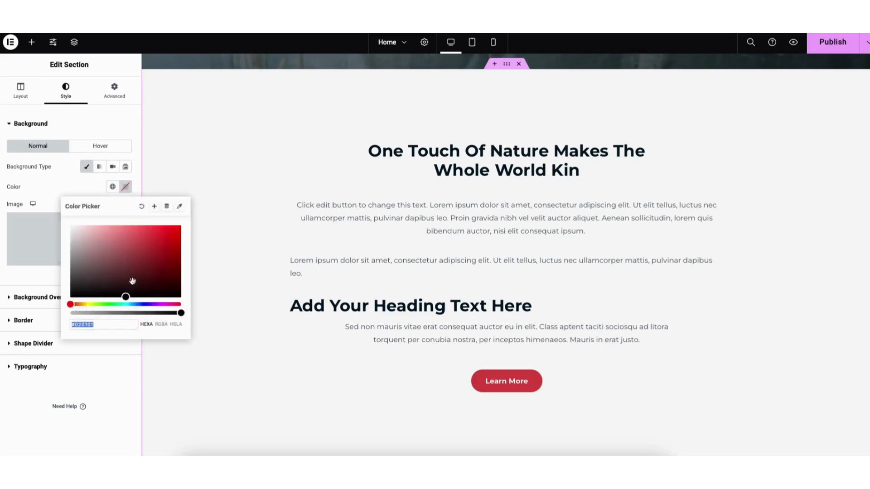
left_click_drag(127, 297, 66, 226)
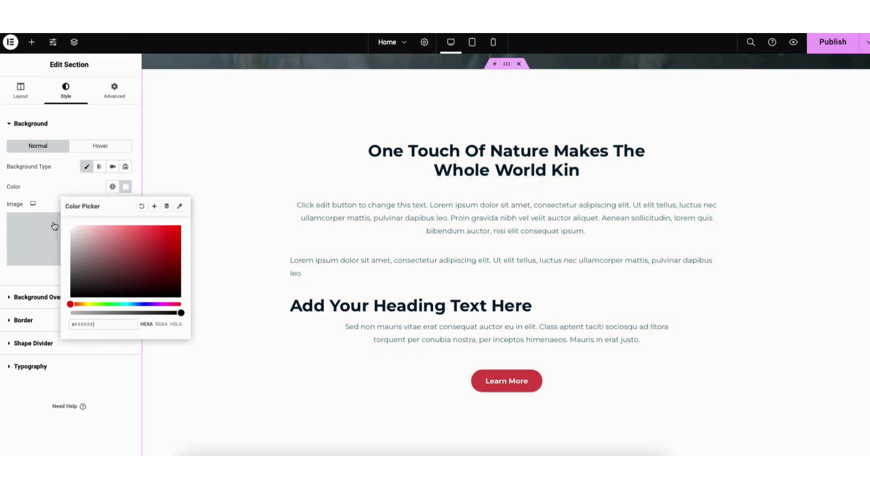
left_click(506, 123)
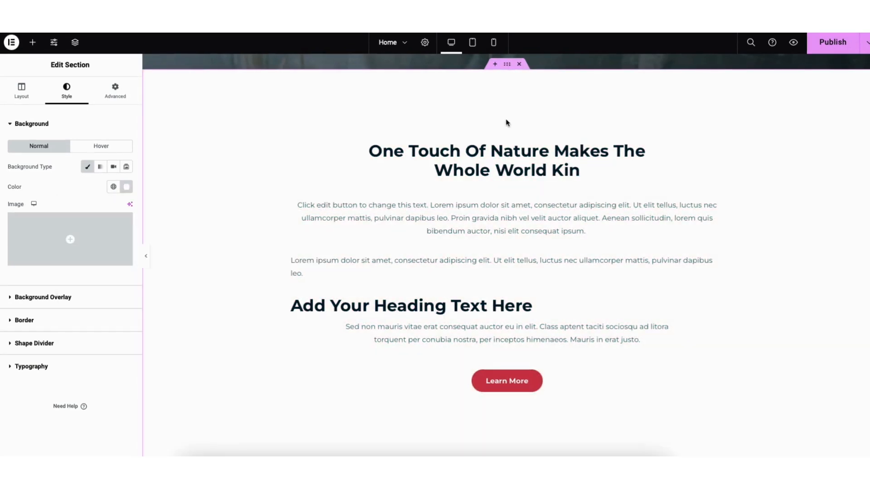
- Insert a three-column Flexbox container with a wide middle column above the "One Touch Of Nature" section and place a Heading widget in its middle column
left_click(495, 67)
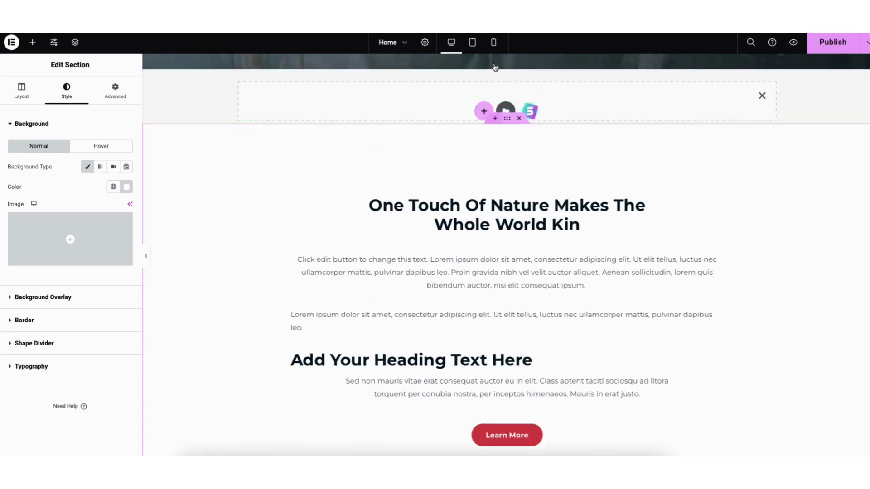
left_click(486, 114)
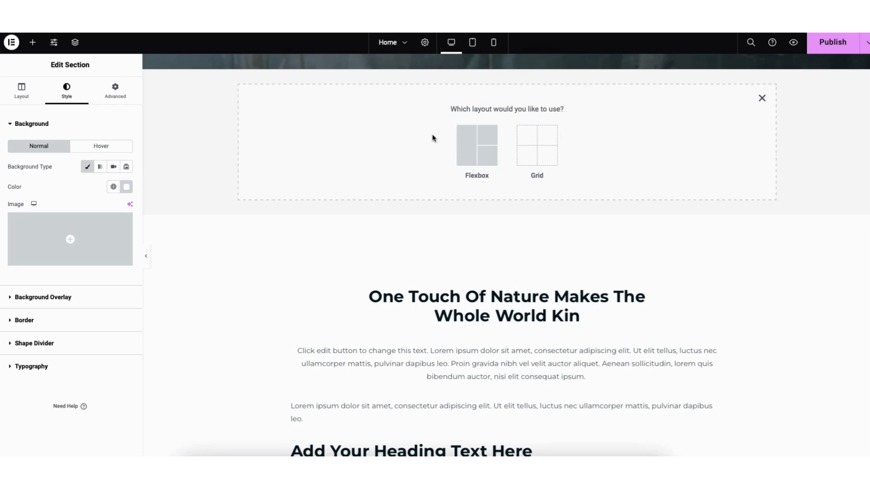
left_click(471, 147)
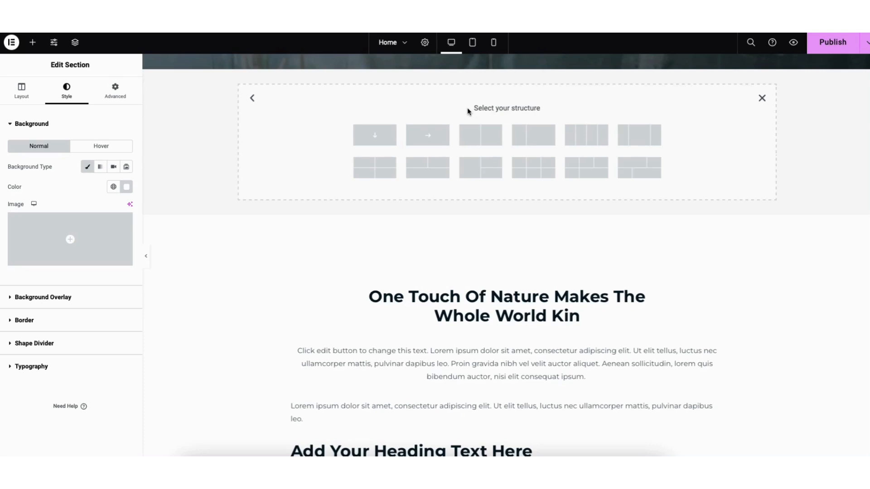
left_click(641, 137)
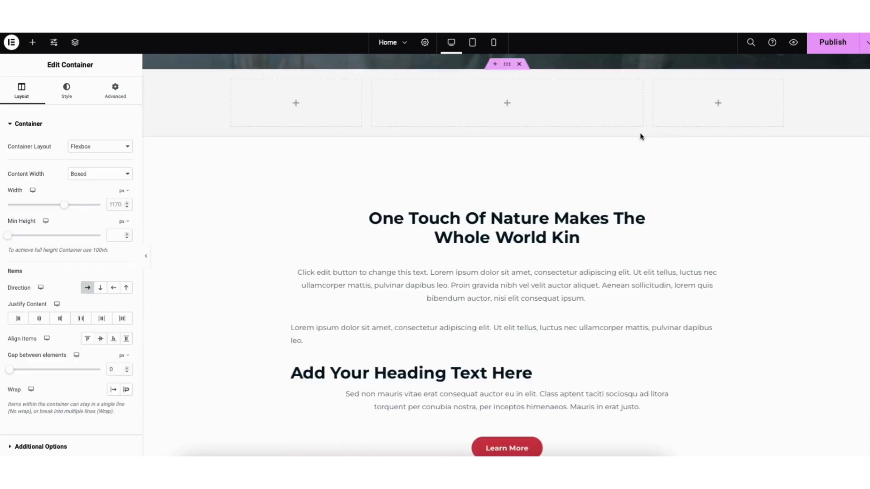
left_click(32, 45)
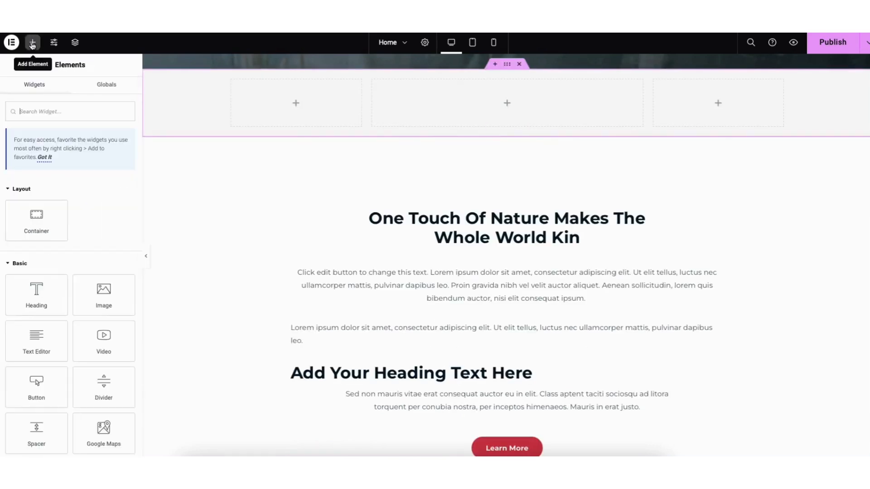
left_click_drag(36, 300, 501, 107)
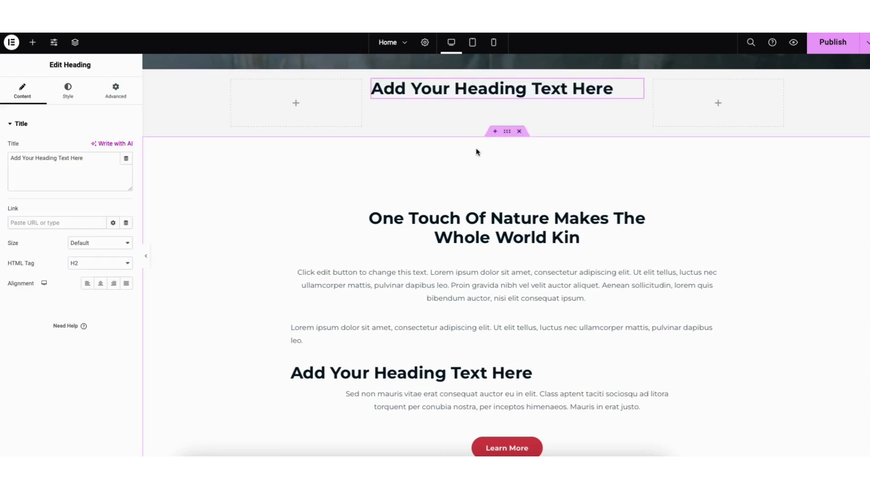
- Delete the newly added three-column container together with its heading
mouse_move(497, 75)
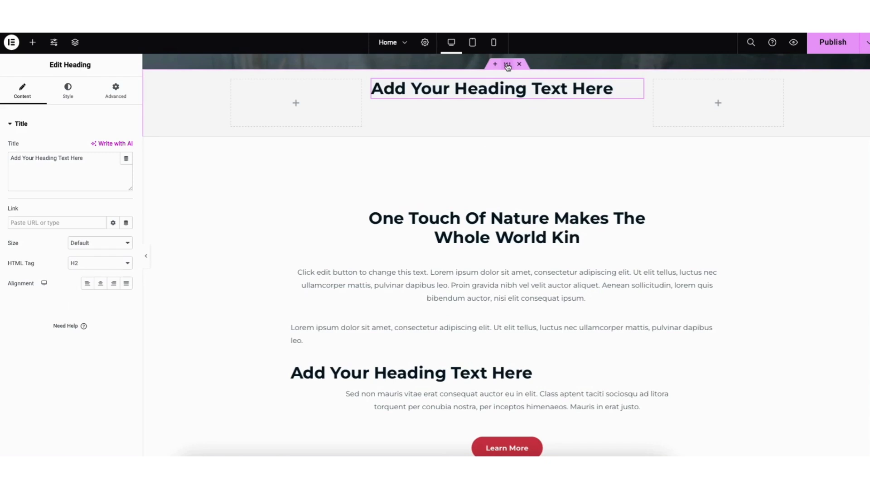
left_click(508, 67)
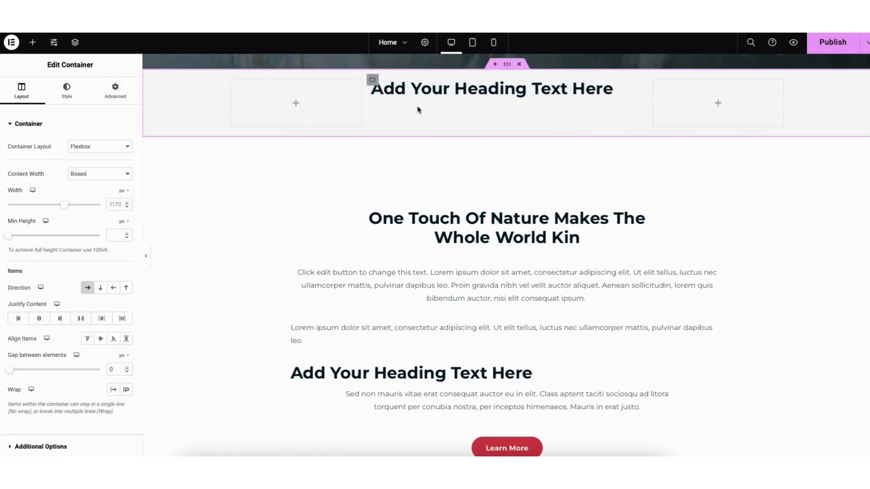
left_click(520, 64)
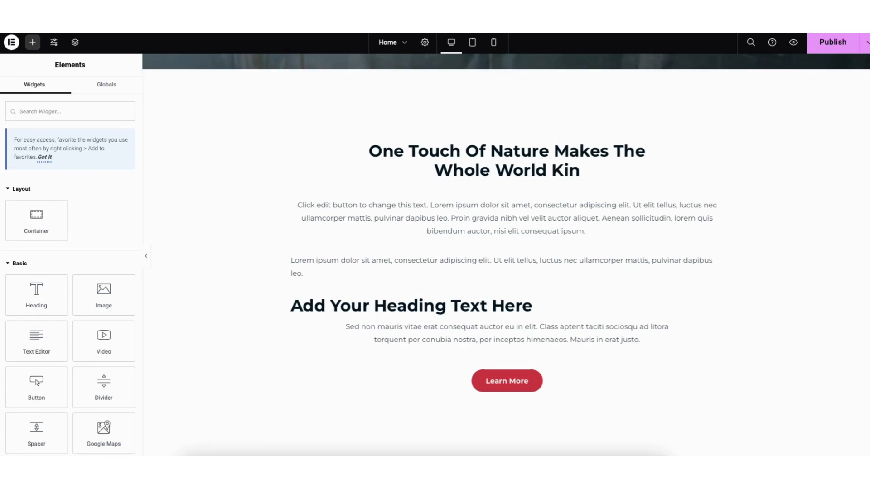
left_click(507, 66)
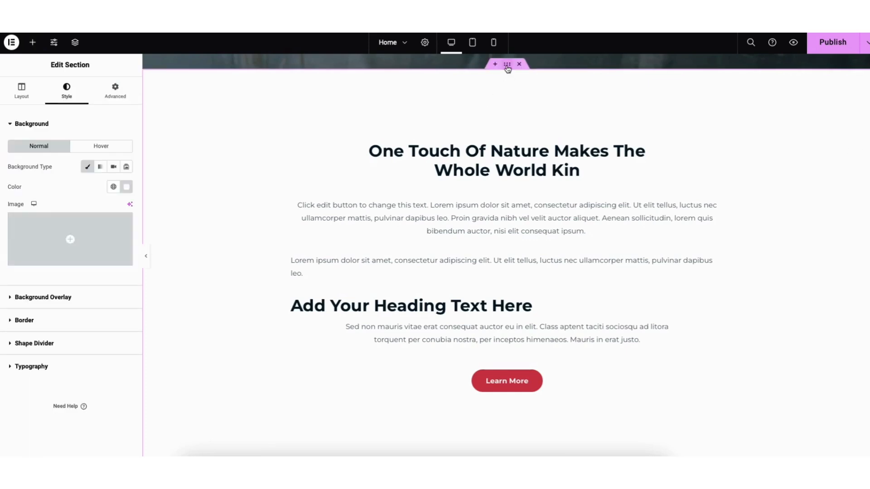
left_click_drag(507, 66, 475, 80)
- Import the three-card block with plant images titled Feature One, Feature Two and Feature Three from the starter template library at the page's end
scroll(867, 400, "down", 15)
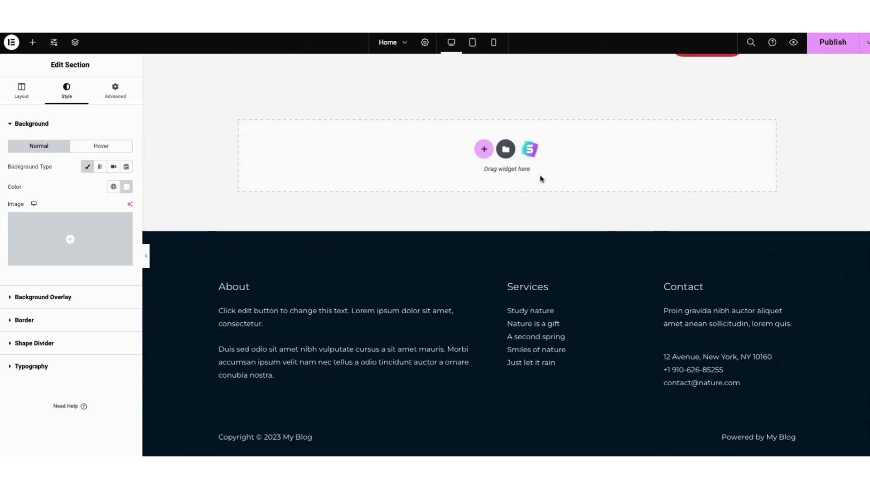
left_click(529, 150)
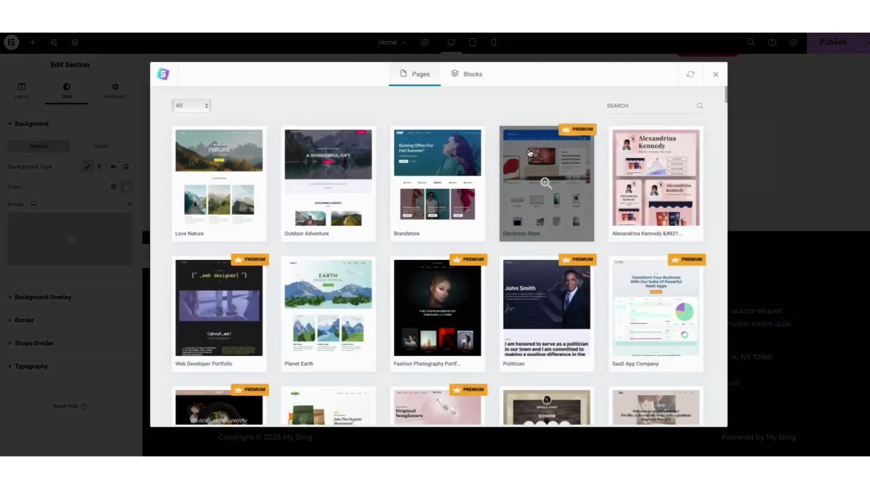
left_click(470, 77)
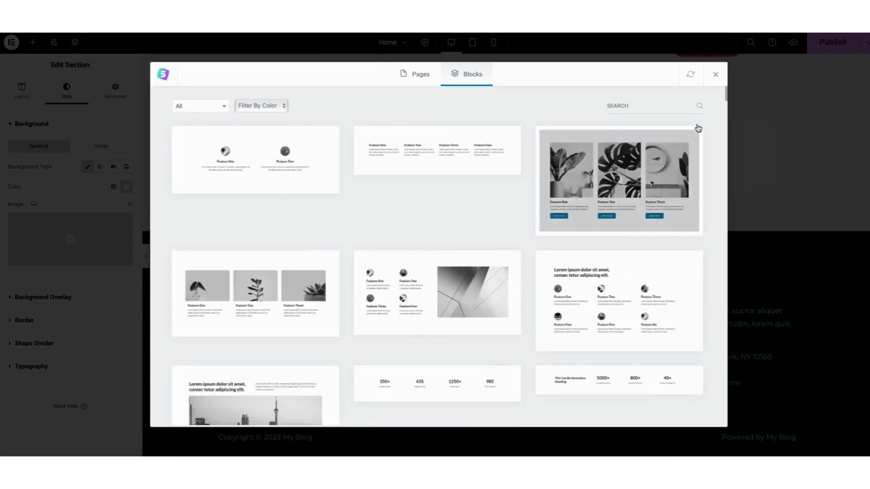
mouse_move(726, 86)
left_mouse_down()
mouse_move(726, 146)
mouse_move(720, 91)
left_mouse_up()
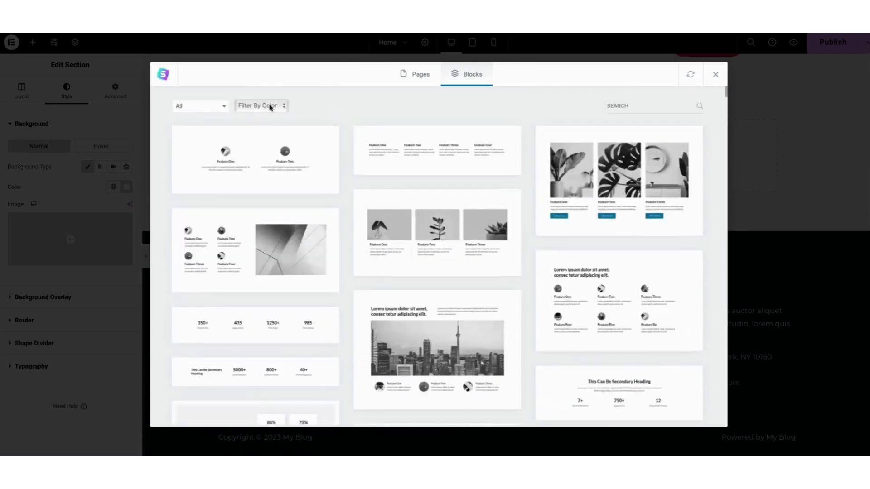
left_click(191, 108)
scroll(215, 140, "down", 5)
scroll(221, 145, "up", 5)
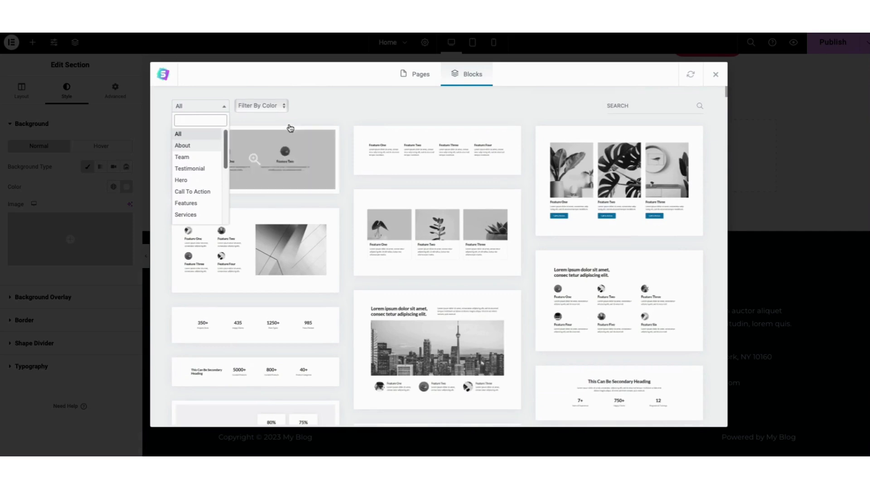
left_click(357, 110)
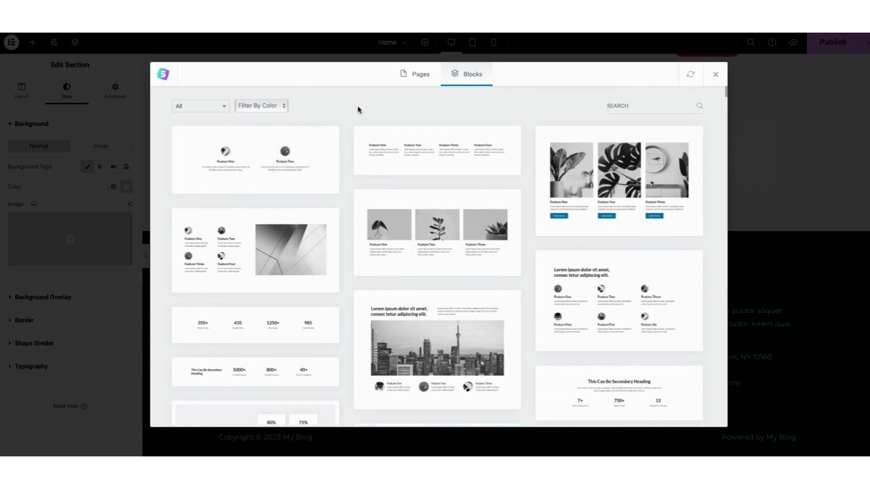
left_click(434, 228)
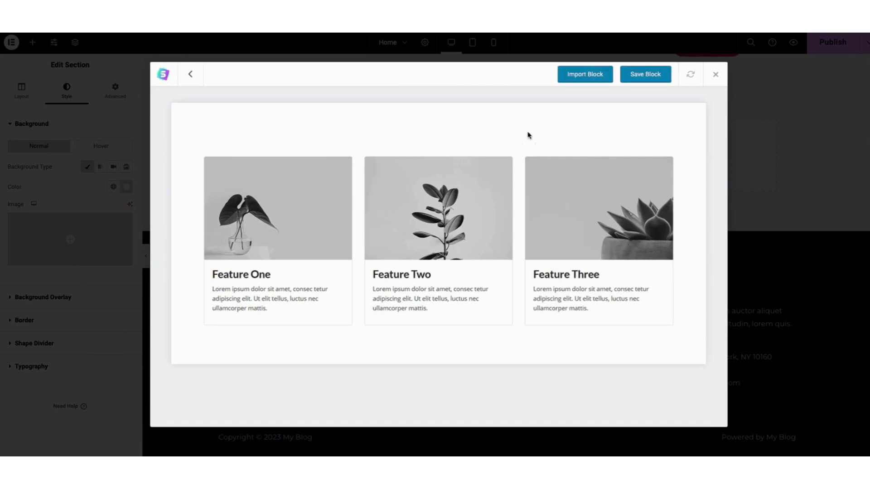
left_click(582, 78)
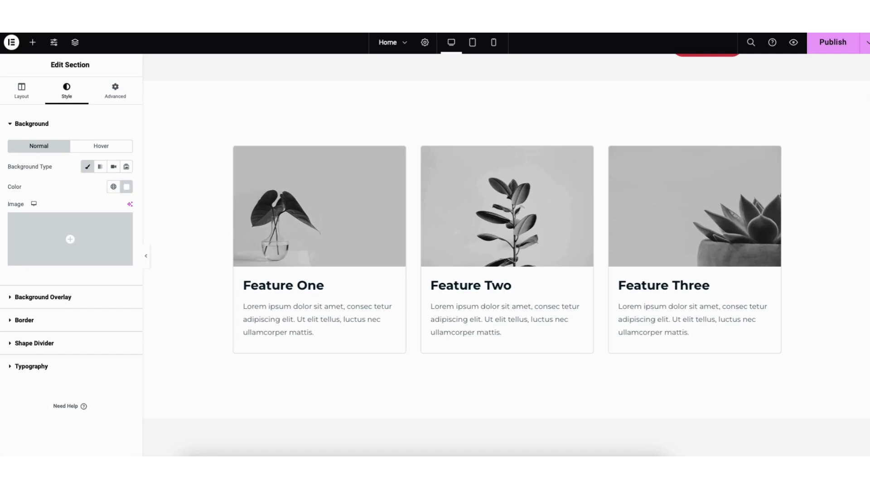
- Insert a three-column Flexbox container with a wide middle column below the feature cards block
scroll(667, 348, "down", 5)
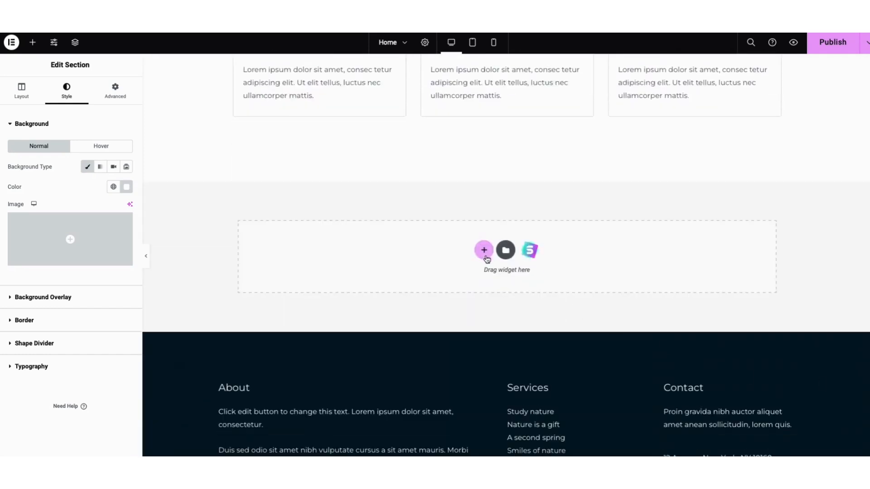
left_click(483, 252)
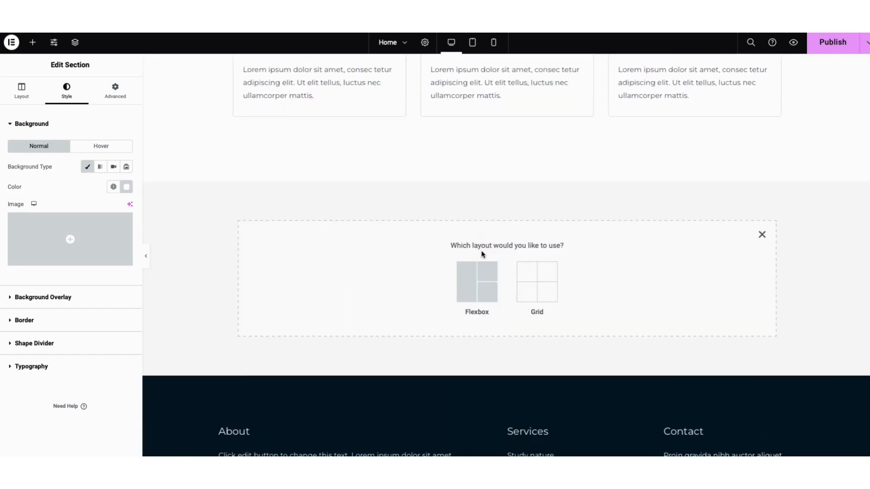
left_click(477, 278)
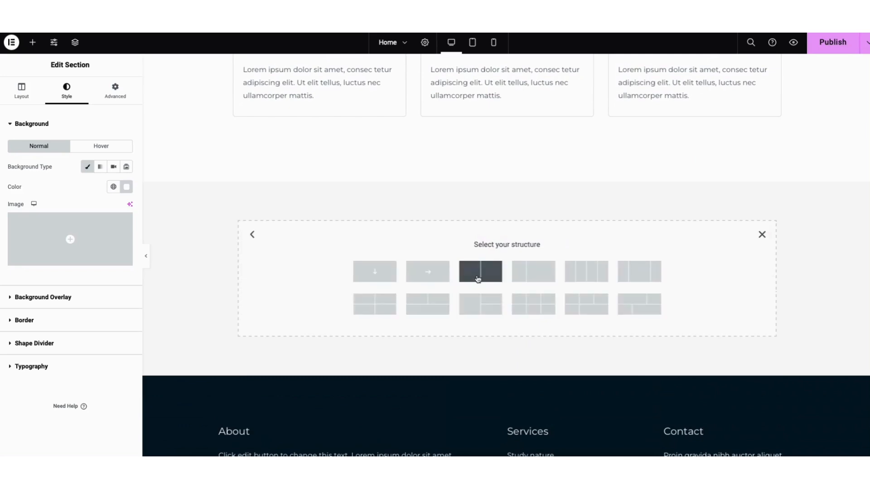
left_click(638, 272)
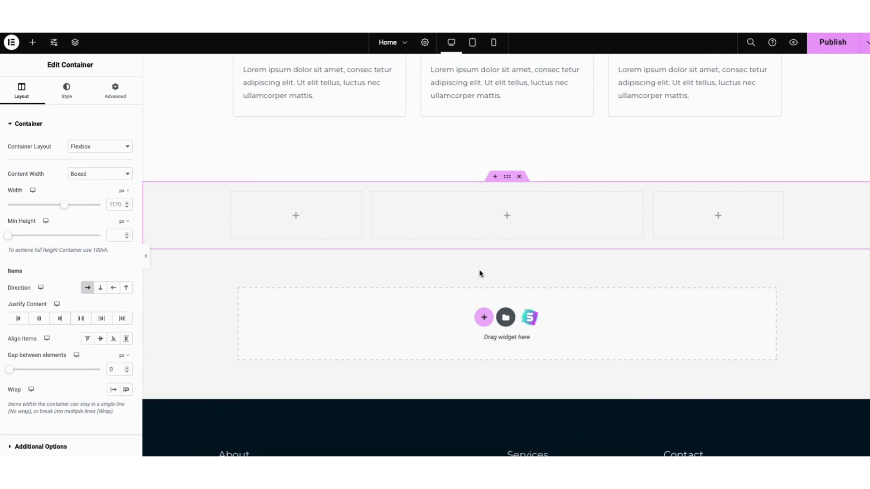
- Place a WPForms widget in the new container's middle column and select Contact Form 1 as its form
left_click(32, 43)
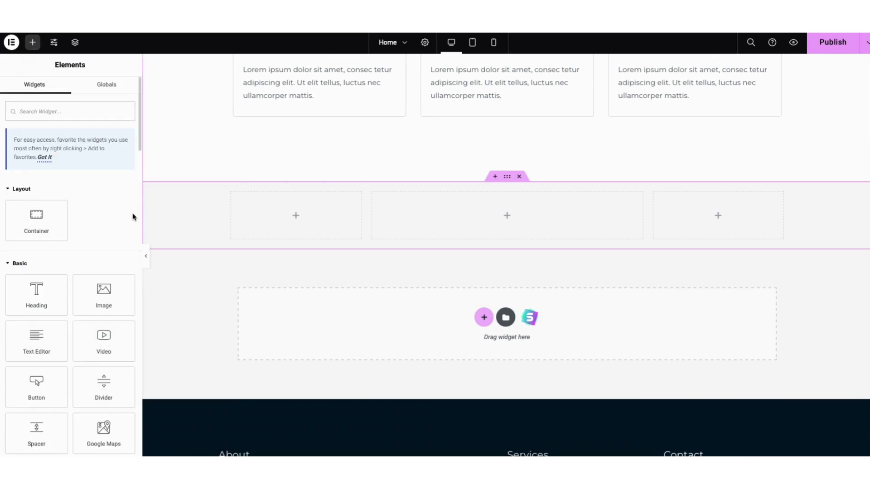
left_click_drag(139, 141, 144, 186)
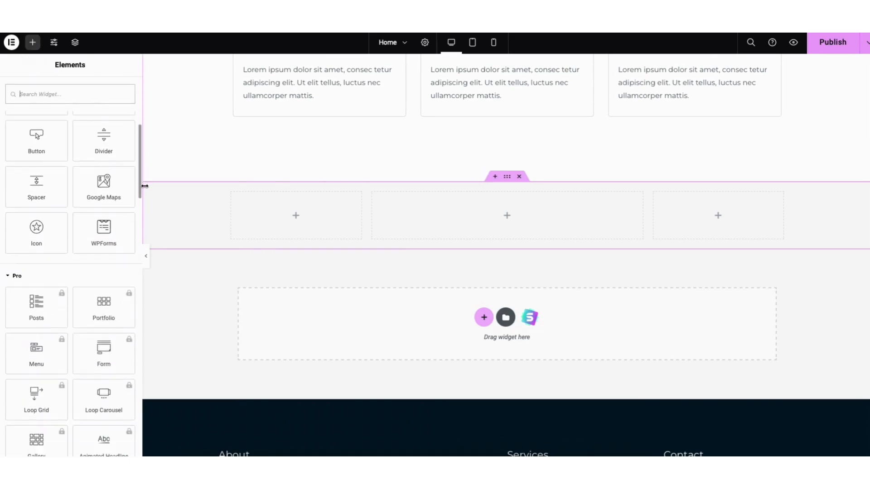
left_click_drag(104, 234, 500, 218)
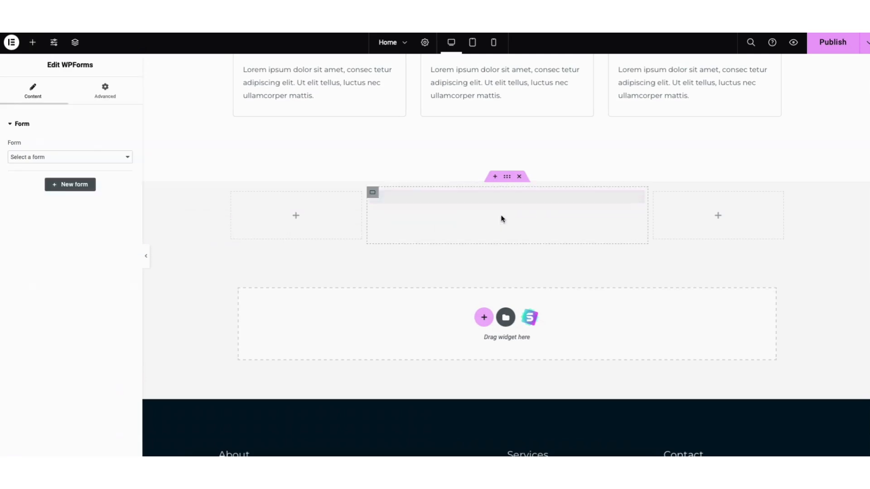
left_click(48, 154)
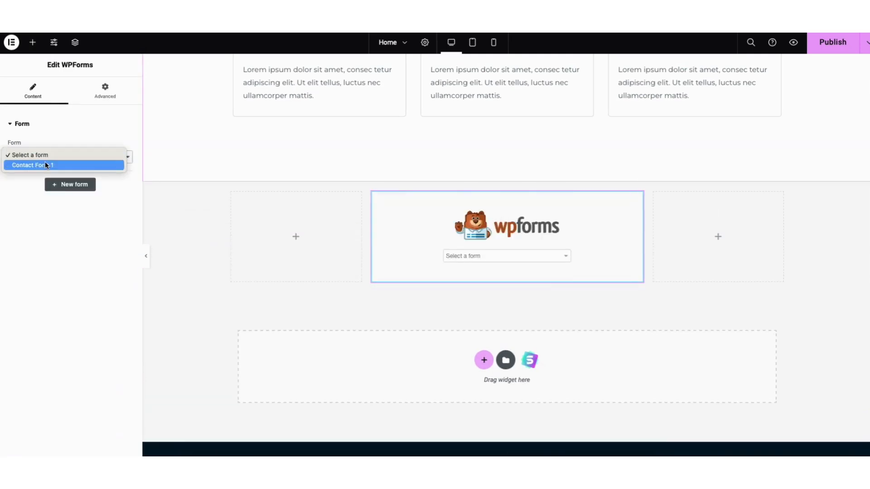
left_click(47, 164)
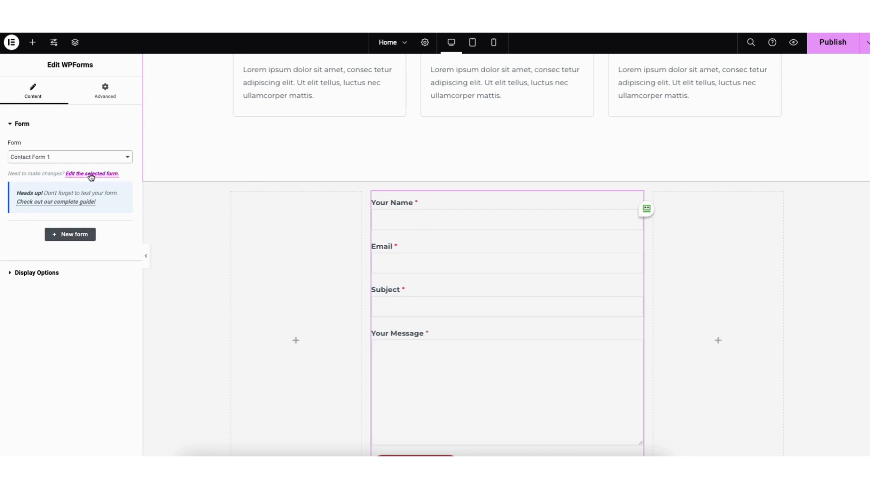
- Open the selected contact form for editing and add an Email field between the Your Name and Email fields
left_click(91, 175)
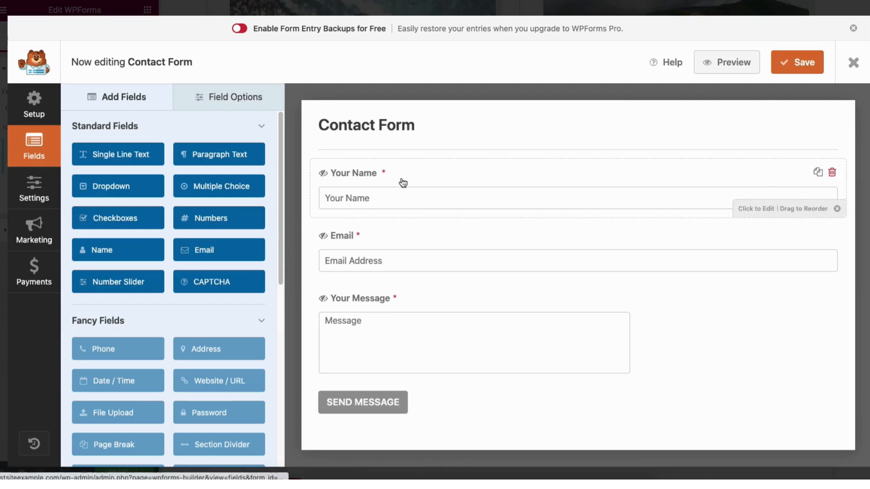
left_click_drag(403, 194, 387, 169)
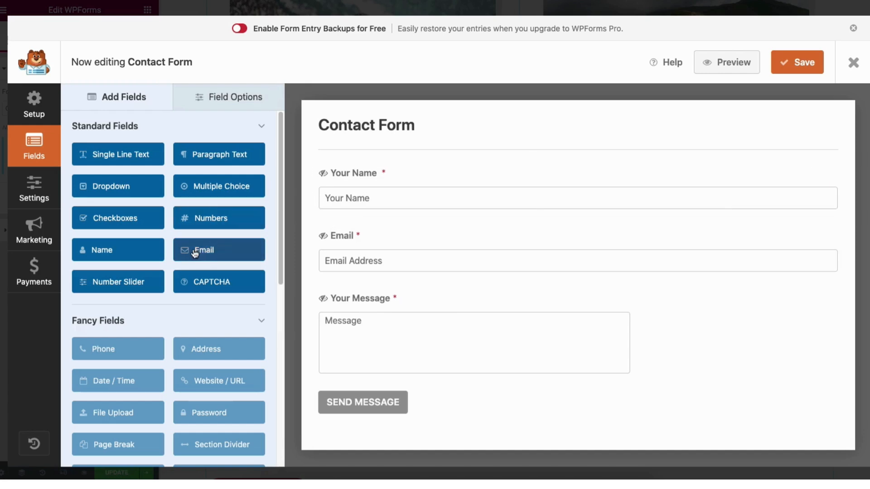
left_click_drag(204, 254, 394, 238)
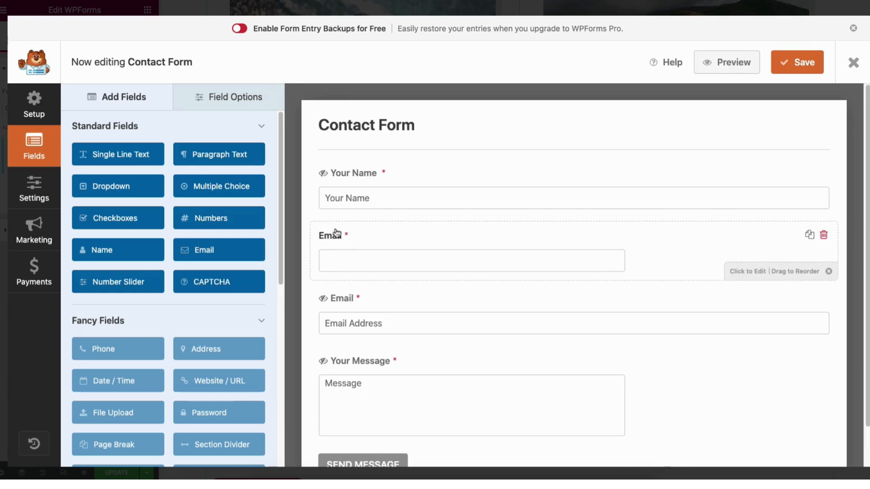
- Change the Your Name field's label to "Name" and toggle its Required option off and on again
left_click(229, 98)
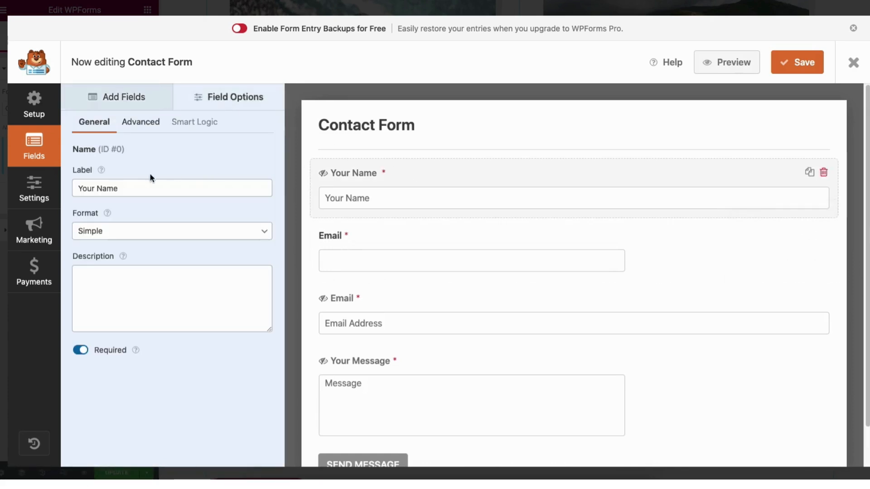
left_click(98, 188)
key("BackSpace")
key("BackSpace")
key("BackSpace")
key("BackSpace")
key("BackSpace")
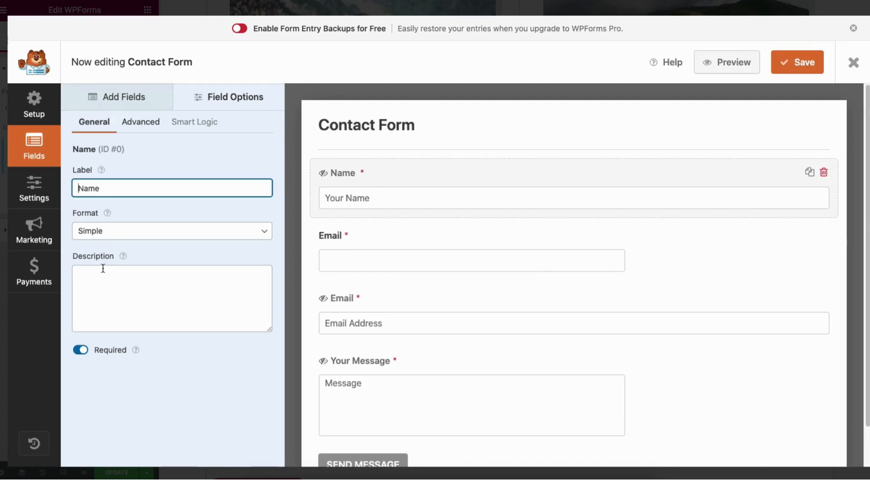
left_click(80, 354)
left_click(81, 356)
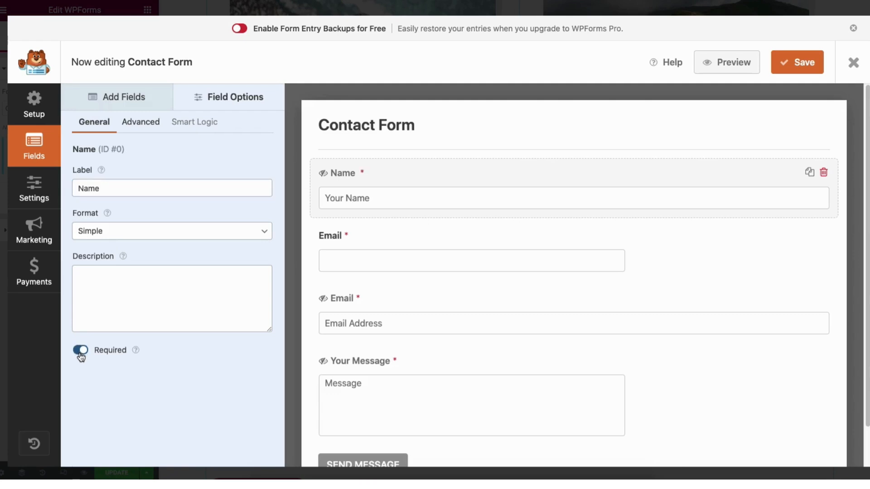
- Try the Medium and Small sizes for the Name field and set its field size back to Large
left_click(140, 123)
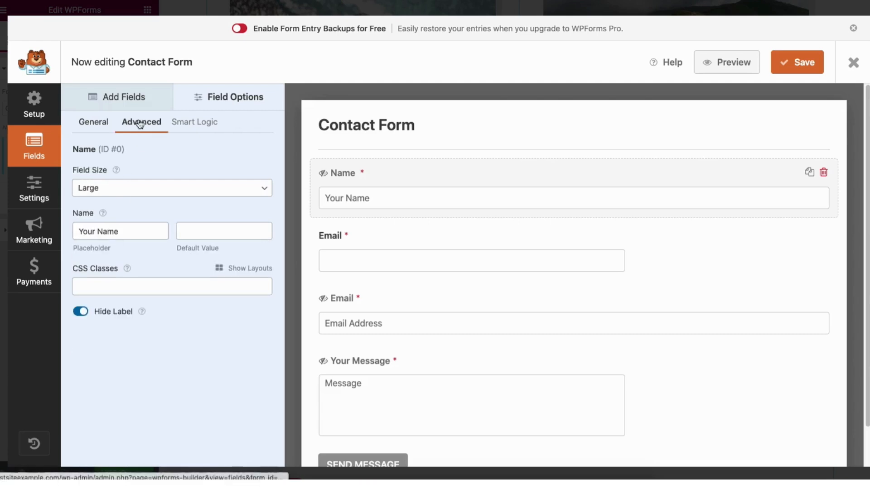
left_click(109, 188)
left_click(101, 177)
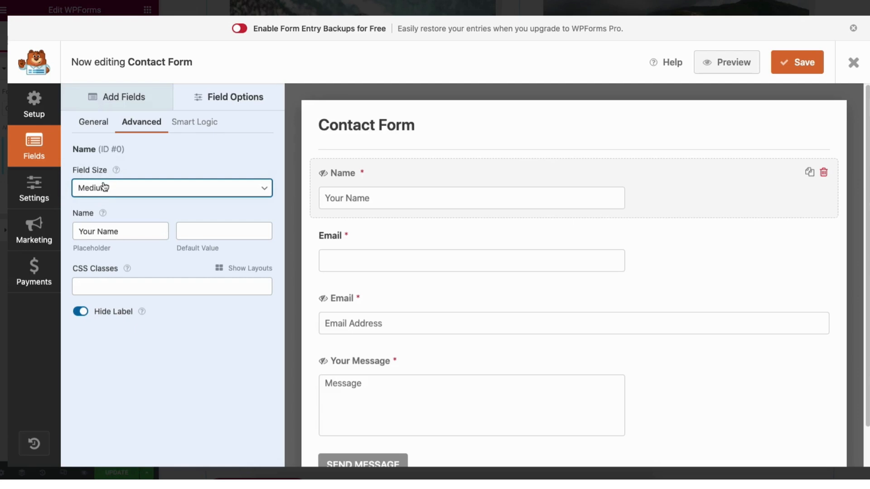
left_click(105, 189)
left_click(101, 177)
left_click(102, 190)
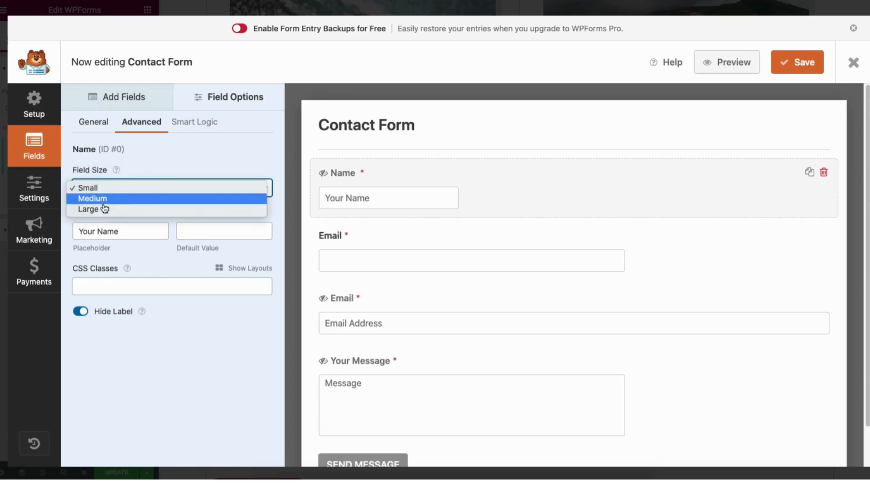
left_click(104, 211)
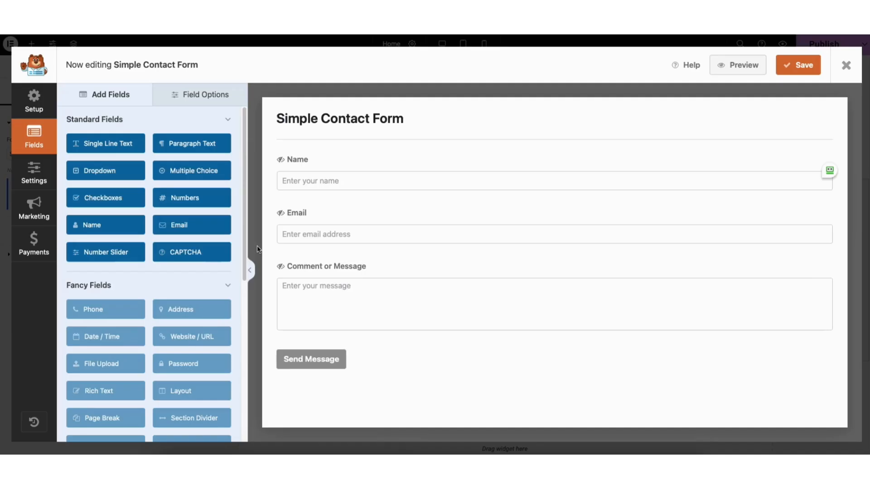
- Review the Simple Contact Form's general, spam protection, notification and confirmation settings
left_click(33, 175)
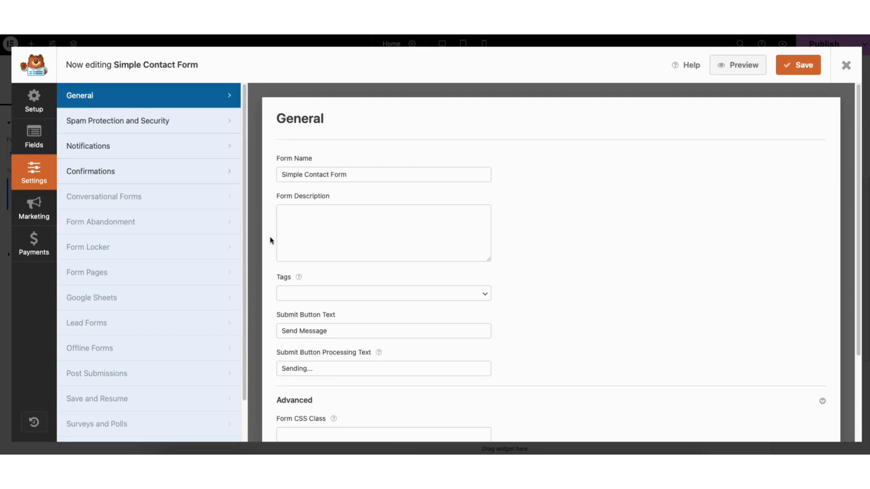
left_click(145, 121)
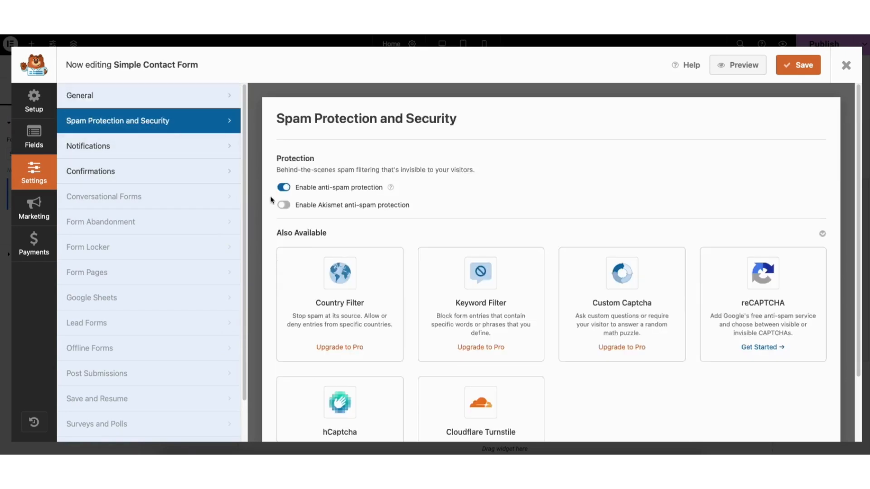
left_click(189, 150)
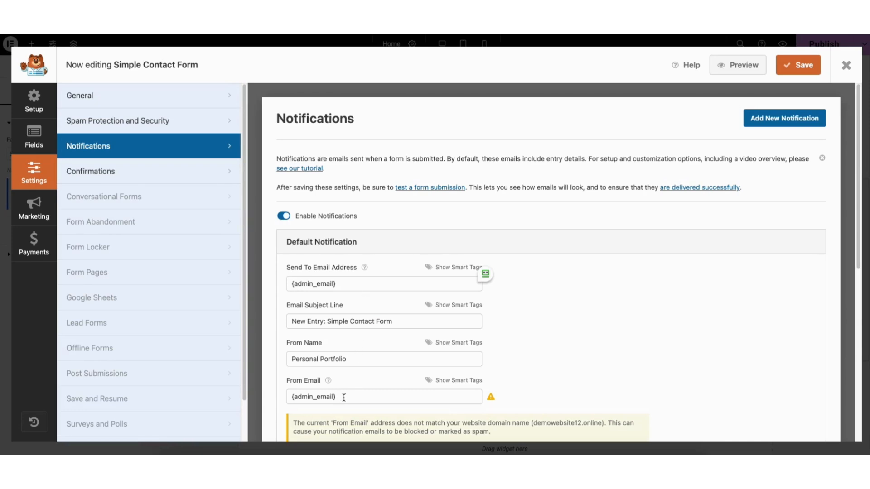
left_click(155, 171)
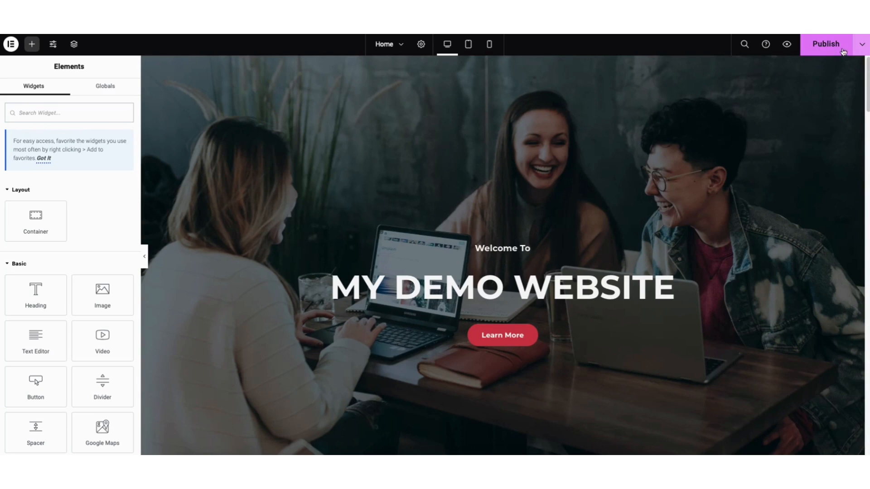
- Check the home page's save options and review its tablet and mobile layouts, ending in the desktop view
left_click(863, 50)
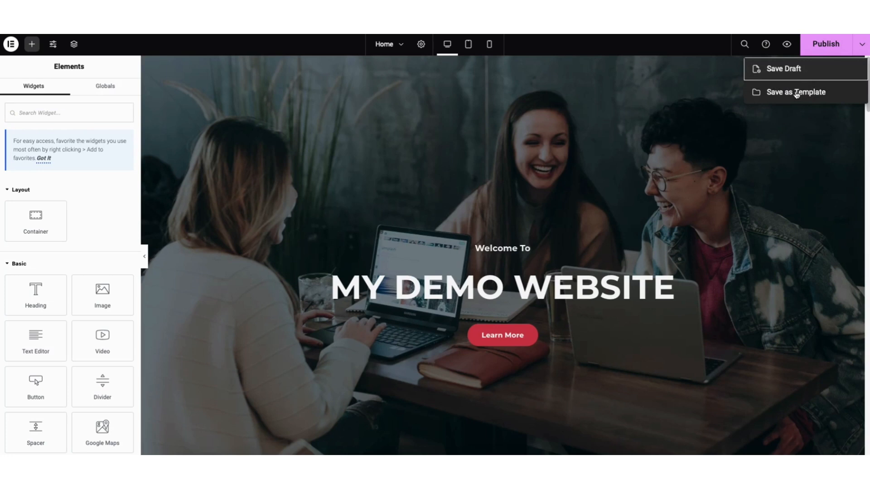
left_click(788, 47)
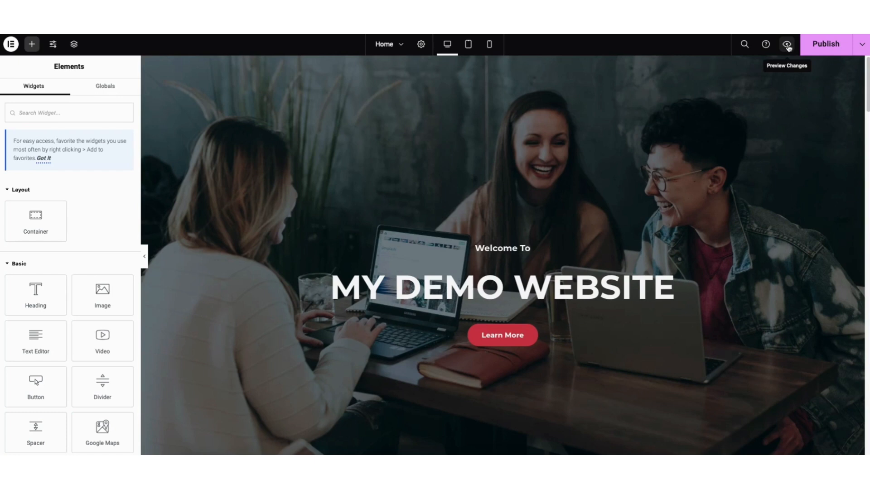
left_click(468, 45)
left_click_drag(685, 87, 686, 68)
left_click(489, 45)
mouse_move(589, 84)
left_mouse_down()
mouse_move(589, 124)
mouse_move(589, 77)
left_mouse_up()
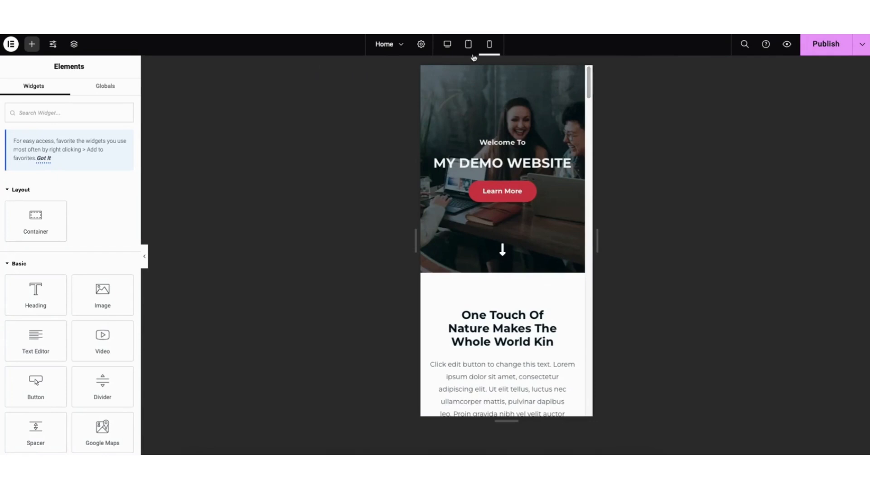
left_click(447, 44)
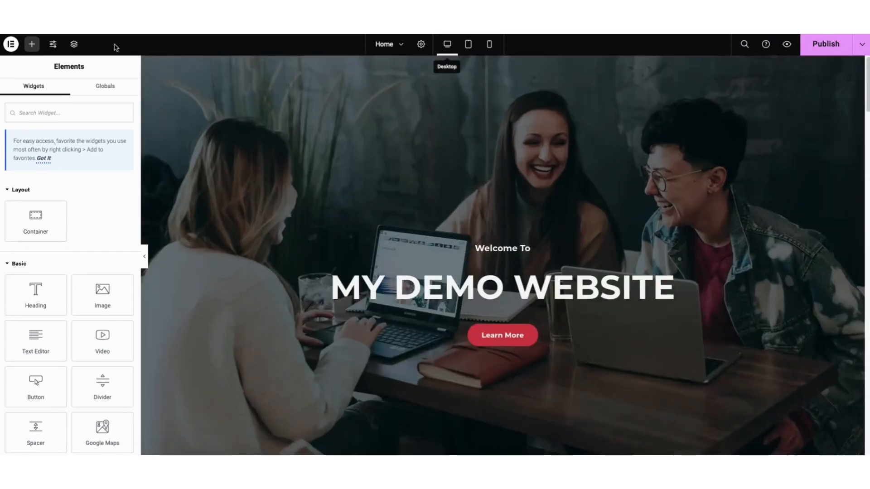
- Look over the Site Settings and the home page's History, including both its actions and its revisions
left_click(53, 44)
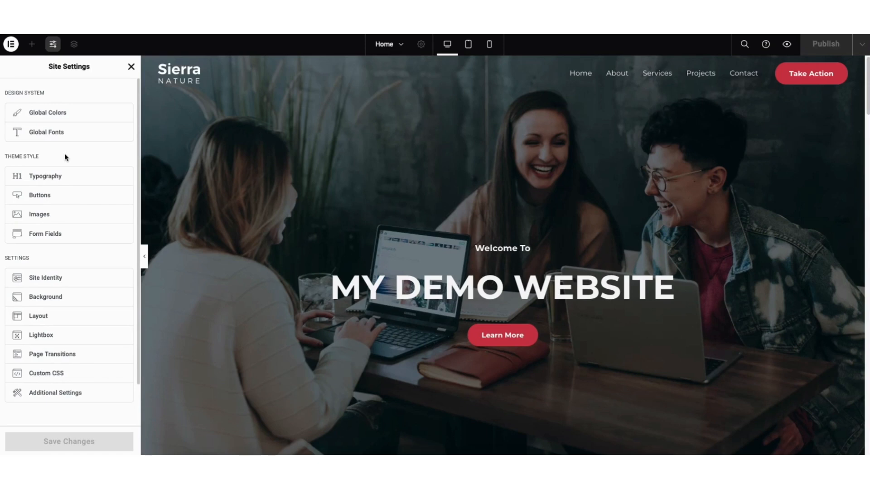
left_click(131, 67)
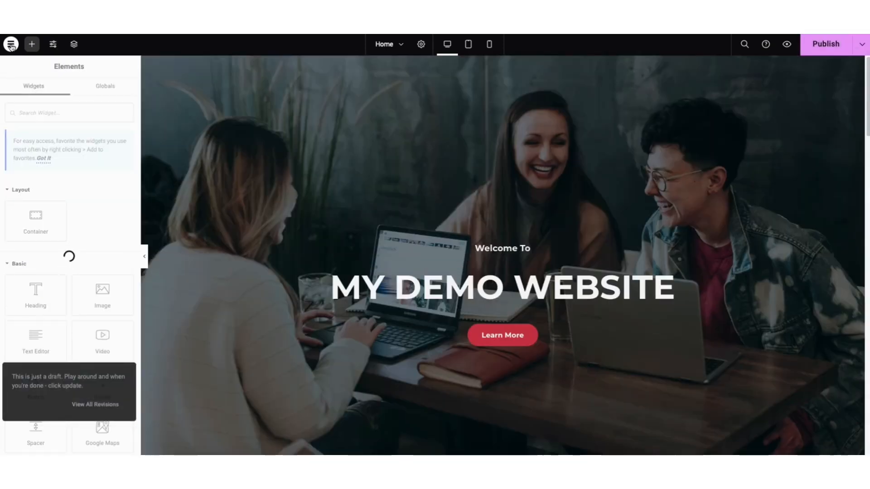
left_click(11, 44)
left_click(38, 92)
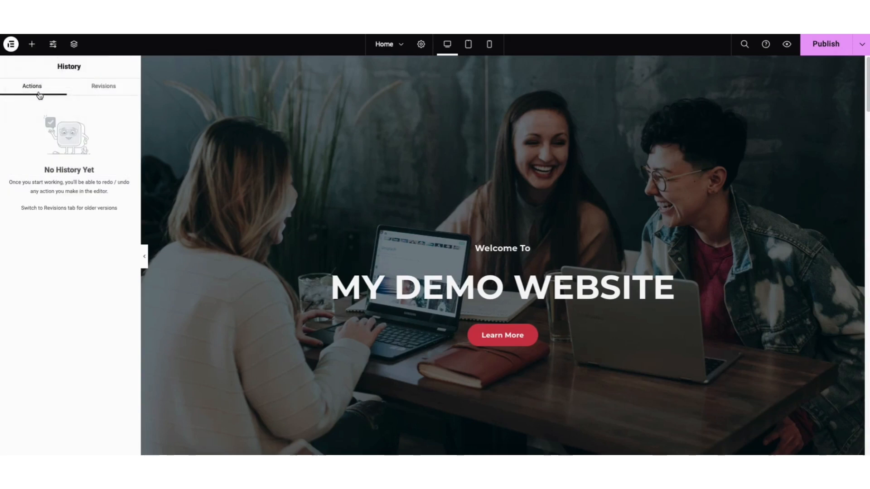
left_click(102, 86)
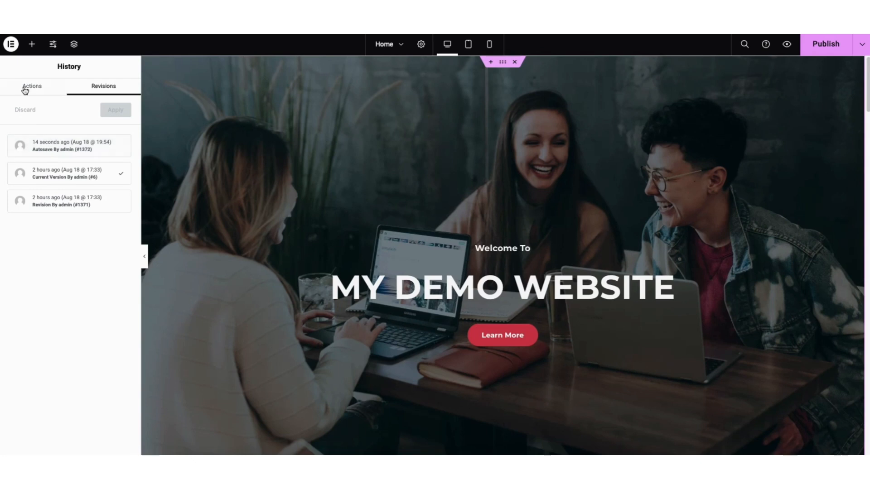
- Leave the Elementor editor for WordPress and view the live site's About page with its Elementor editing options
left_click(12, 45)
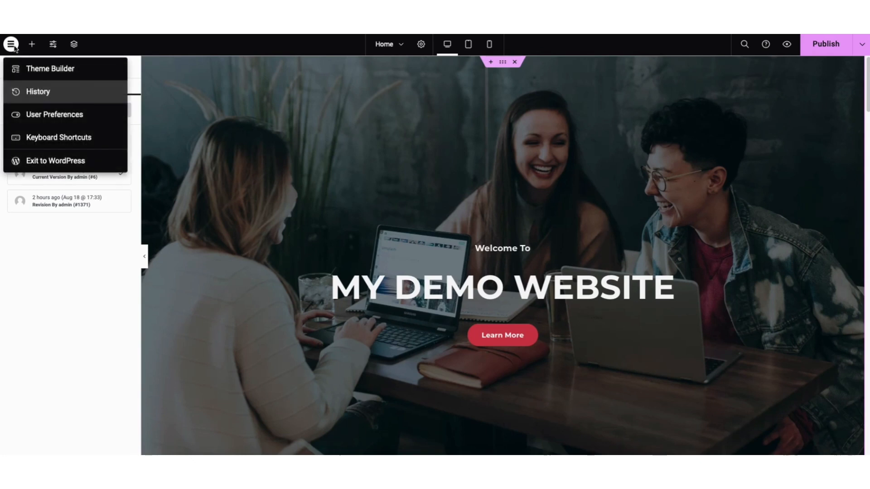
left_click(438, 172)
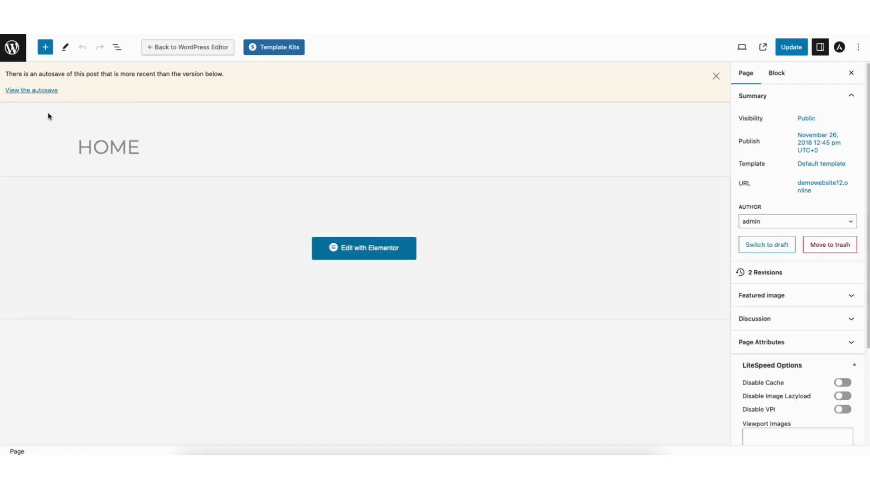
left_click(12, 47)
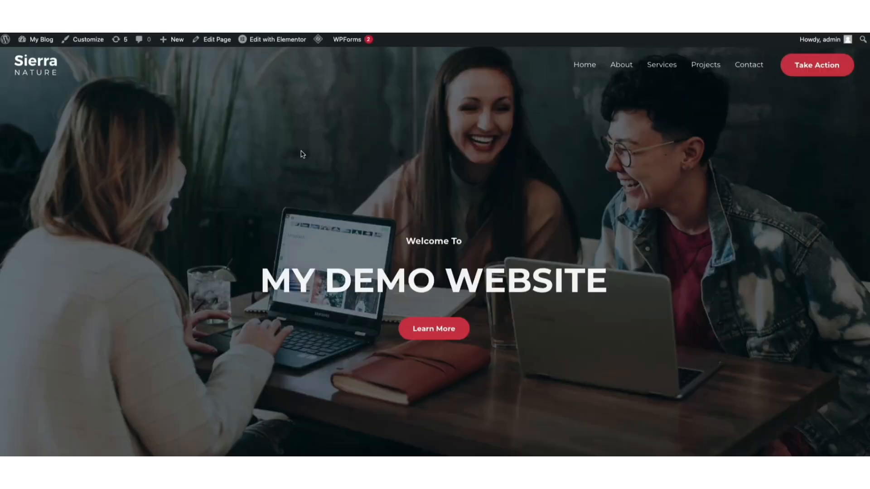
left_click(622, 65)
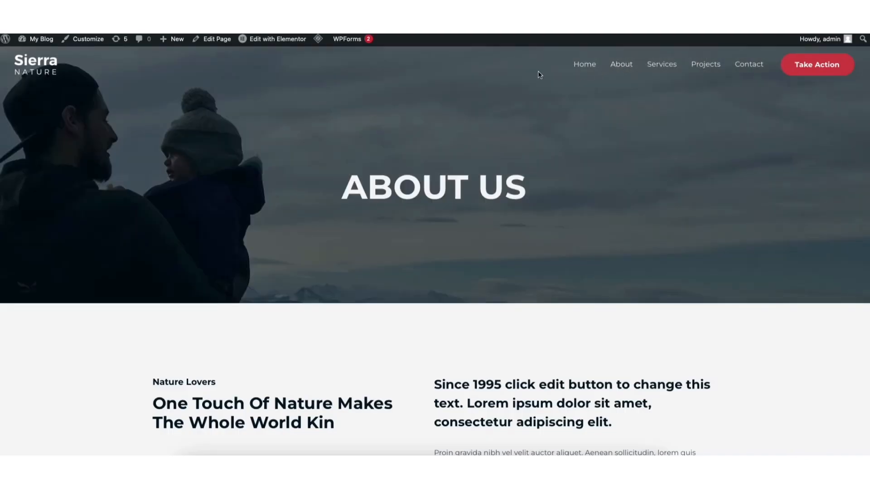
mouse_move(267, 41)
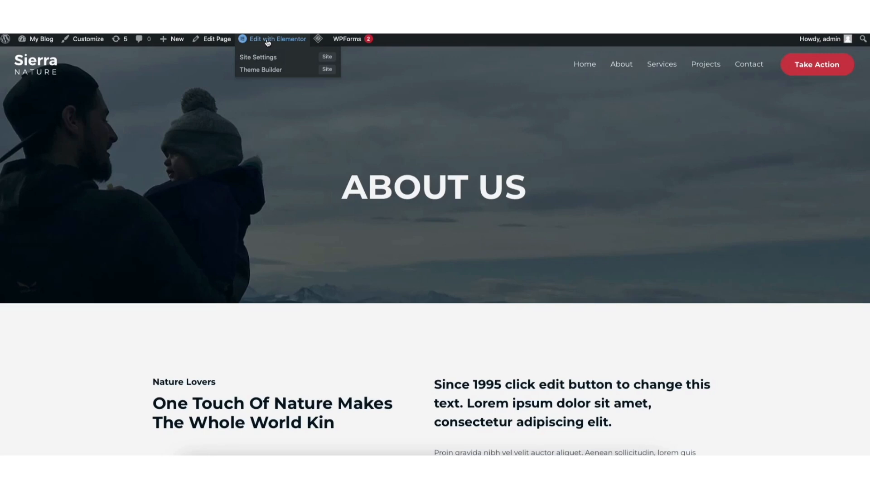
- Go to the WordPress dashboard and view the list of all pages
mouse_move(38, 42)
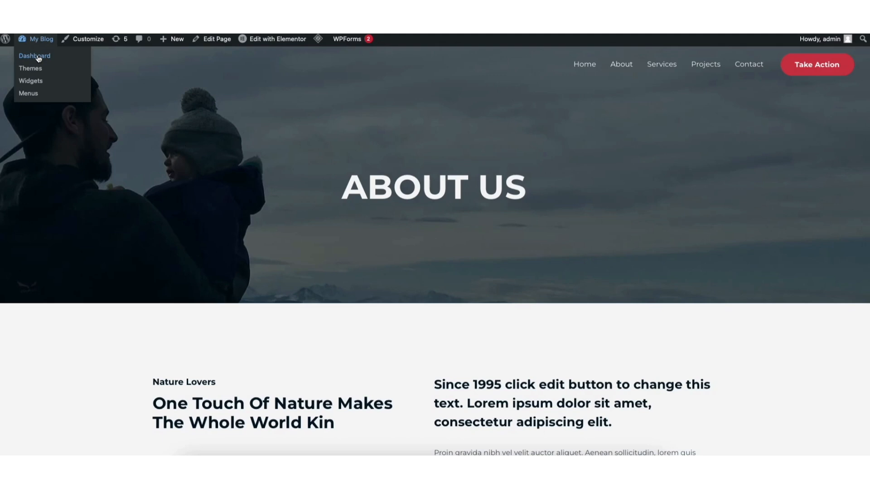
left_click(39, 58)
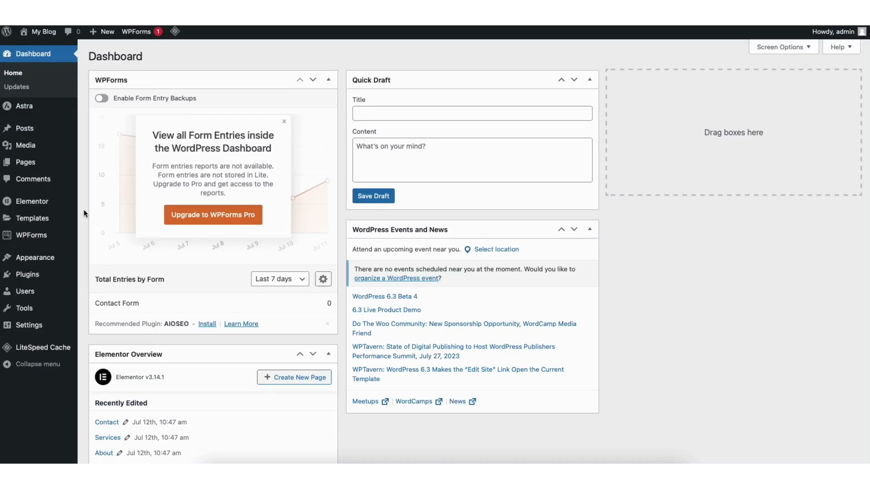
mouse_move(26, 166)
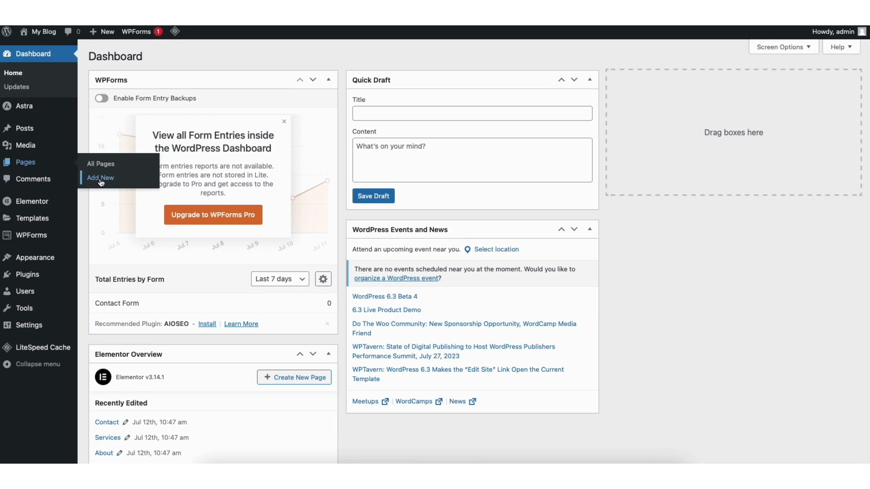
left_click(101, 165)
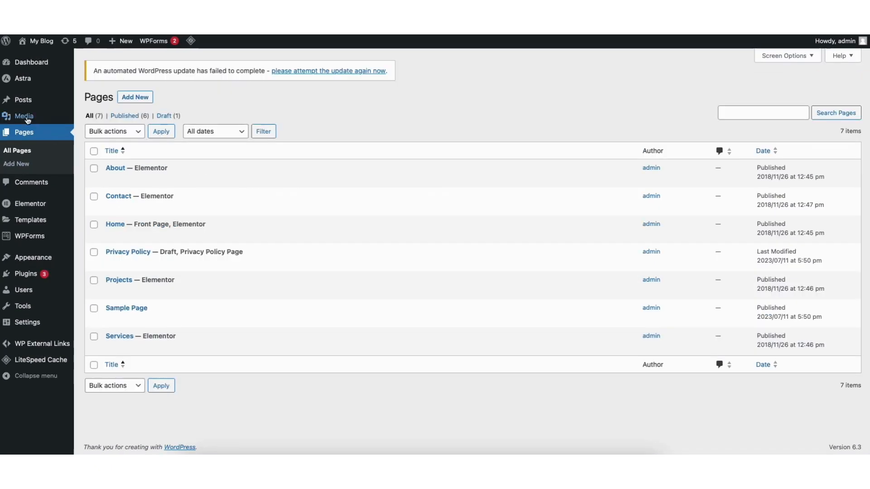
- Open the Media Library and look through all of its images
mouse_move(27, 117)
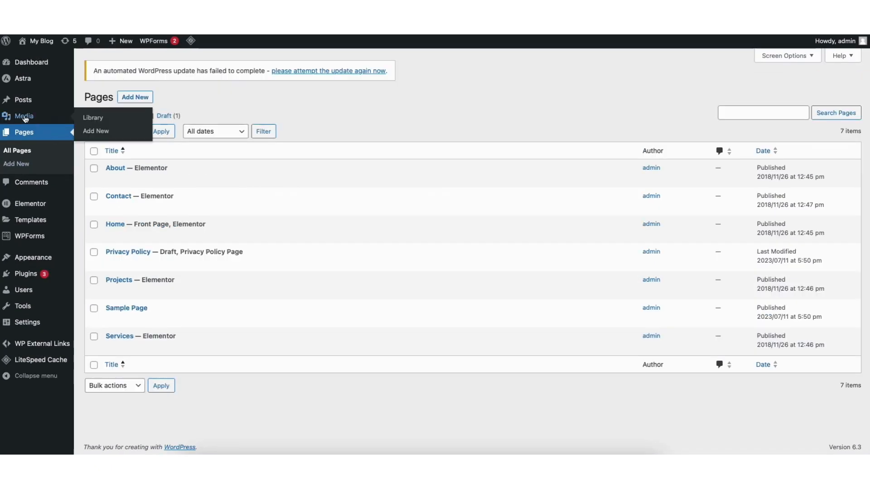
left_click(102, 120)
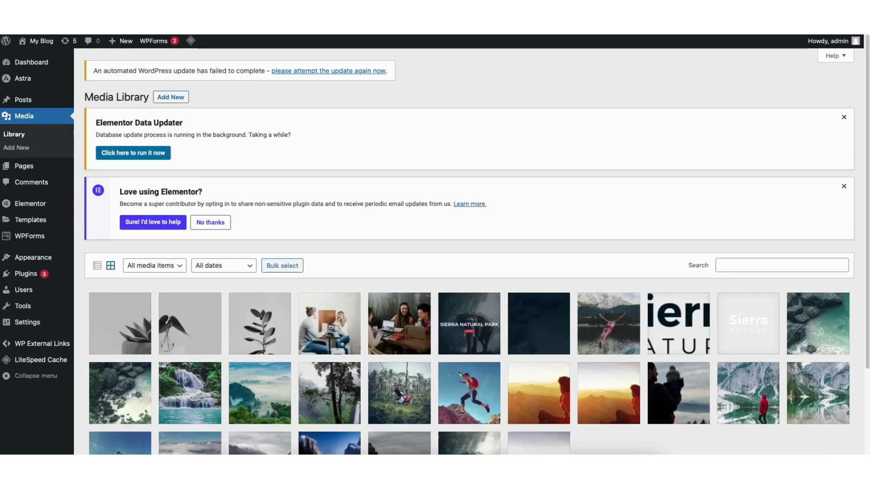
scroll(868, 259, "down", 5)
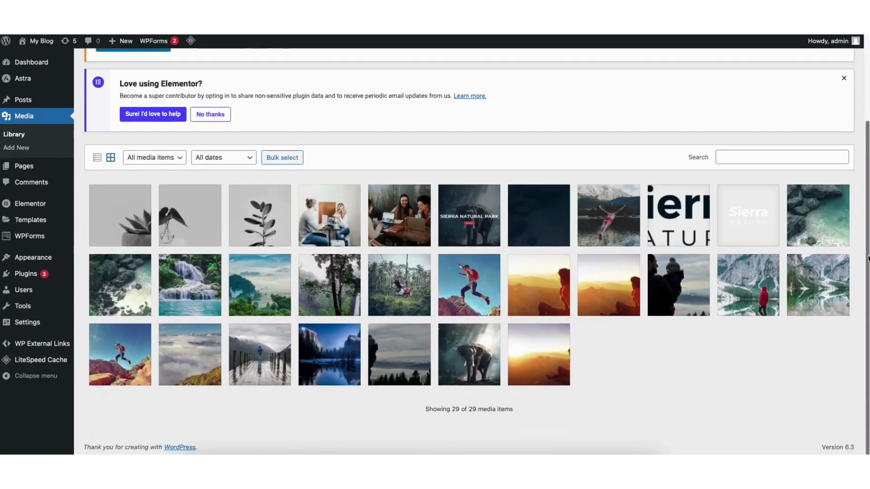
scroll(861, 65, "up", 5)
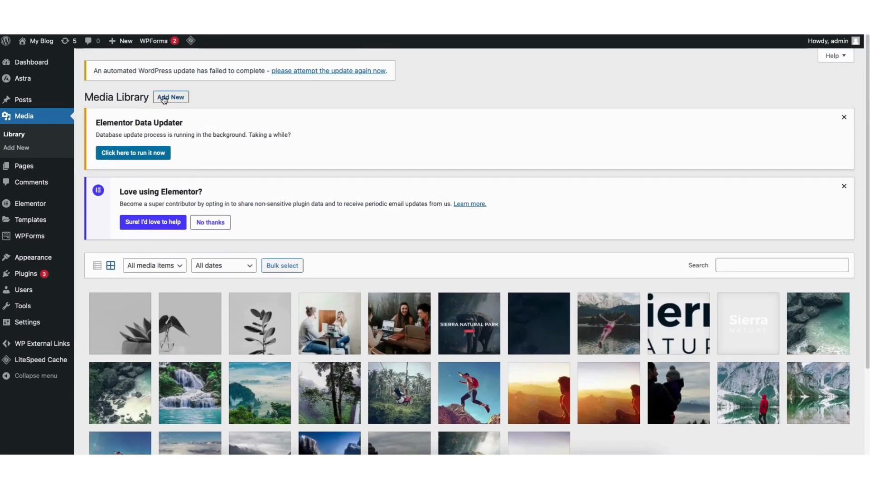
- Review the site's list of all posts, its comments and the page for adding new plugins
mouse_move(23, 102)
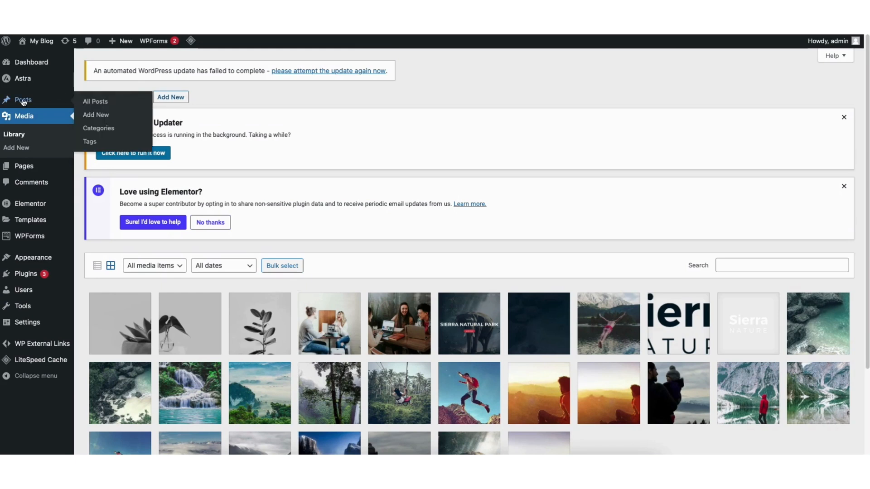
left_click(99, 106)
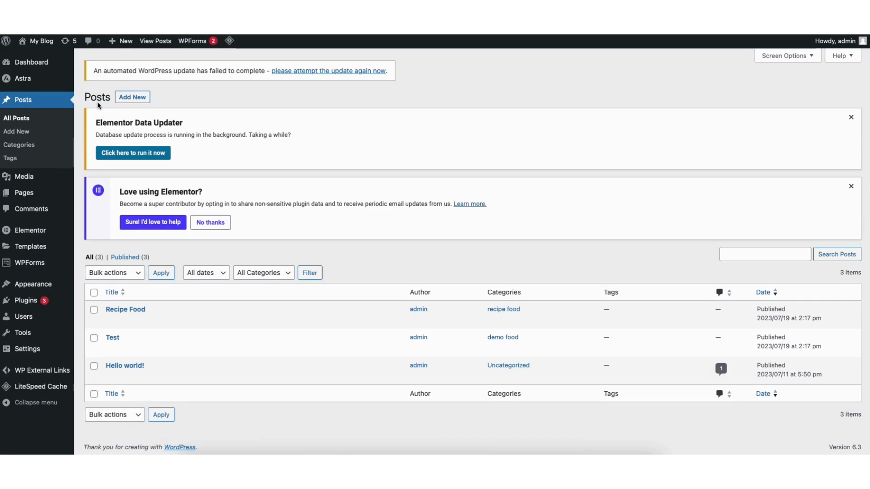
left_click(32, 210)
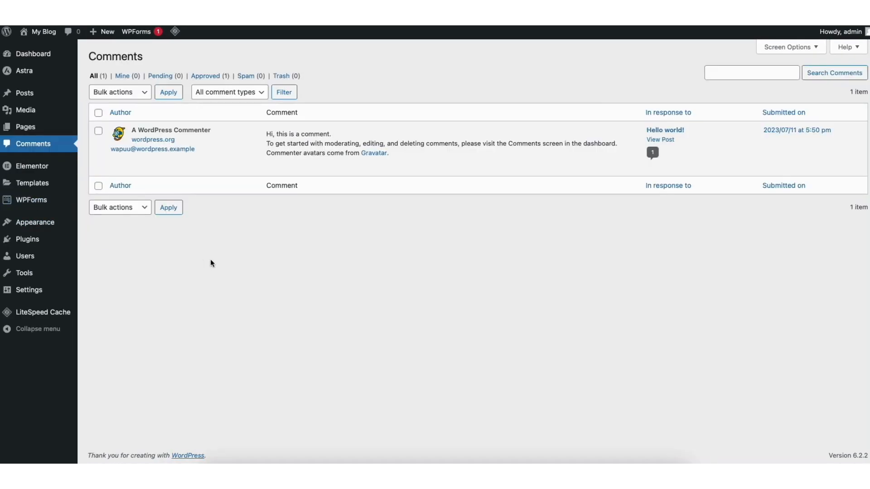
mouse_move(307, 171)
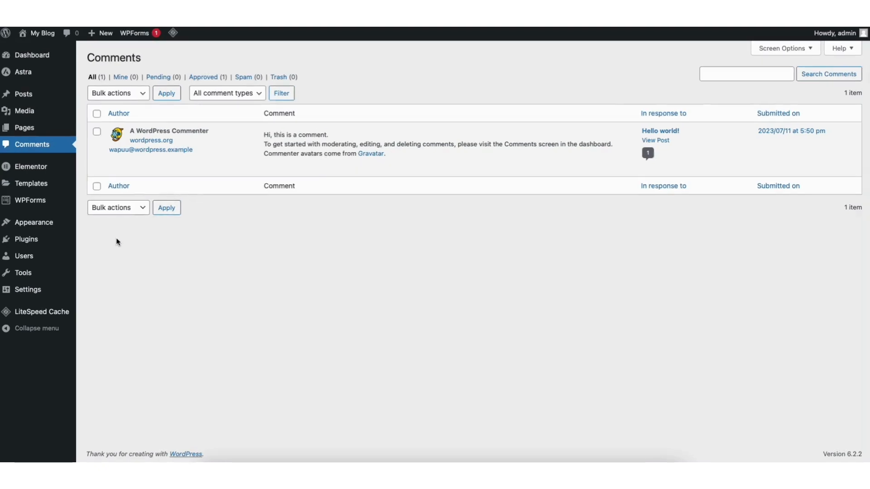
mouse_move(30, 242)
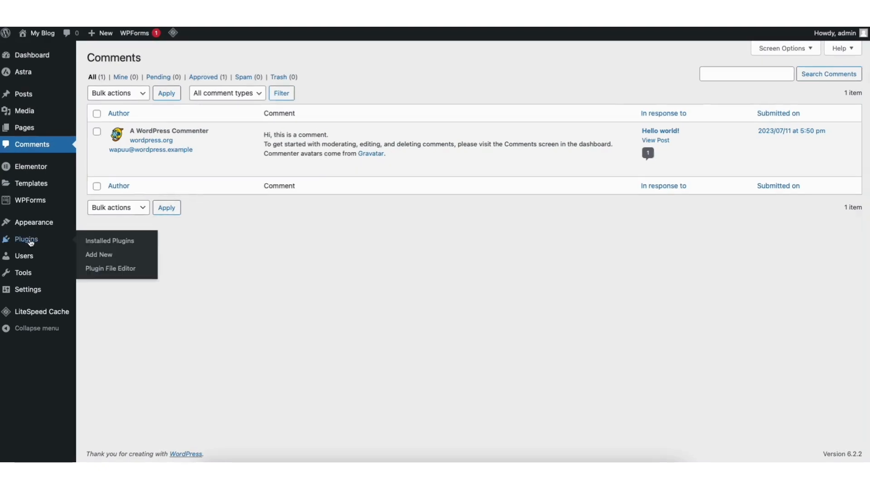
left_click(103, 256)
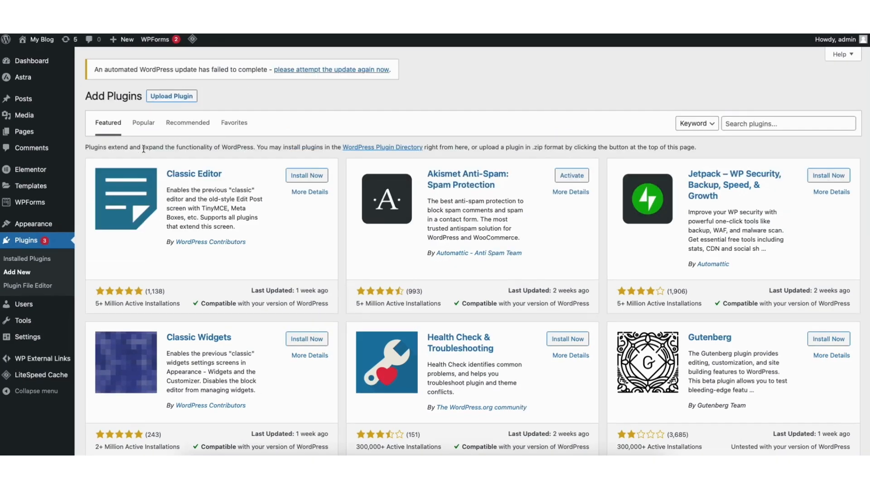
- Open the site's Primary Menu for editing and examine the options of its About item
mouse_move(28, 229)
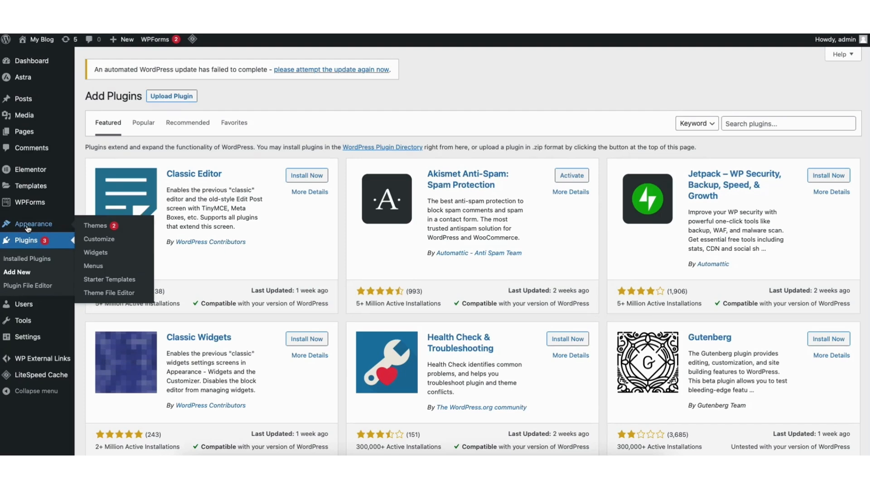
left_click(94, 266)
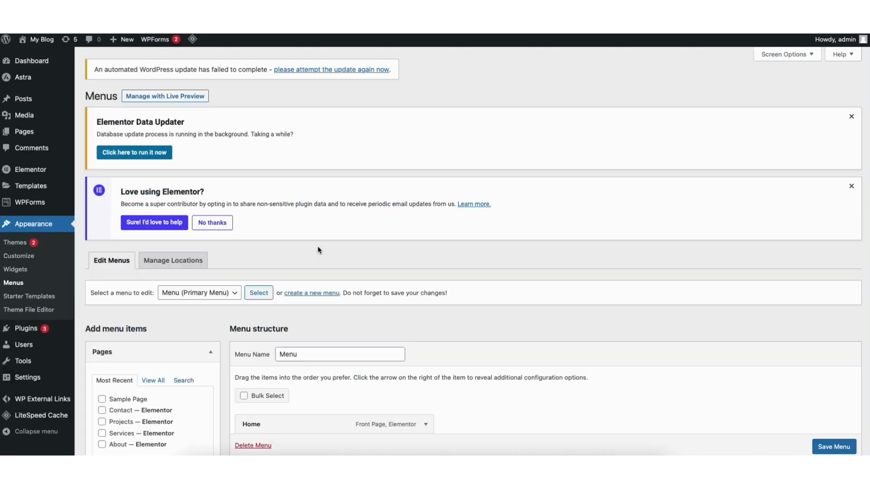
scroll(473, 251, "down", 5)
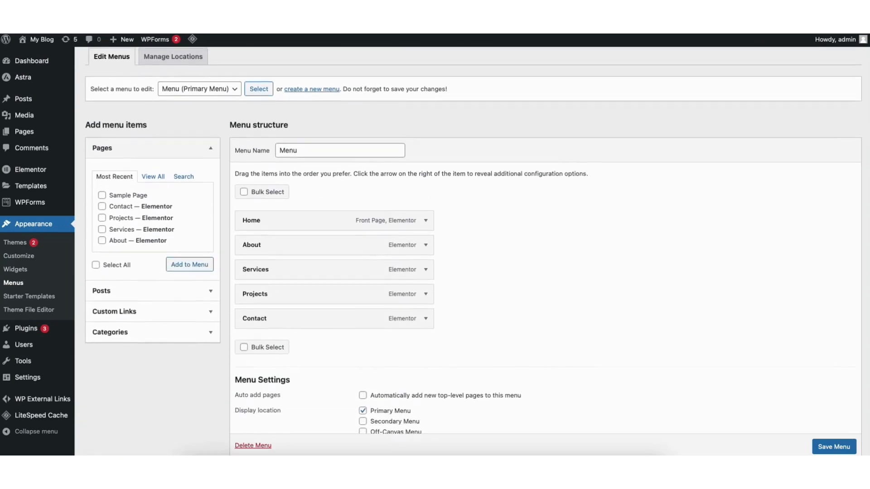
scroll(428, 193, "down", 1)
left_click(426, 192)
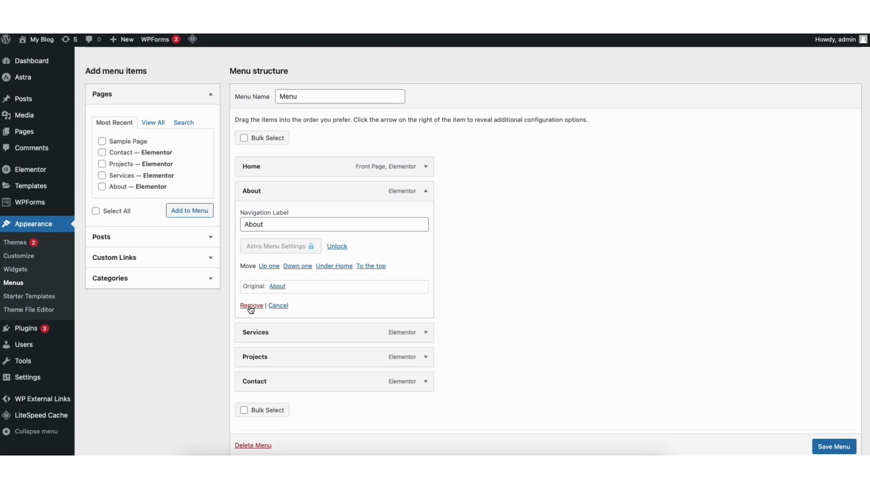
left_click(426, 192)
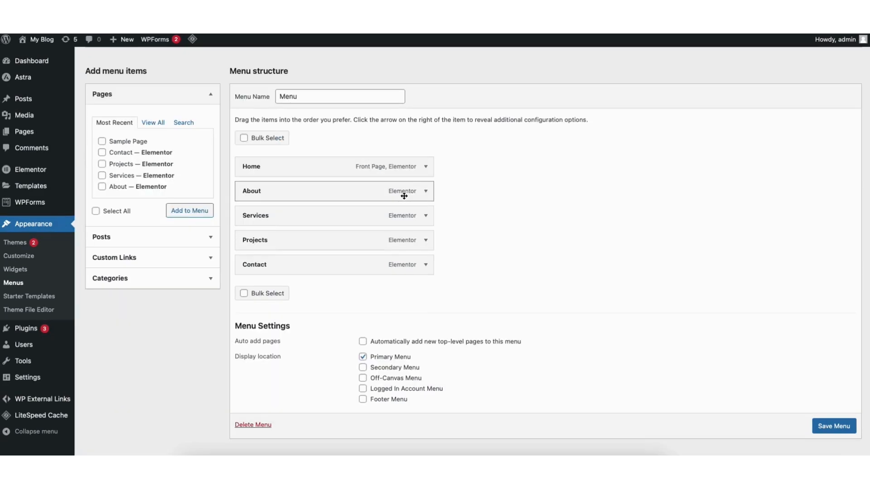
- Add Sample Page to the Primary Menu and nest it as a sub item under Services
left_click(102, 142)
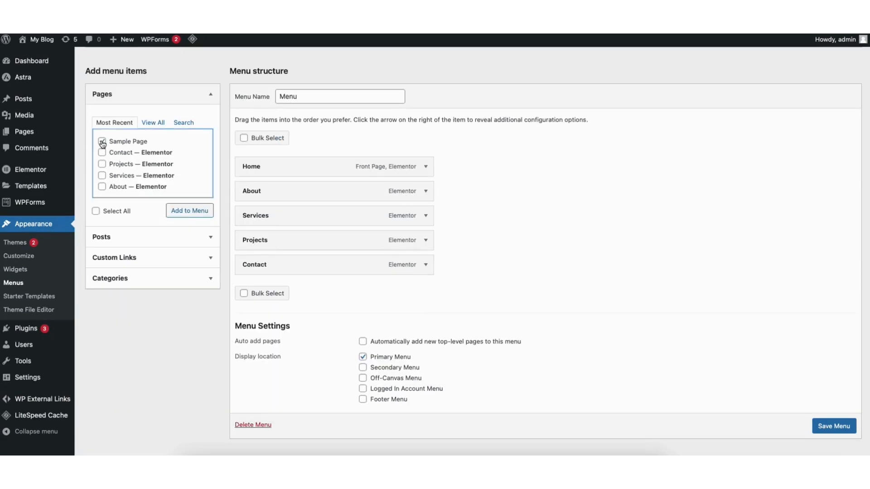
left_click(179, 212)
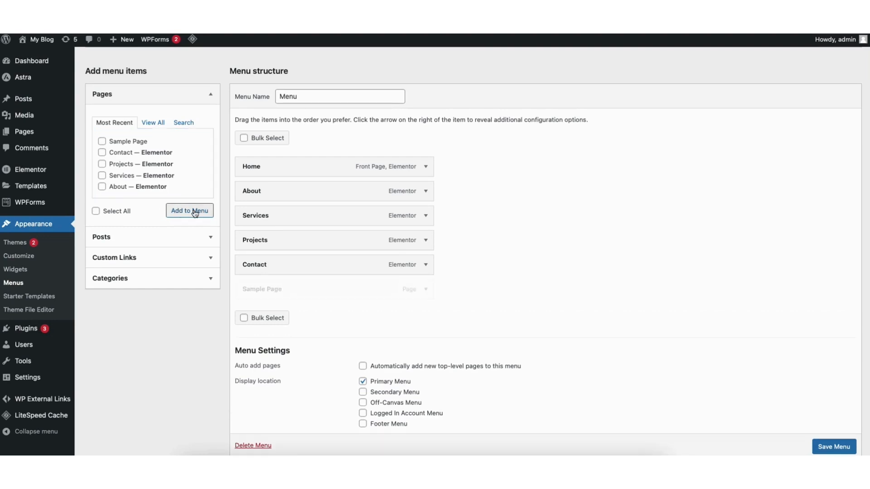
left_click_drag(267, 291, 281, 241)
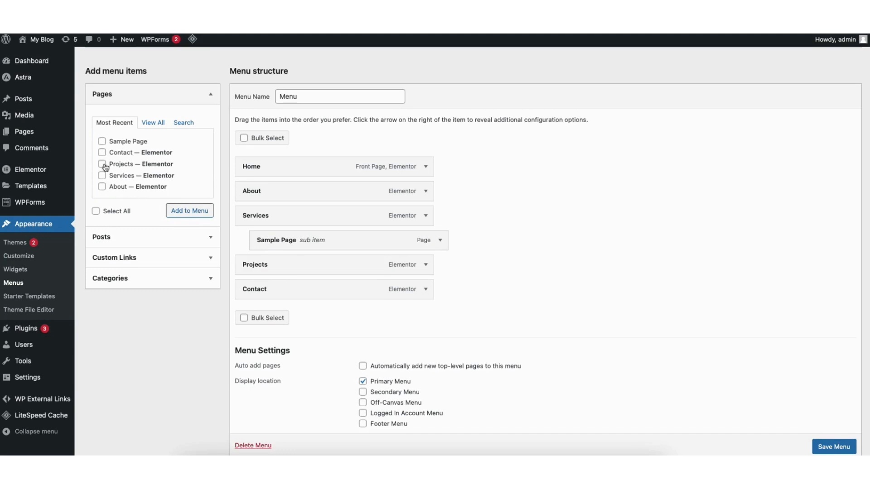
- Add Sample Page to the menu two more times, nest both as sub items under Services, and save the menu
left_click(102, 143)
left_click(179, 212)
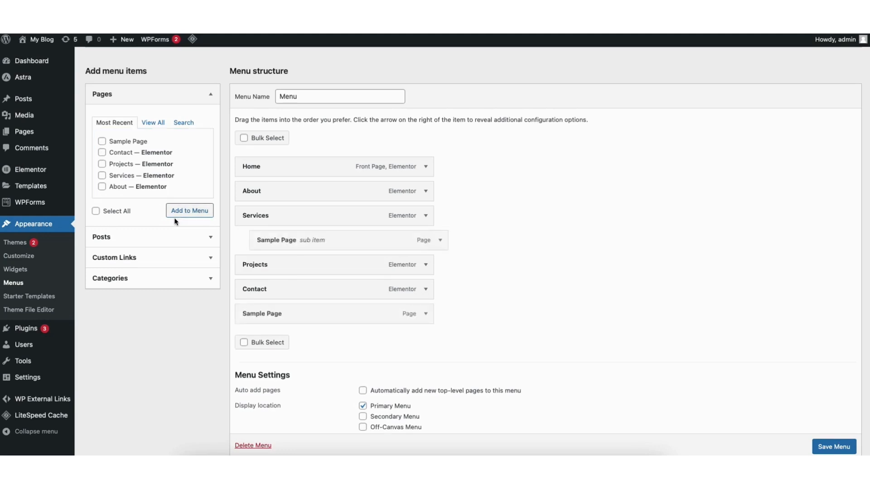
left_click_drag(265, 314, 283, 266)
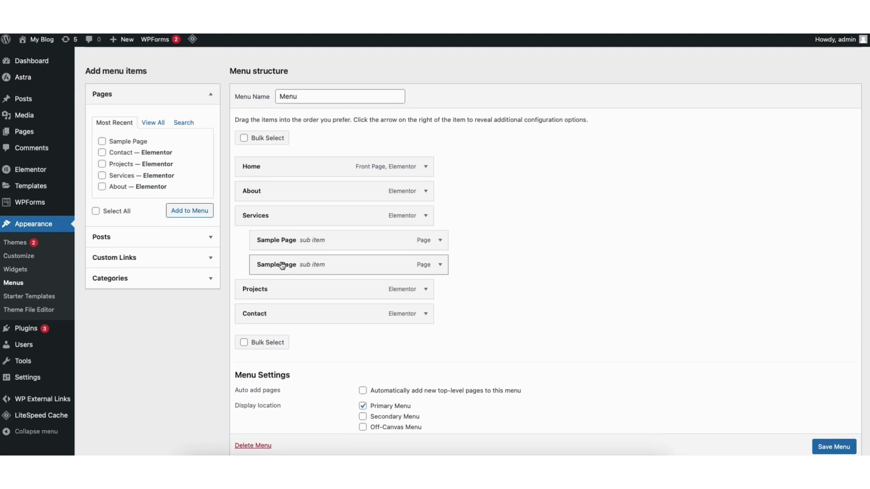
left_click(102, 142)
left_click(181, 211)
left_click_drag(278, 339, 296, 289)
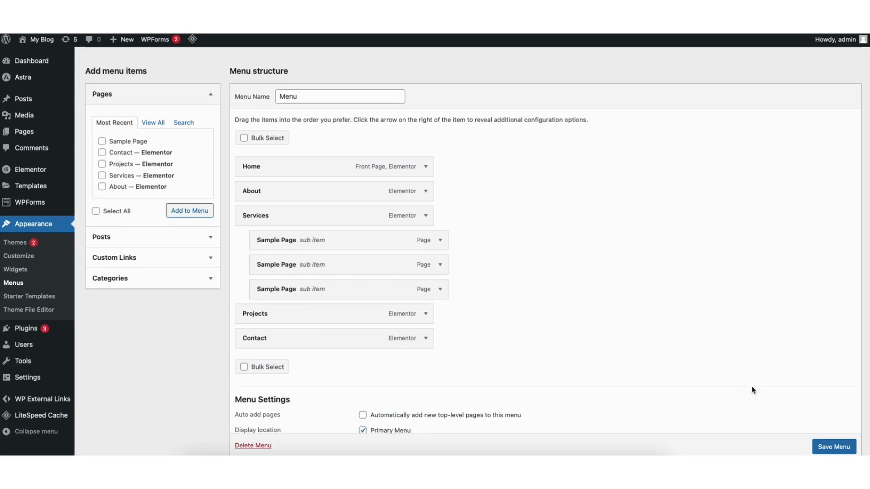
left_click(830, 447)
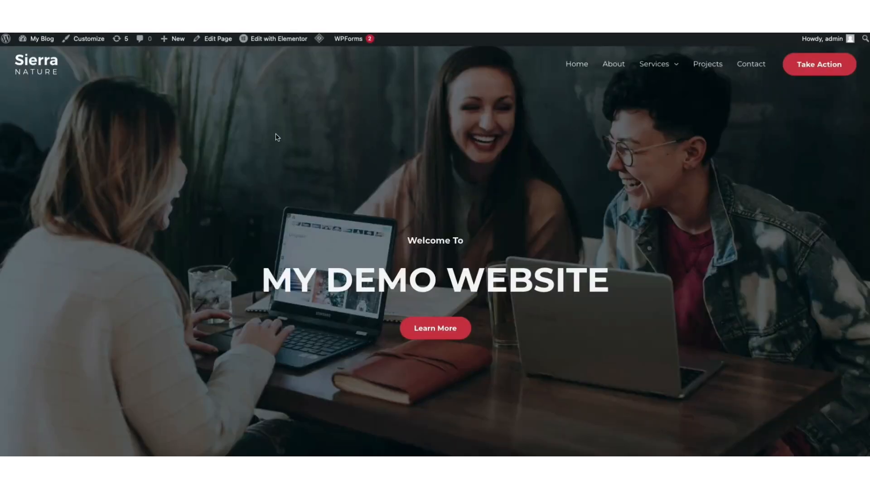
- Open the theme customizer's Footer Builder and examine the About widget's content, the elements available for the empty row and Widget 1's design settings
mouse_move(662, 84)
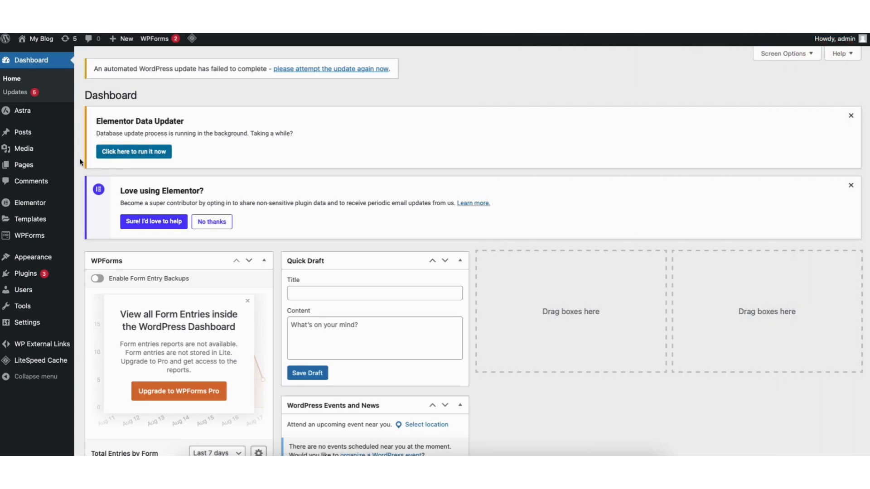
mouse_move(37, 259)
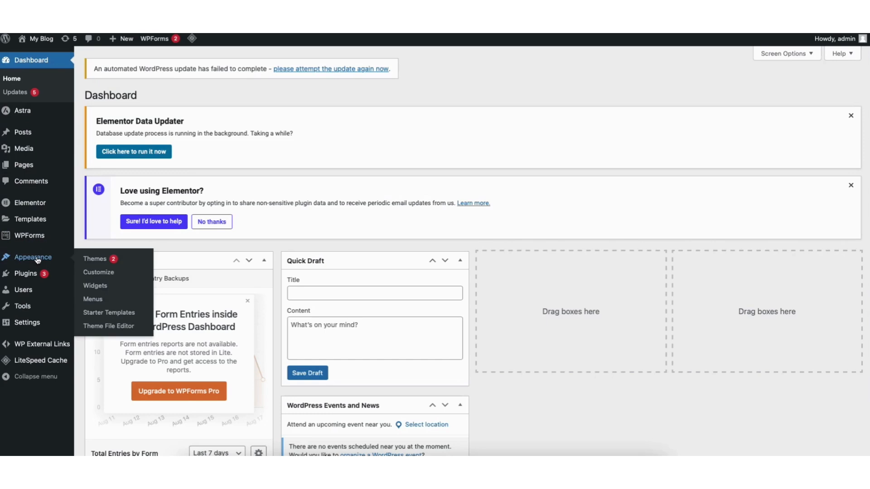
left_click(102, 272)
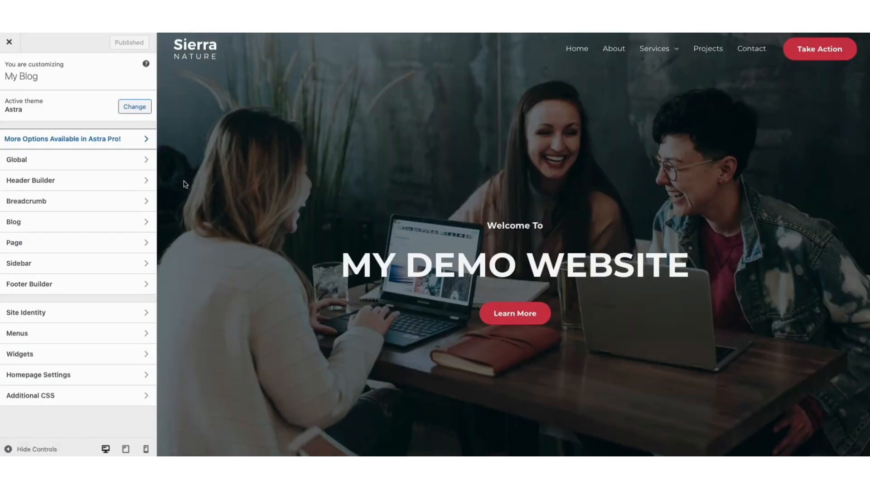
left_click(40, 284)
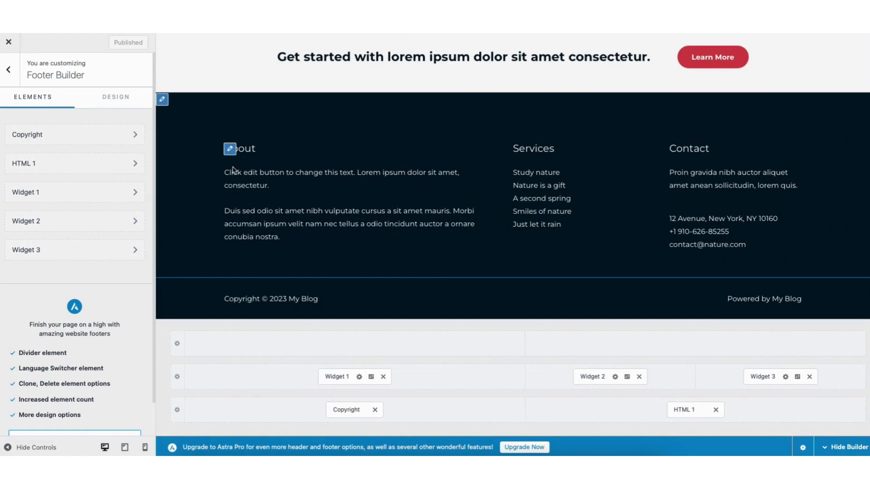
left_click(230, 150)
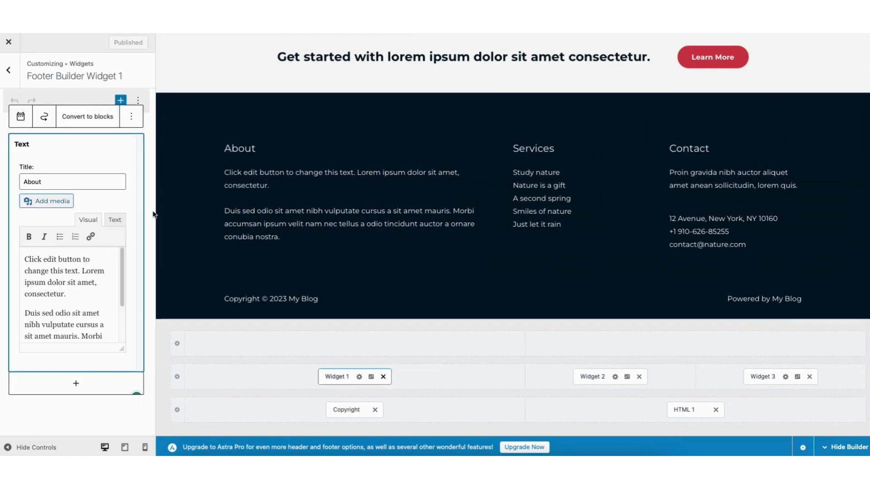
left_click(355, 344)
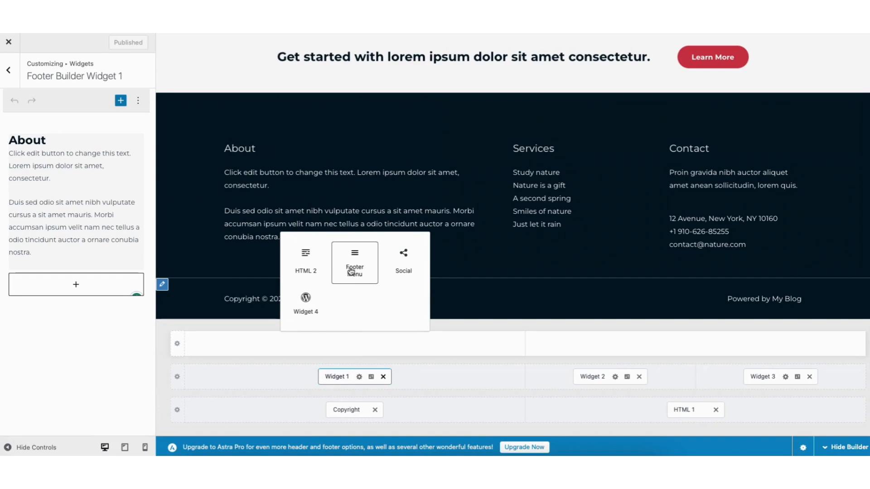
left_click(371, 378)
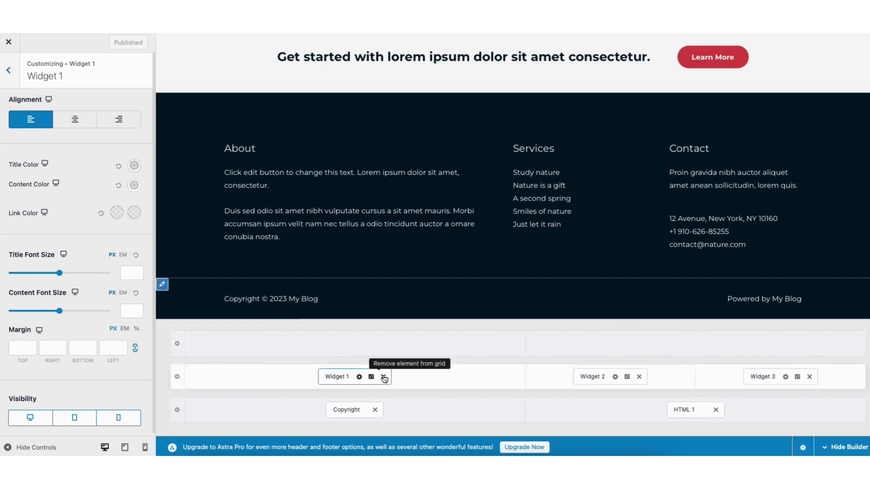
- Set the Below Footer row to two columns and check which elements can be added to the empty footer row
left_click(163, 285)
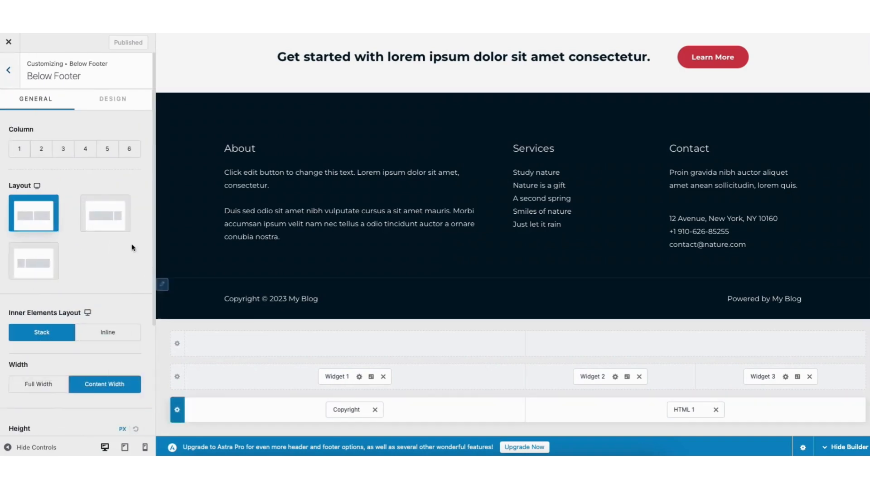
left_click(42, 149)
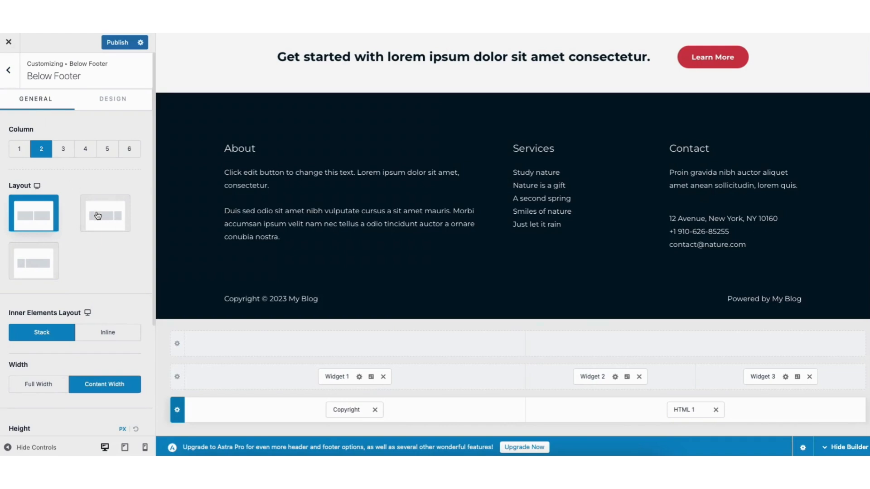
left_click(356, 347)
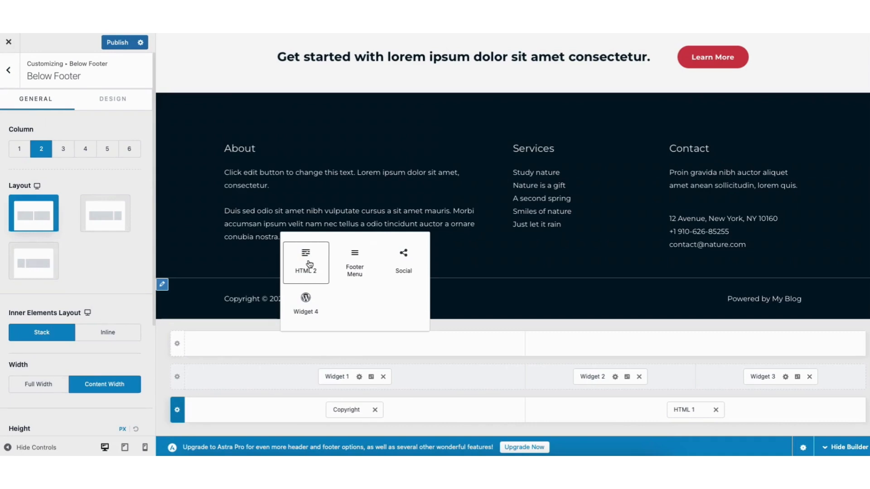
left_click(8, 70)
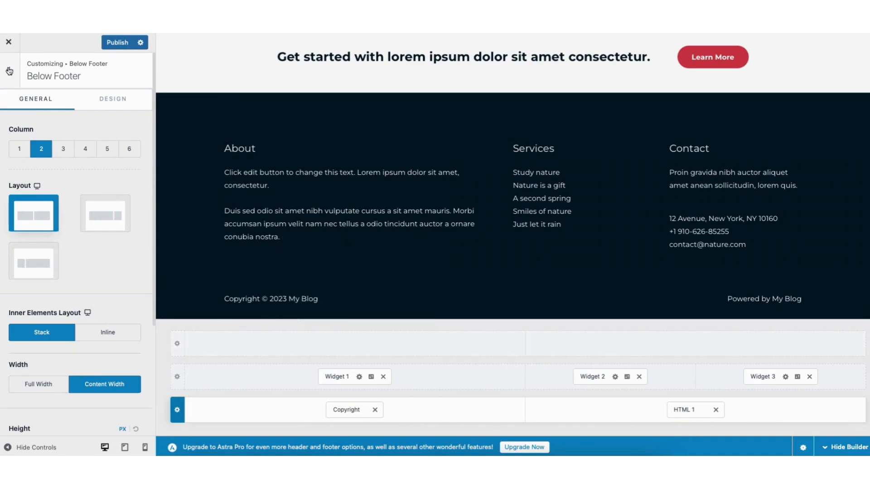
left_click(8, 70)
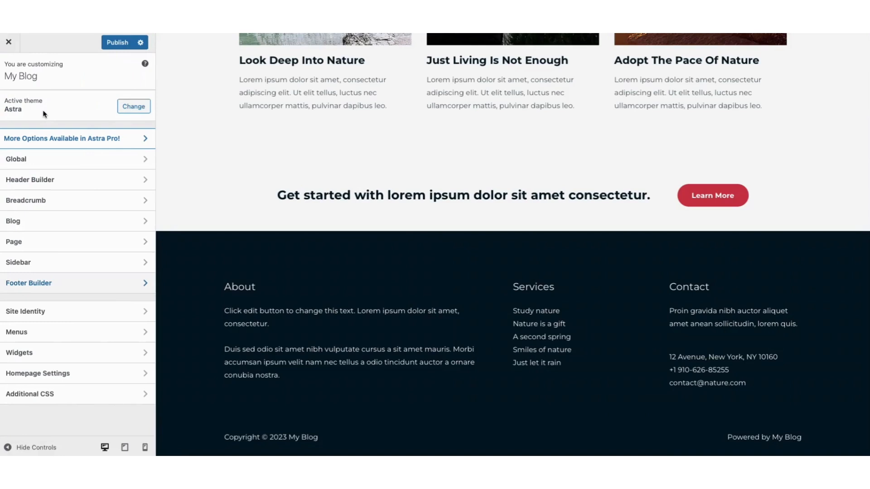
- Review the Site Identity settings, including the image choices for the site icon and the logo and site title options
left_click(40, 311)
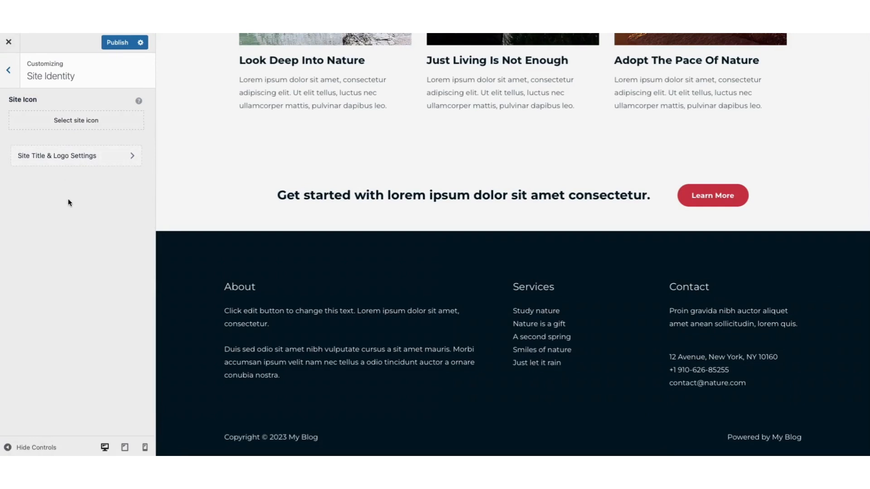
left_click(76, 121)
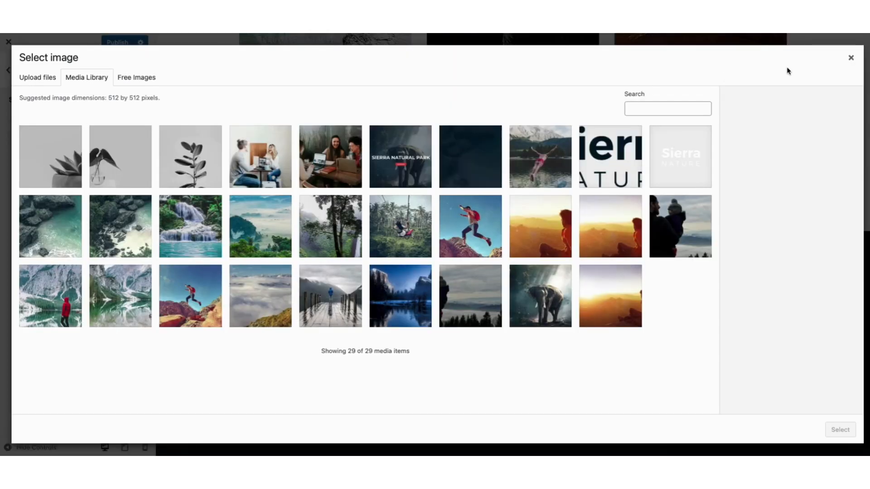
left_click(851, 58)
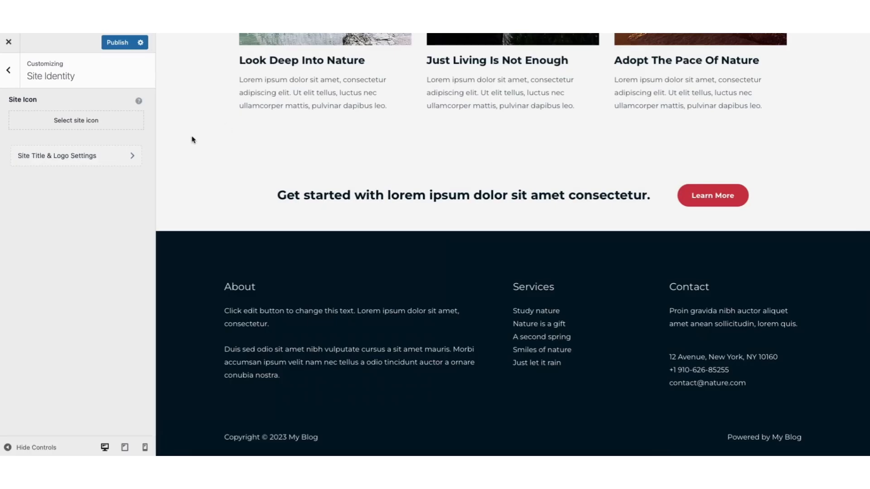
left_click(82, 159)
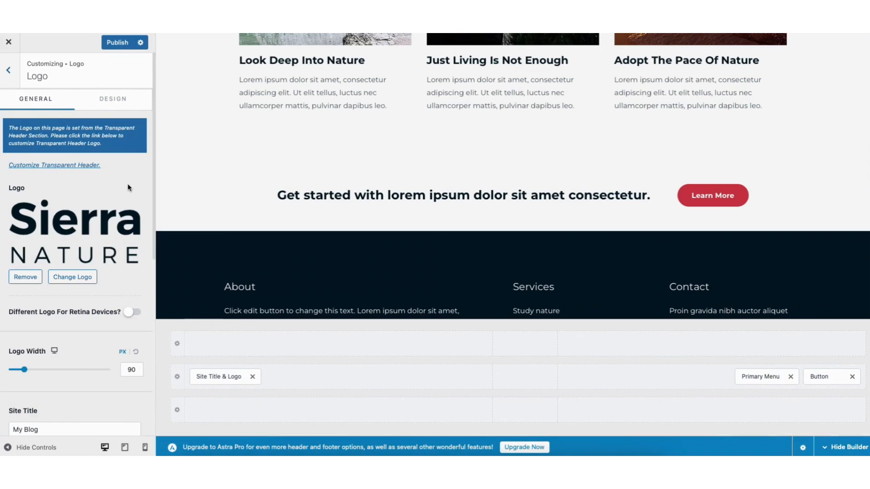
scroll(152, 164, "down", 5)
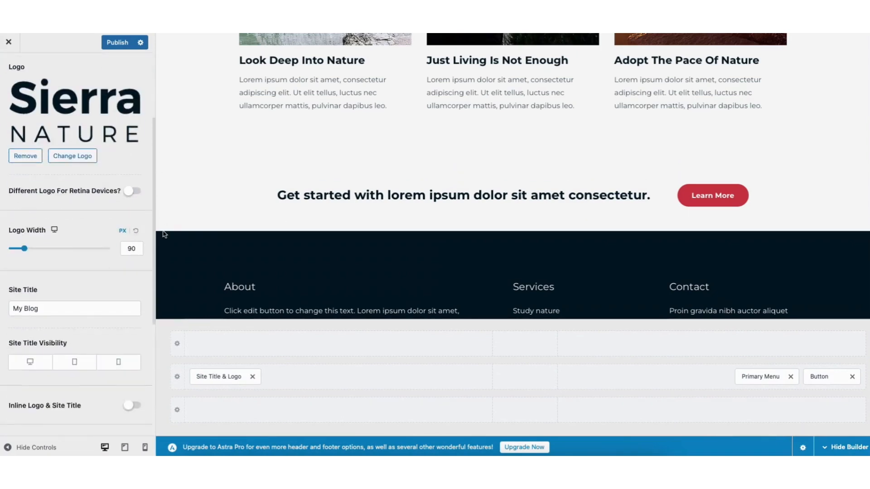
scroll(171, 128, "up", 8)
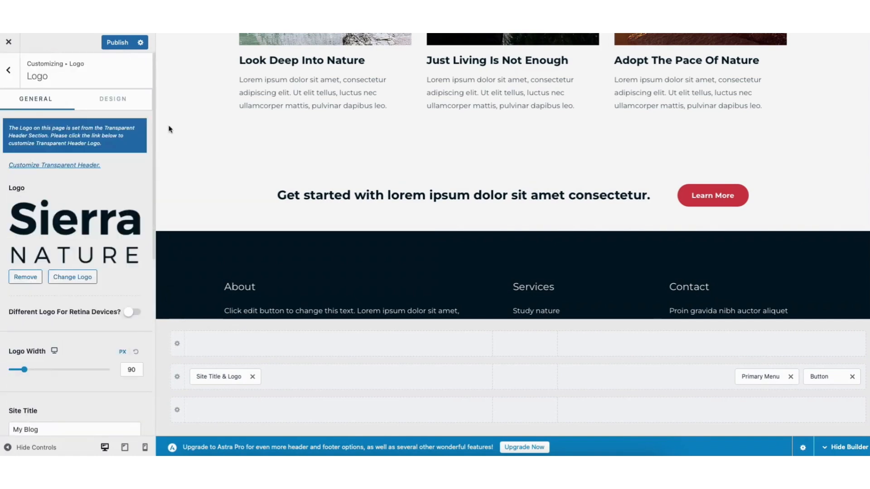
left_click(9, 70)
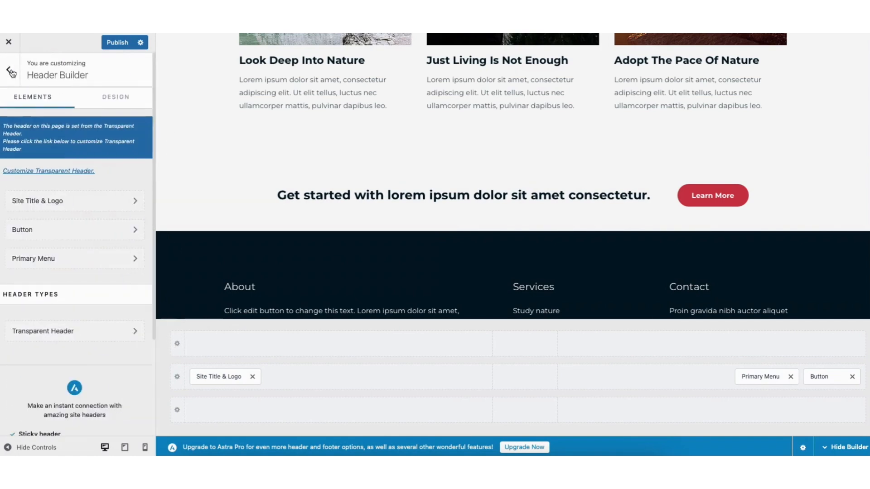
left_click(11, 71)
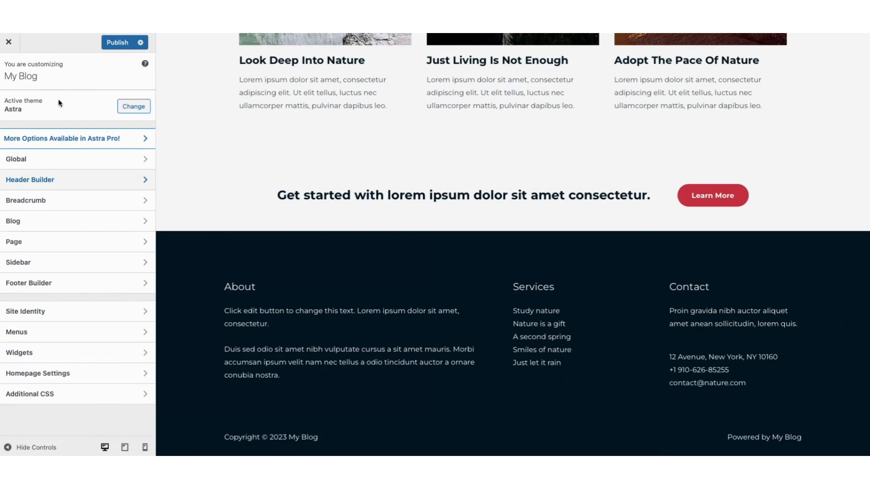
- Review the theme's global Typography and Colors settings and open the Buttons settings
left_click(39, 159)
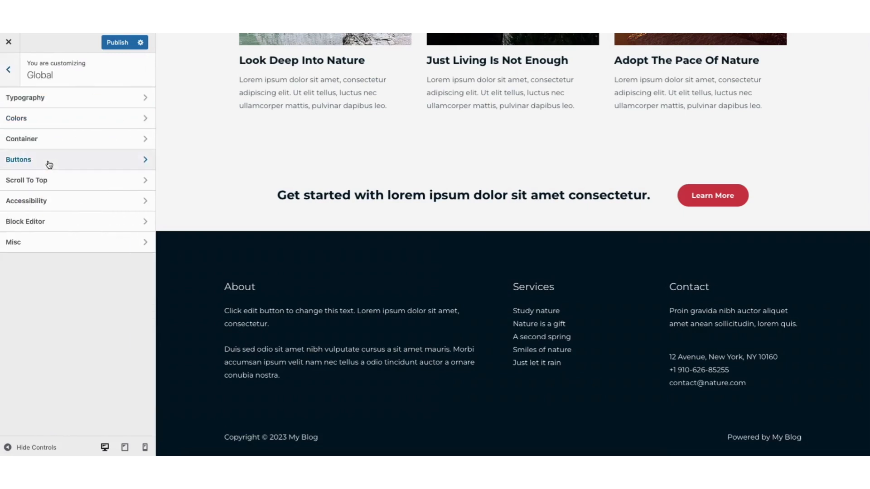
left_click(100, 102)
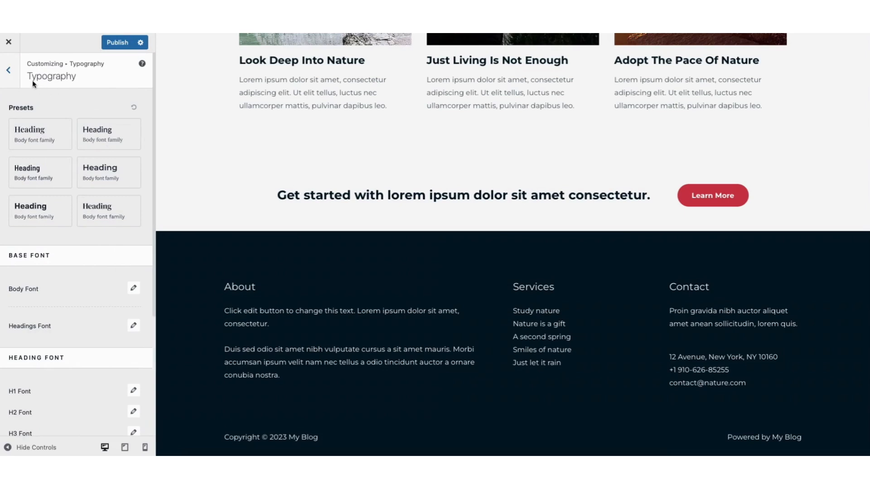
left_click(9, 71)
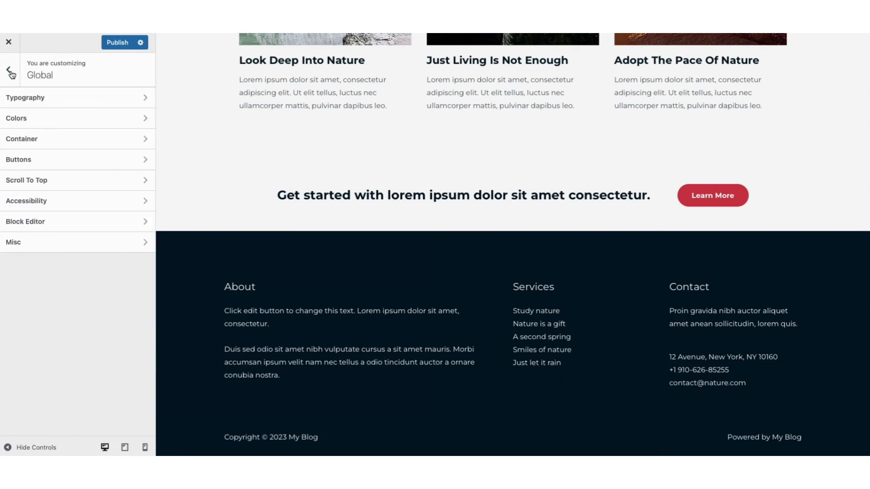
left_click(36, 118)
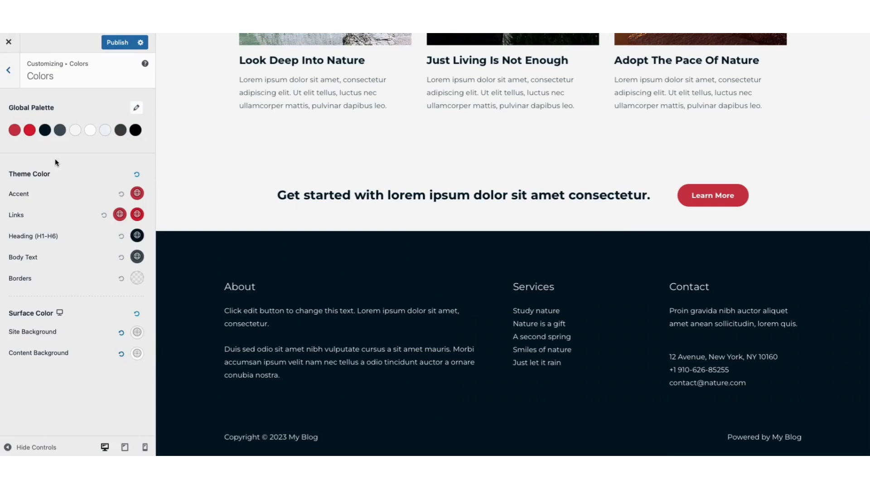
left_click(8, 70)
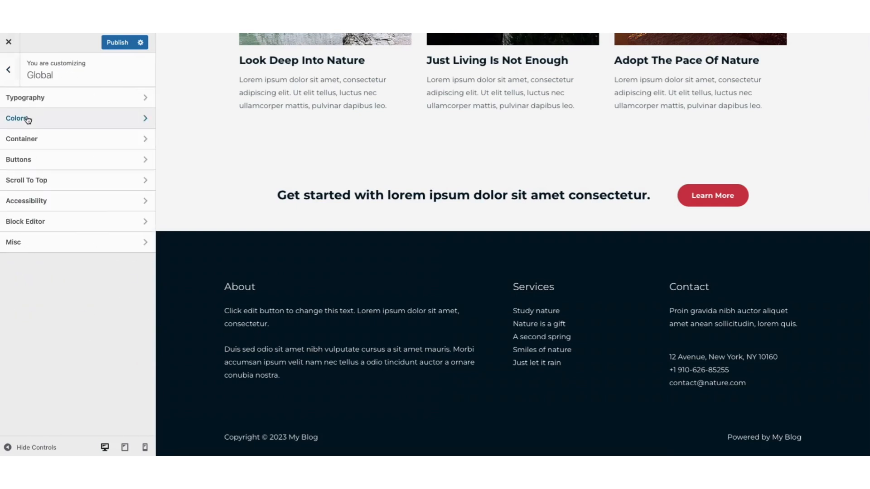
left_click(33, 161)
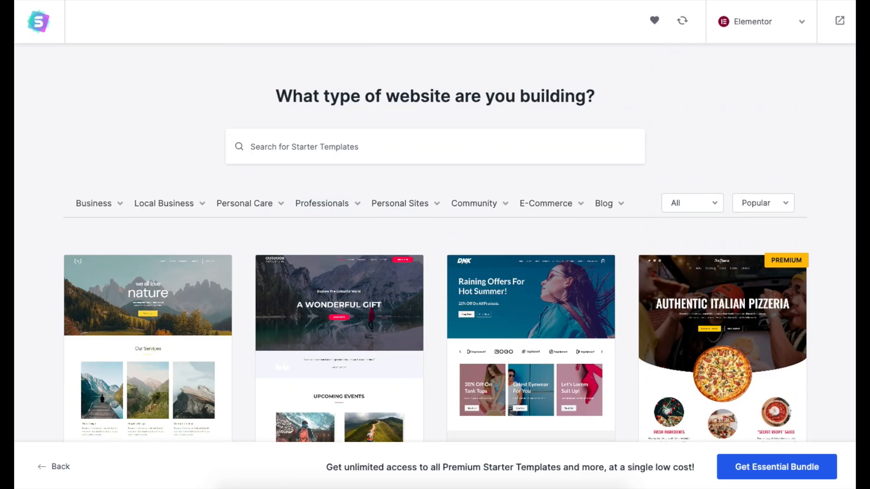
- Browse the starter templates offered for Elementor
scroll(436, 256, "down", 5)
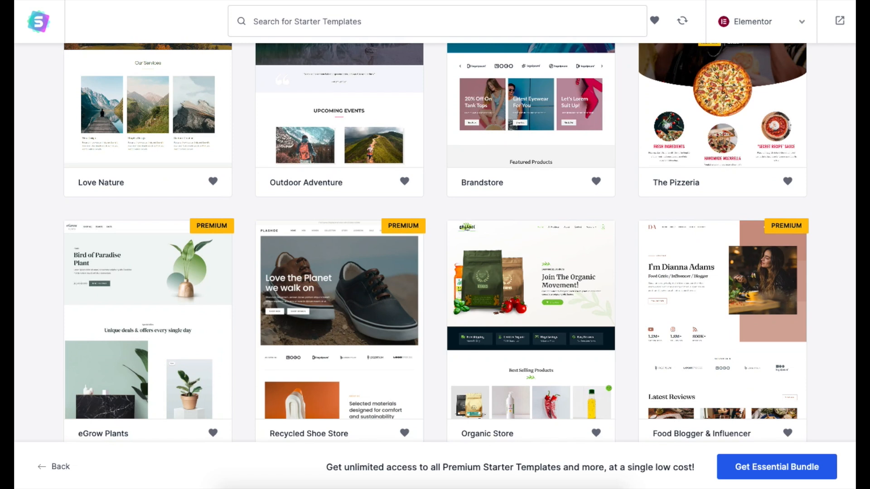
scroll(437, 256, "down", 3)
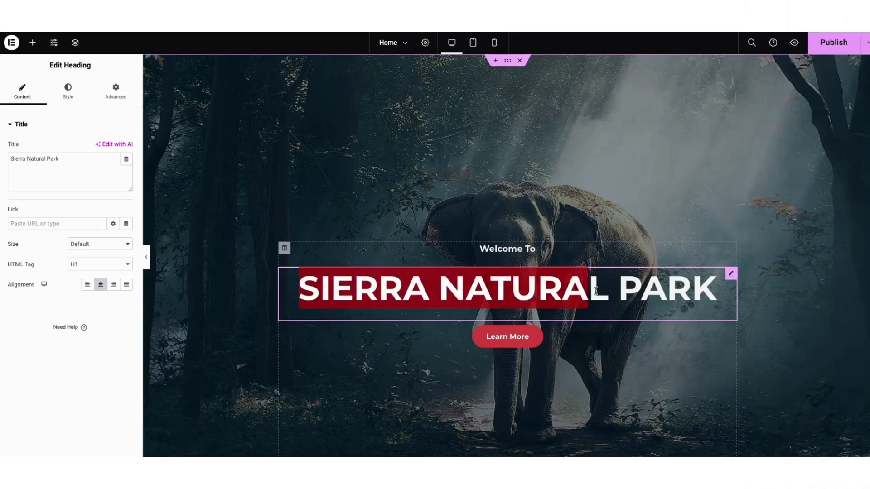
- Replace the home page's "Sierra Natural Park" hero heading with text beginning with "MY"
left_click_drag(588, 294, 711, 293)
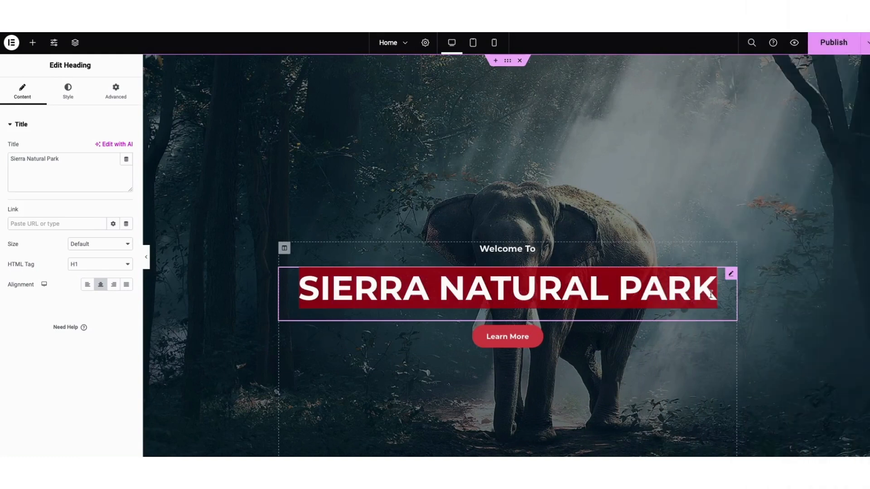
type("MY")
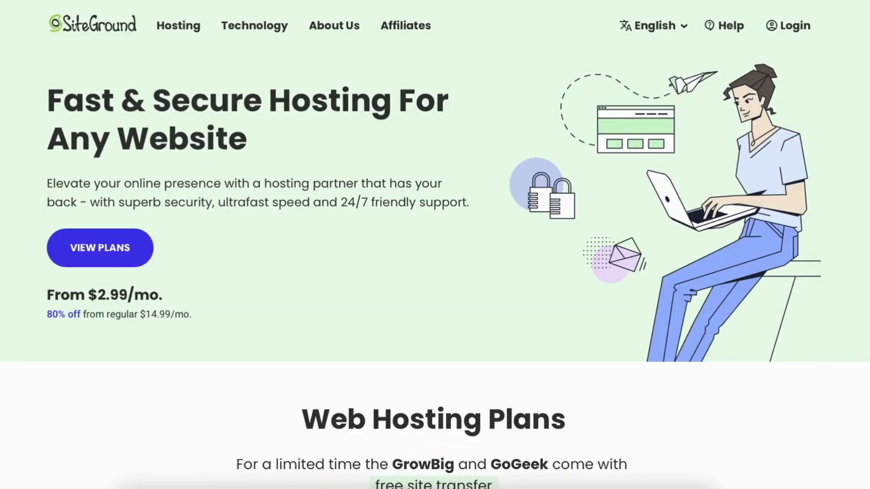
scroll(435, 244, "down", 1)
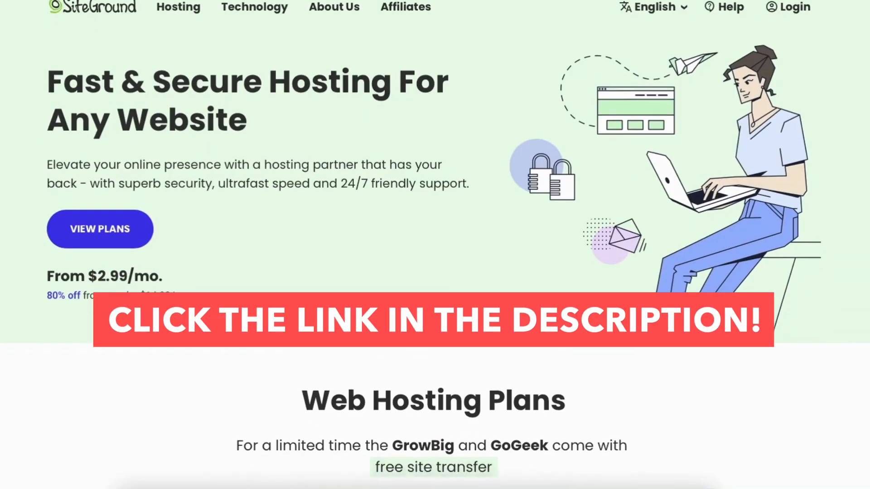